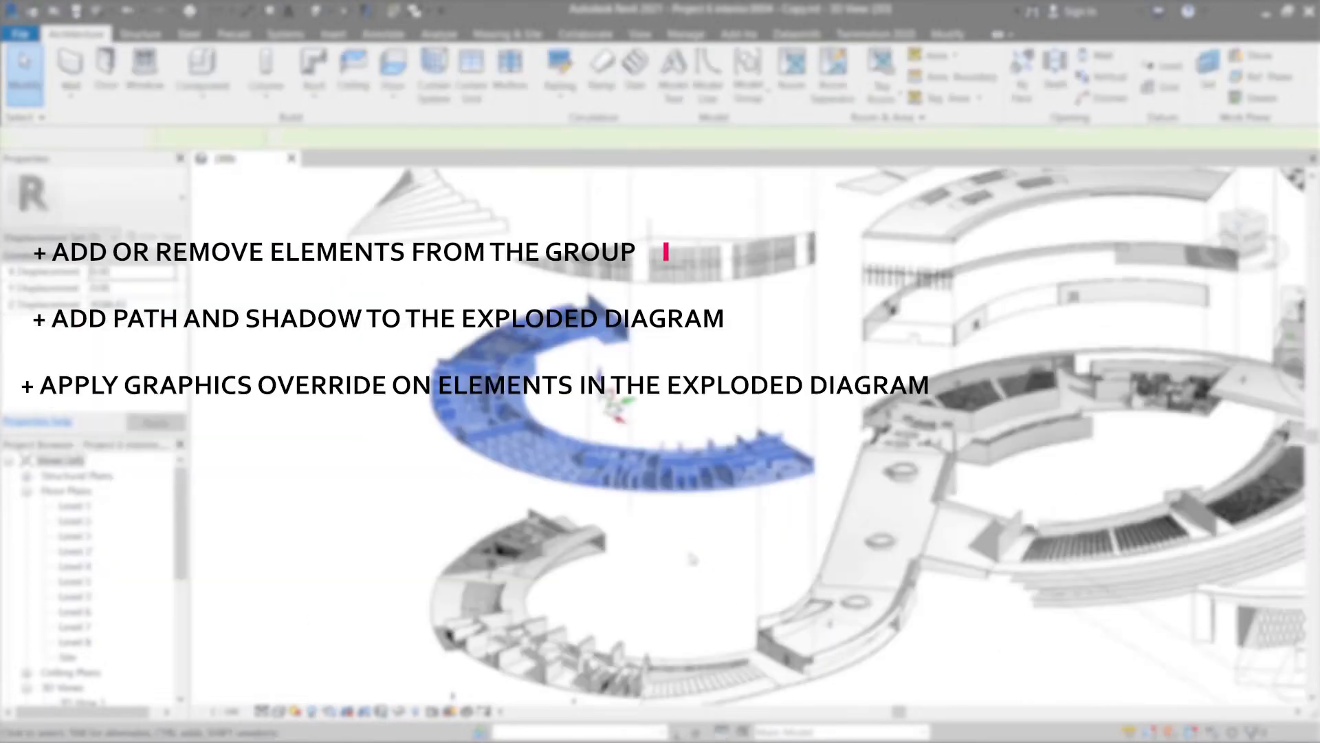
click(692, 558)
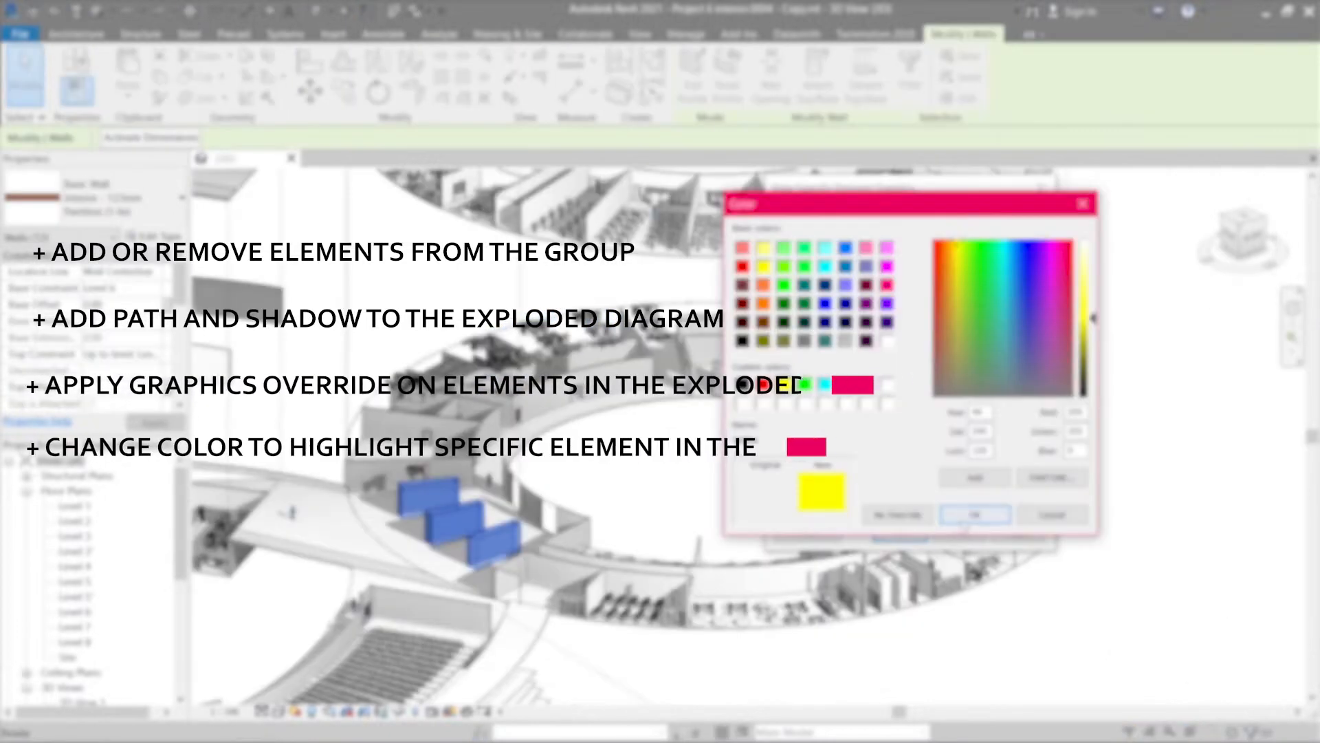
click(964, 522)
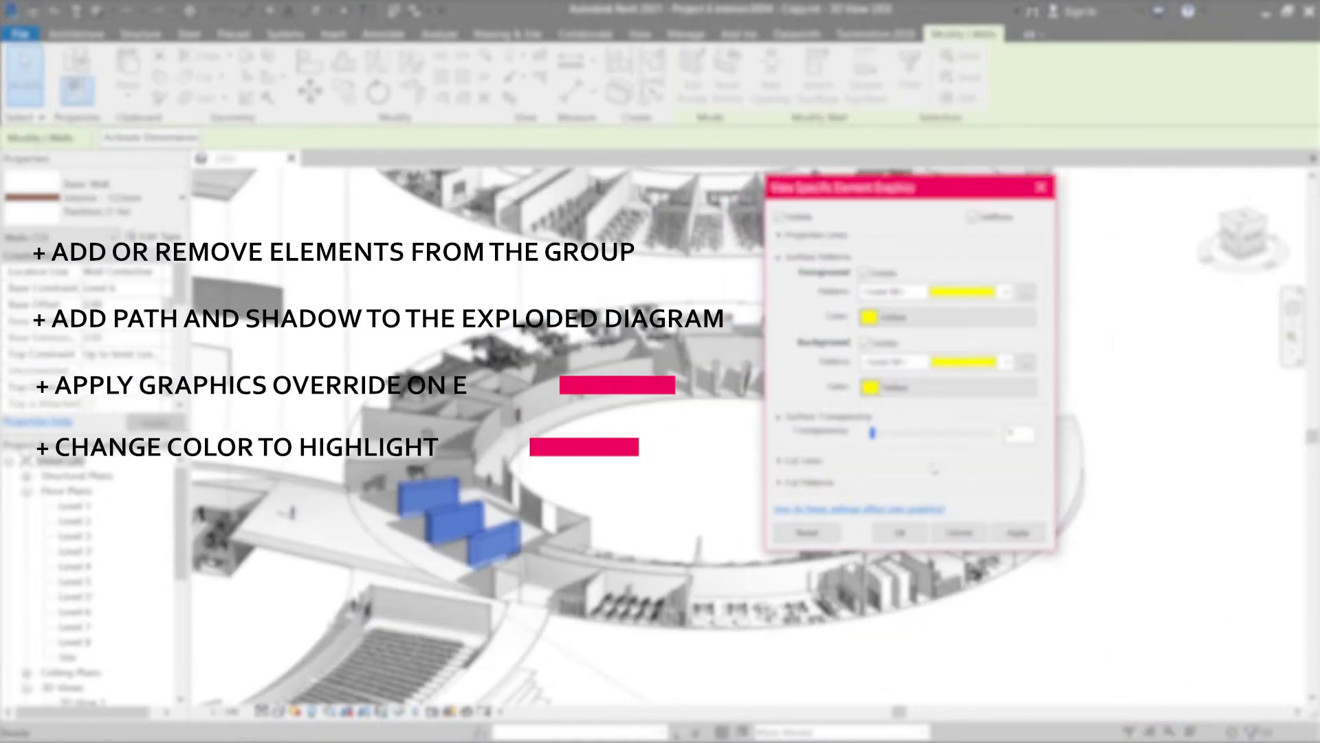
click(1011, 532)
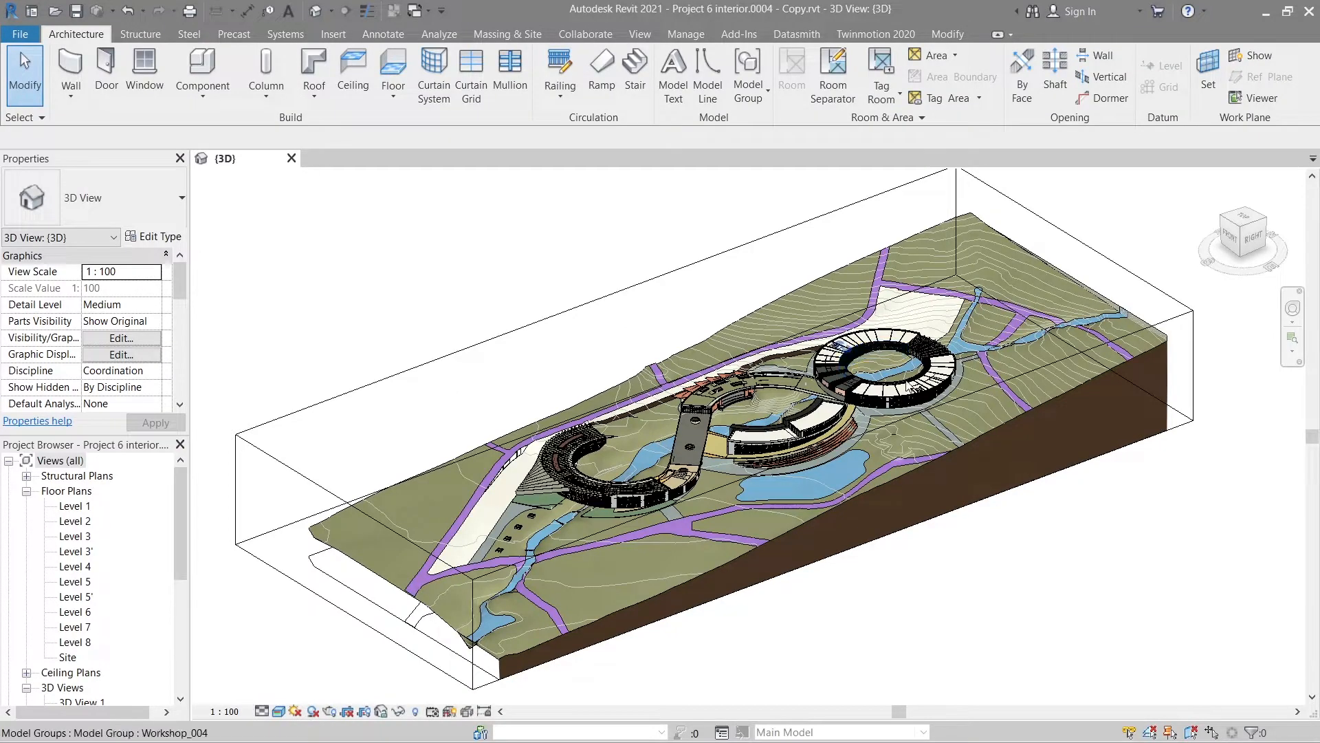
- Hide the main terrain topography element in the 3D view
scroll(914, 383, up, 8)
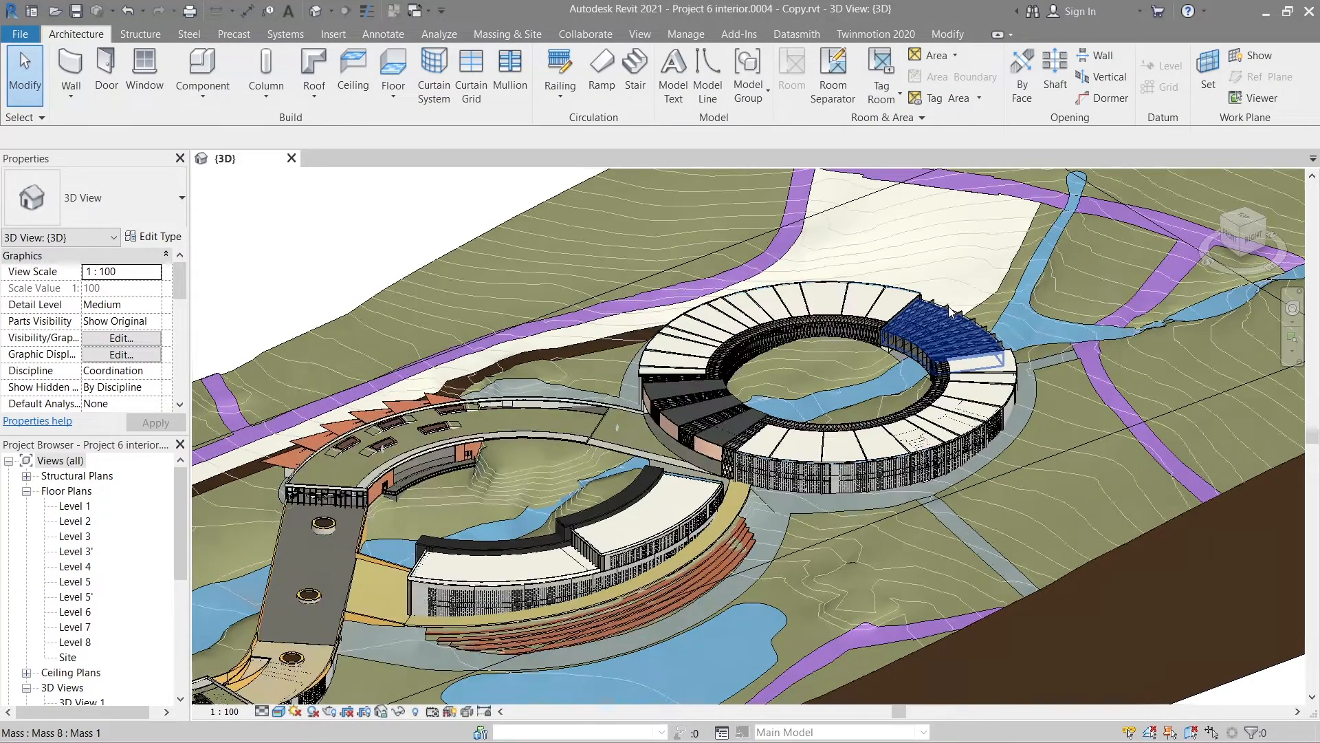
scroll(951, 310, down, 8)
click(1066, 365)
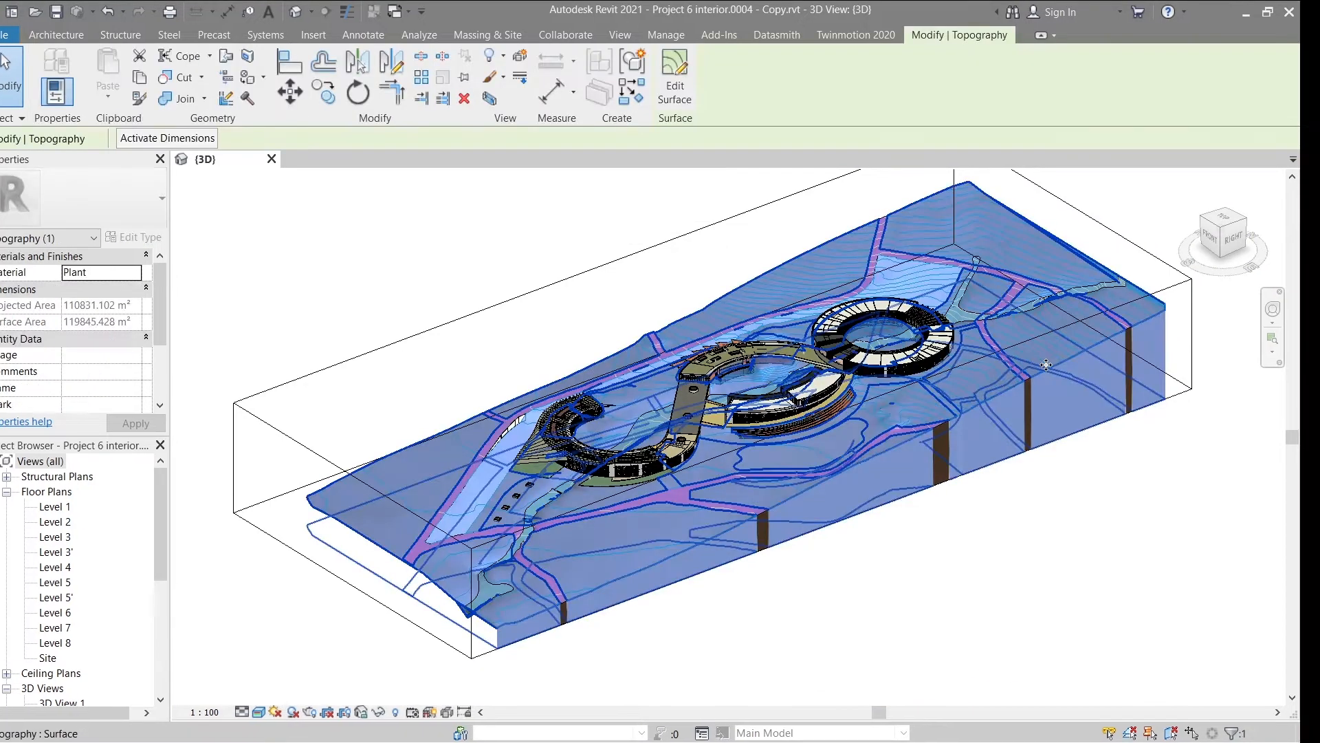
right_click(1039, 368)
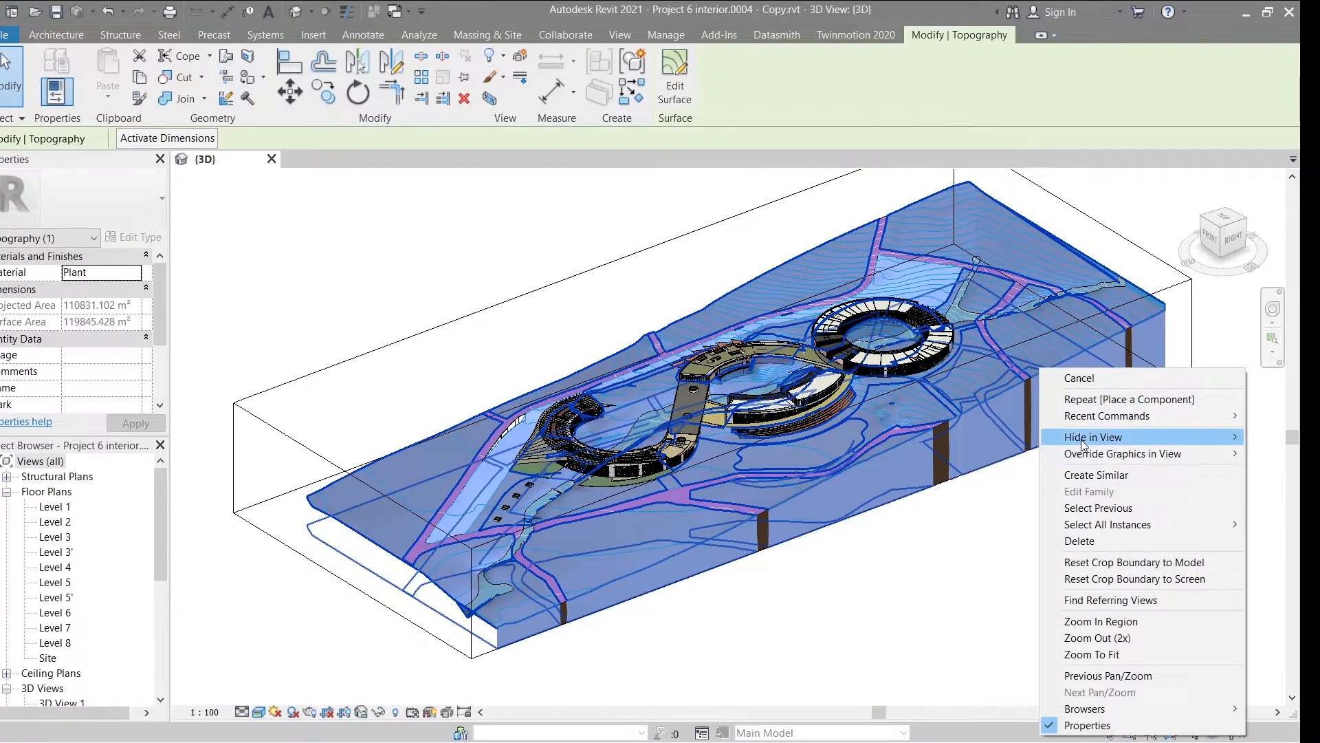
mouse_move(1082, 438)
click(1020, 434)
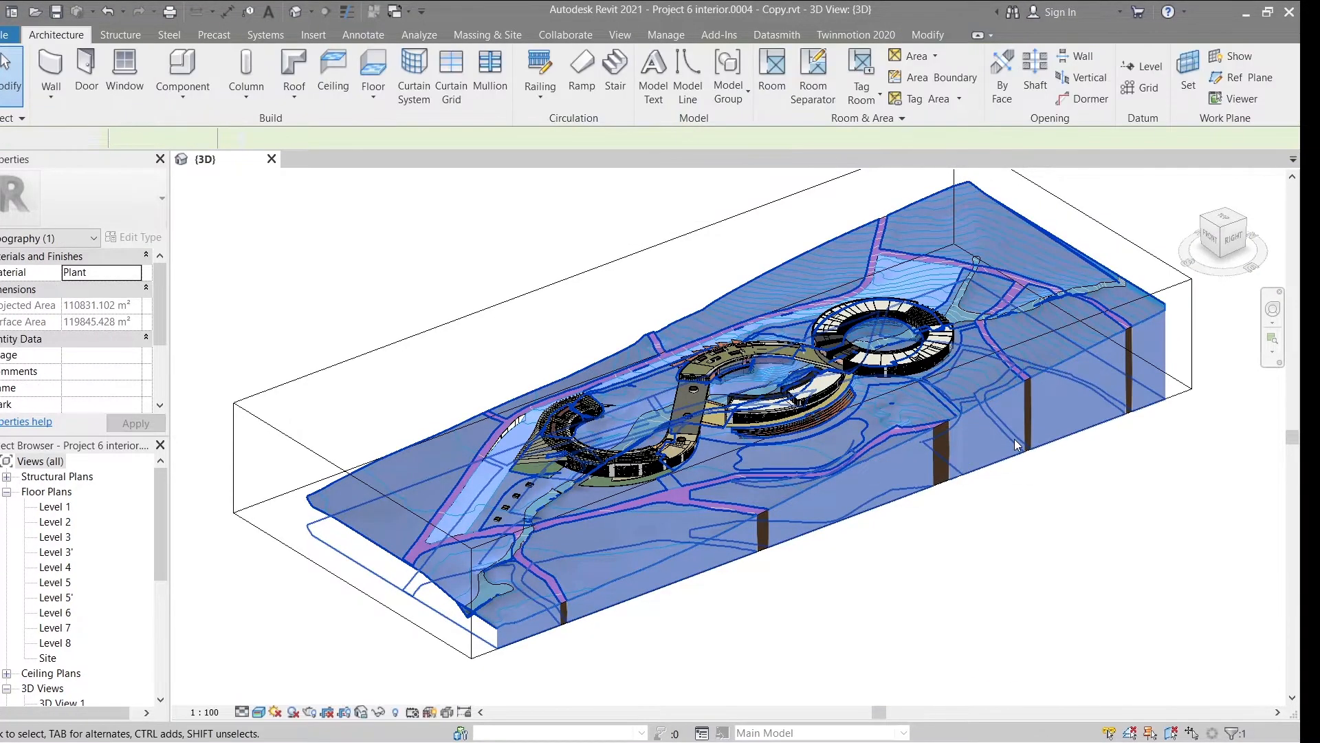
- Hide the remaining topography surfaces, including the river running beneath the buildings, in the 3D view
click(939, 436)
right_click(937, 431)
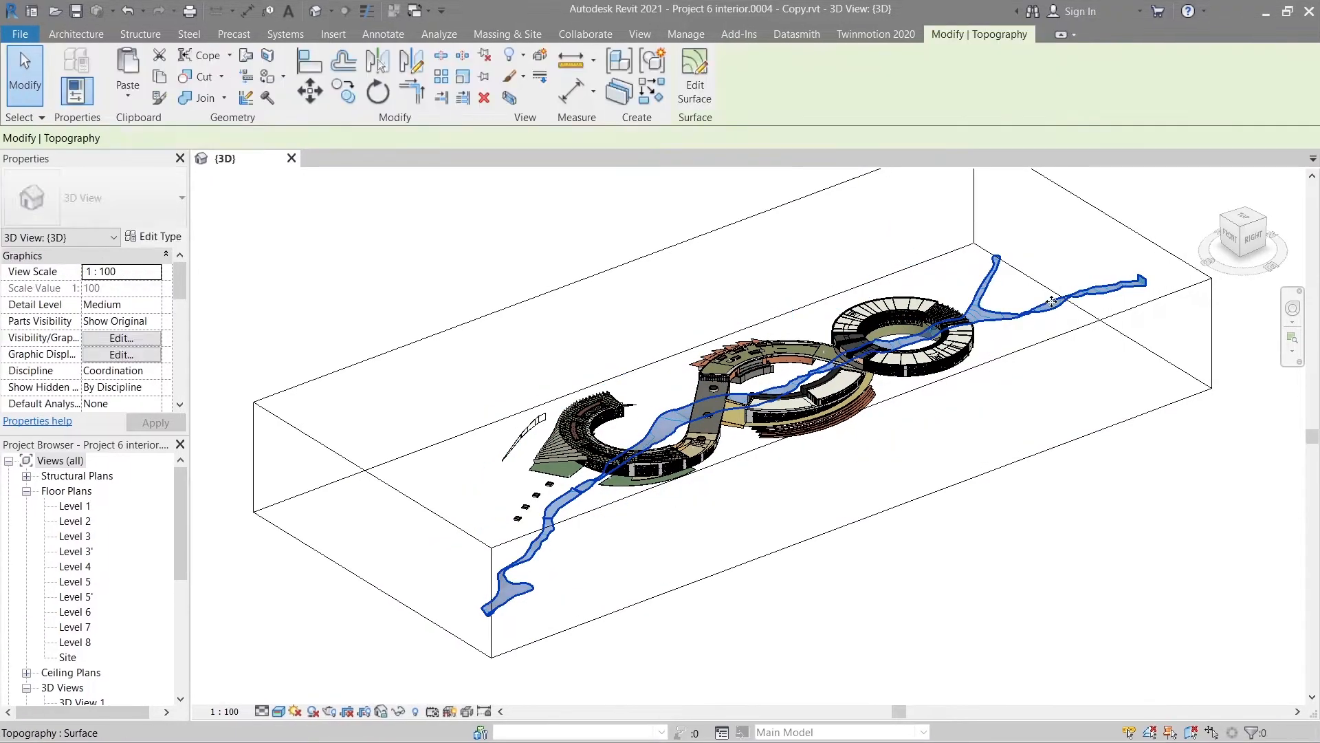
right_click(1019, 307)
click(1002, 386)
- Hide the ground floor slabs beside the C-shaped building and the freestanding wall segments next to it
scroll(525, 476, up, 3)
click(597, 468)
ctrl+click(716, 494)
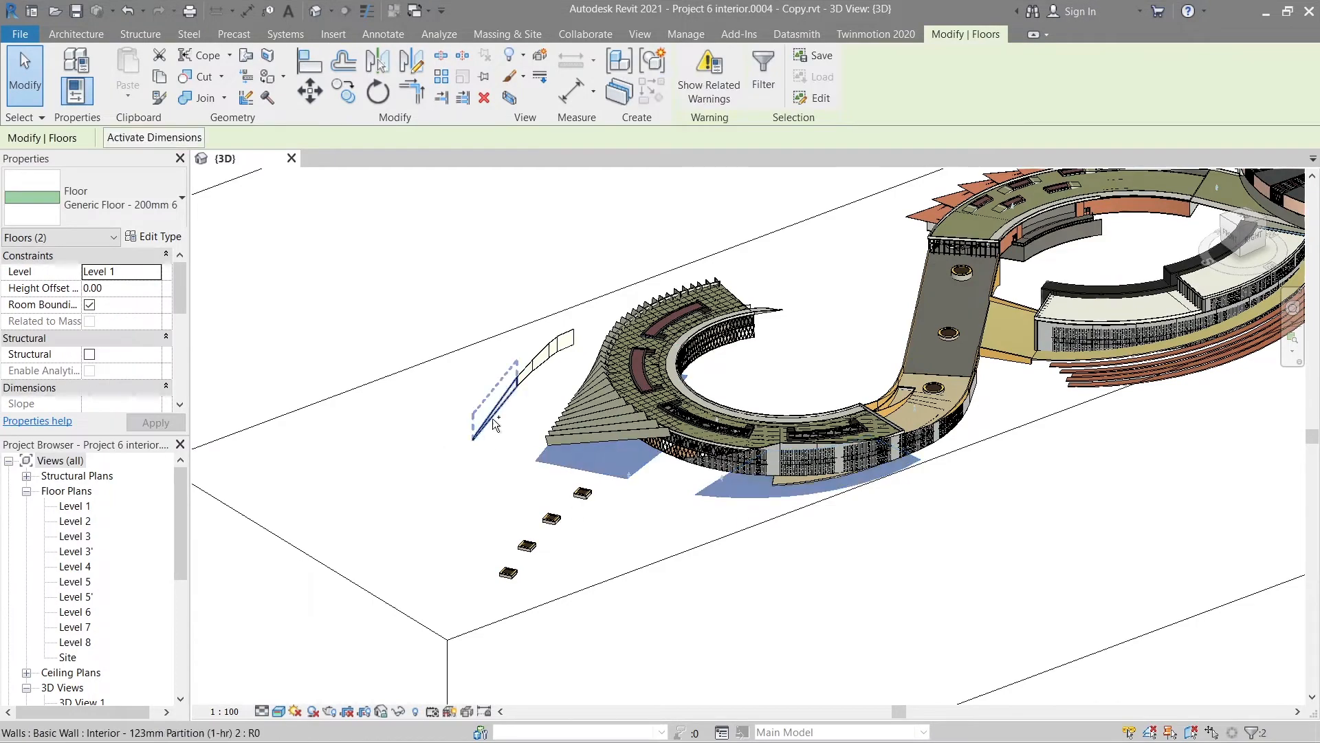
ctrl+click(493, 412)
ctrl+click(526, 379)
ctrl+click(541, 364)
ctrl+click(559, 352)
scroll(557, 353, up, 3)
ctrl+click(549, 362)
scroll(544, 399, down, 3)
right_click(530, 437)
click(763, 140)
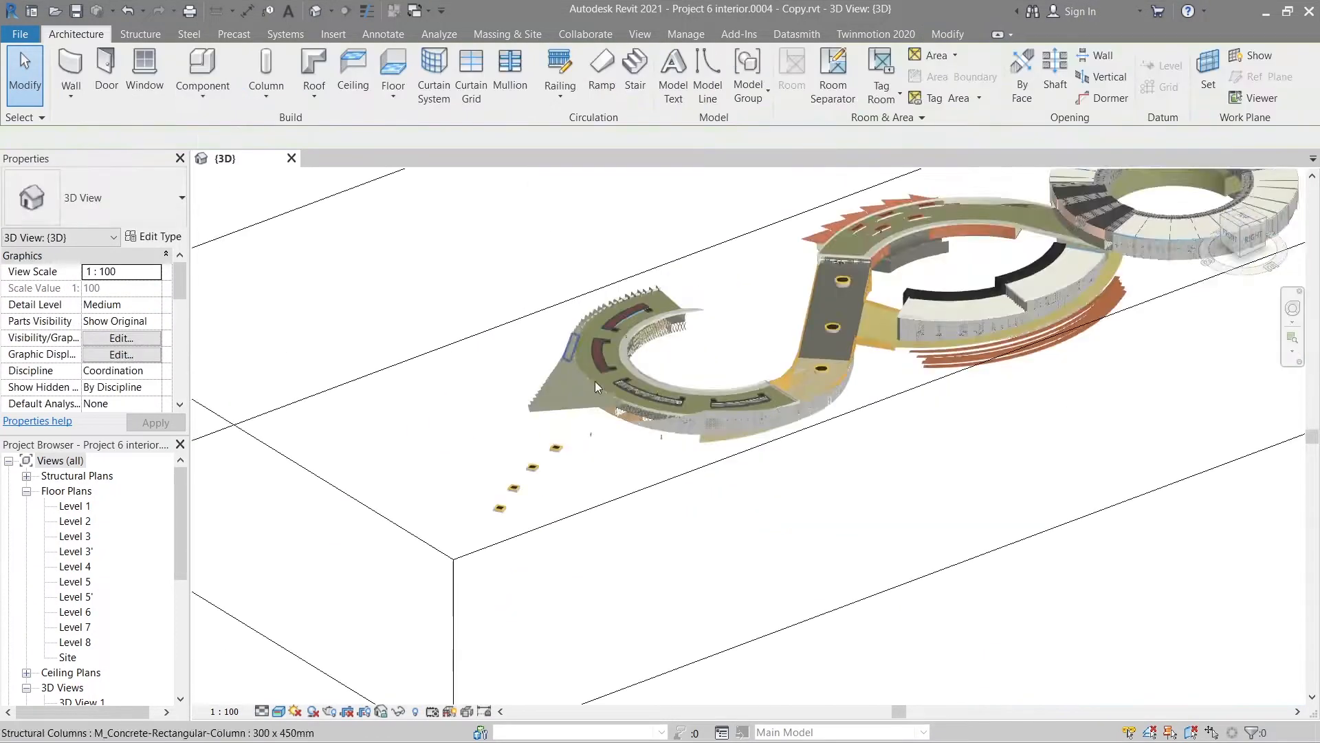
- Hide the row of small square elements standing in front of the C-shaped building
scroll(591, 498, up, 1)
drag(431, 410, 569, 539)
right_click(520, 458)
click(752, 160)
- Turn off the Section Box of the 3D view
scroll(553, 519, down, 7)
scroll(875, 315, up, 1)
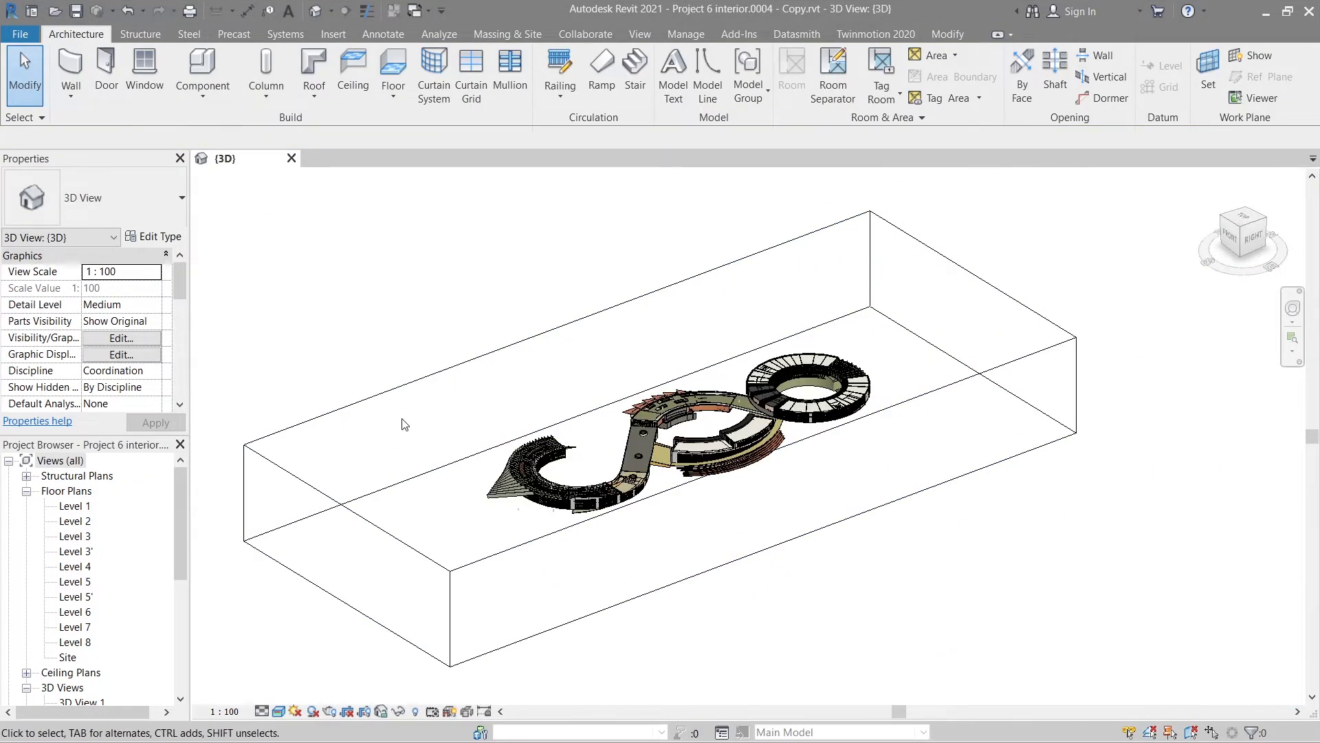
scroll(39, 347, down, 4)
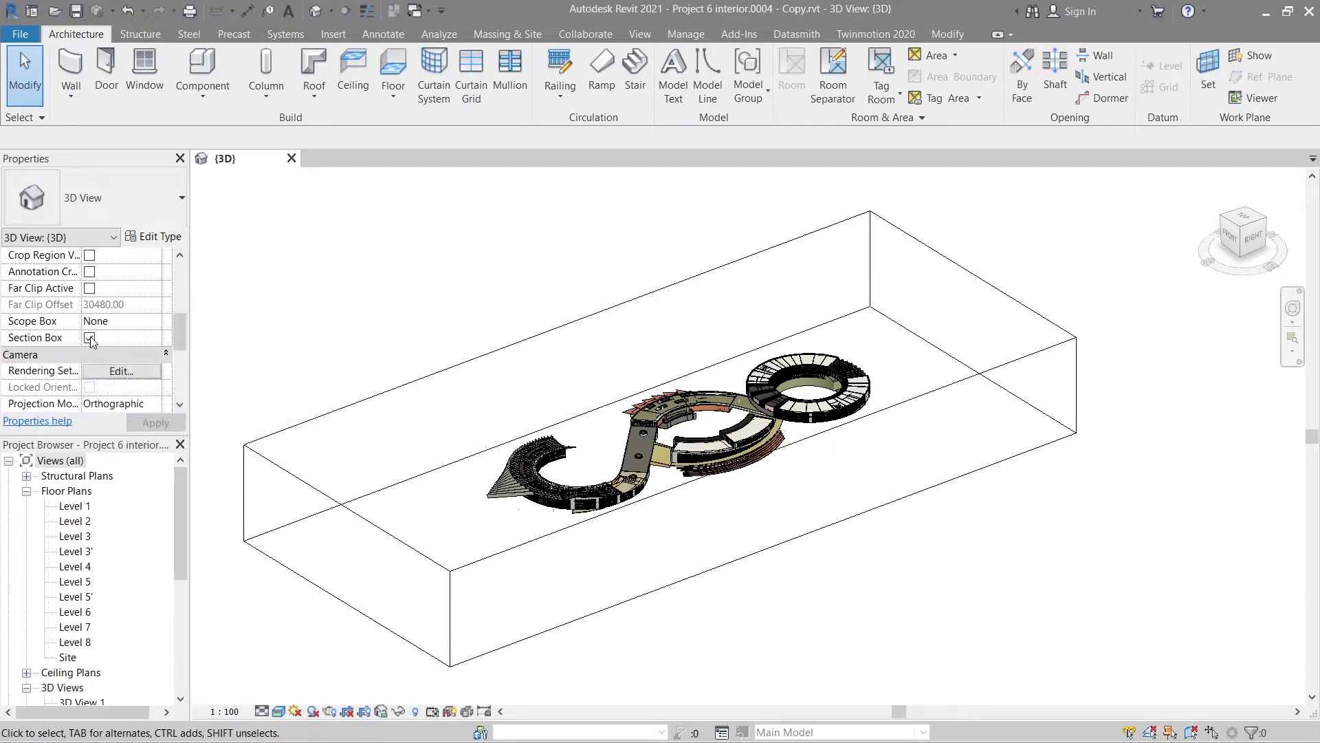
click(89, 338)
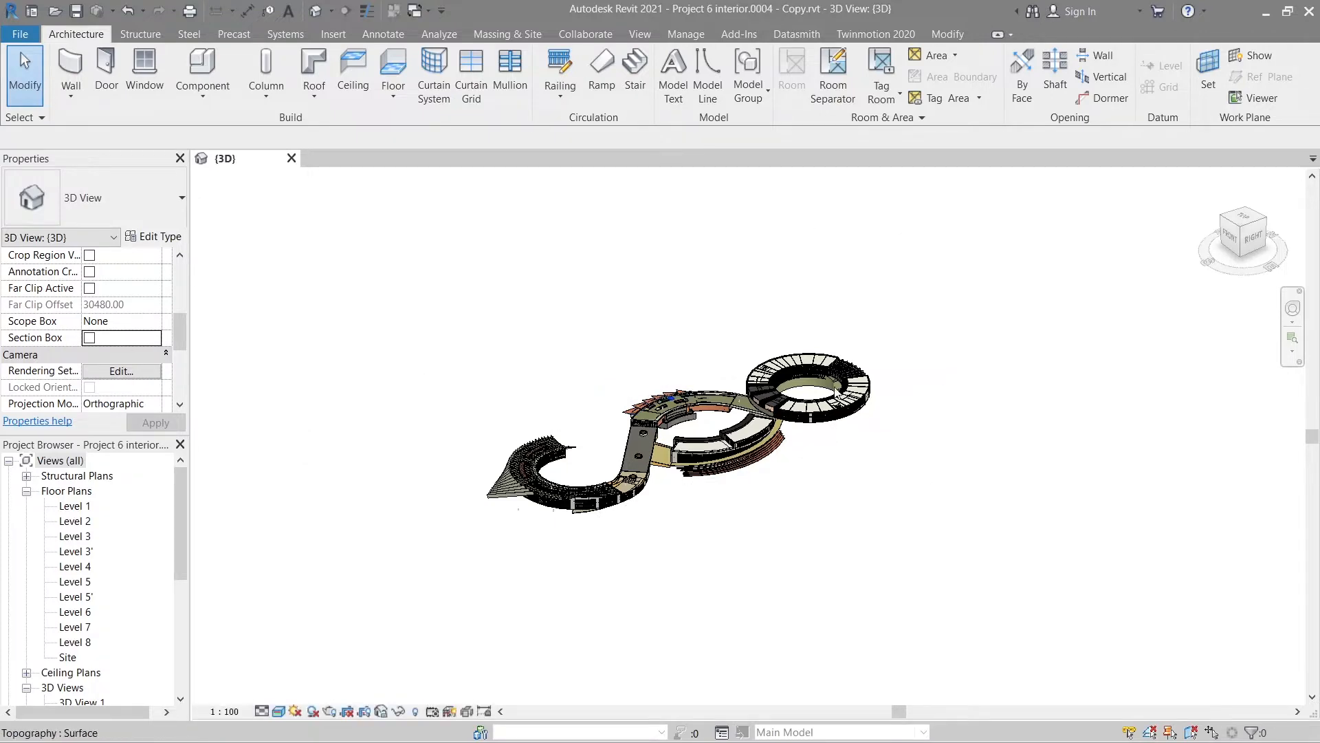
- Select the near roof slab of the ring building together with the radial roof walls dividing it
scroll(894, 394, up, 5)
scroll(774, 329, up, 3)
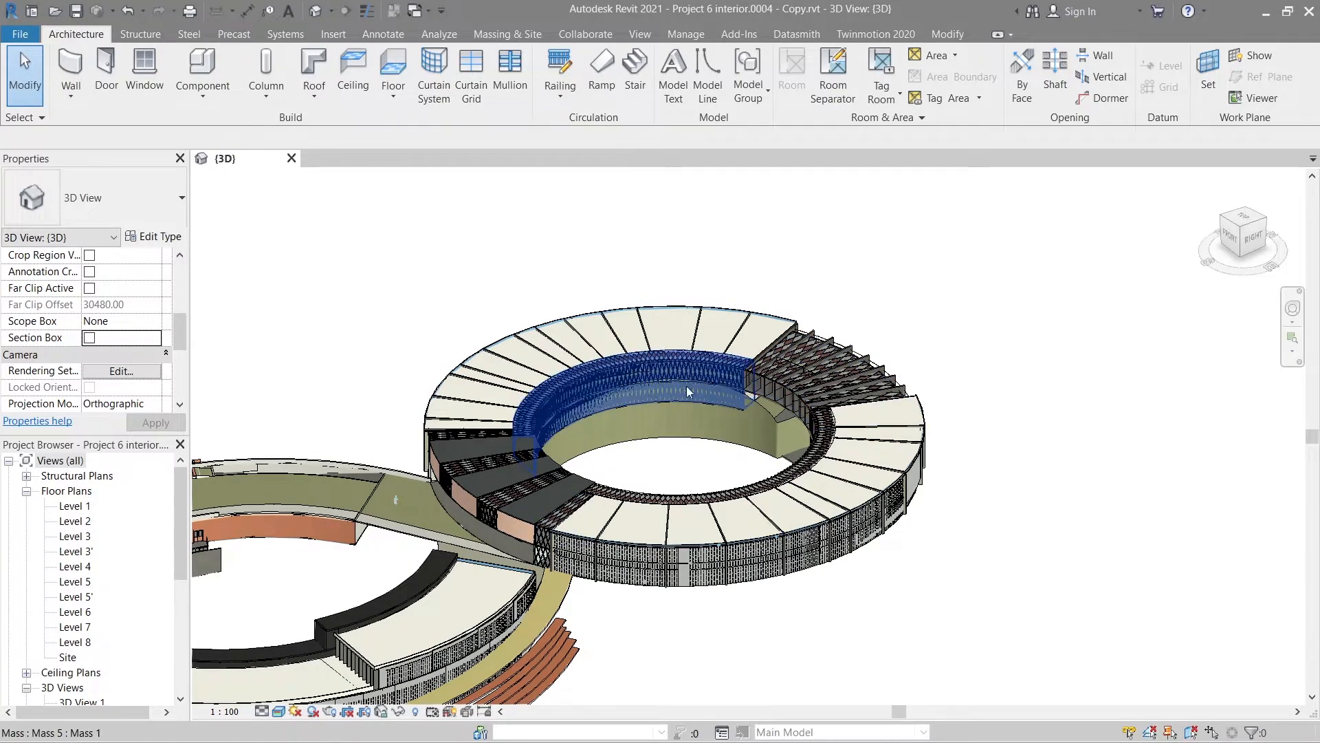
click(589, 505)
scroll(617, 551, up, 4)
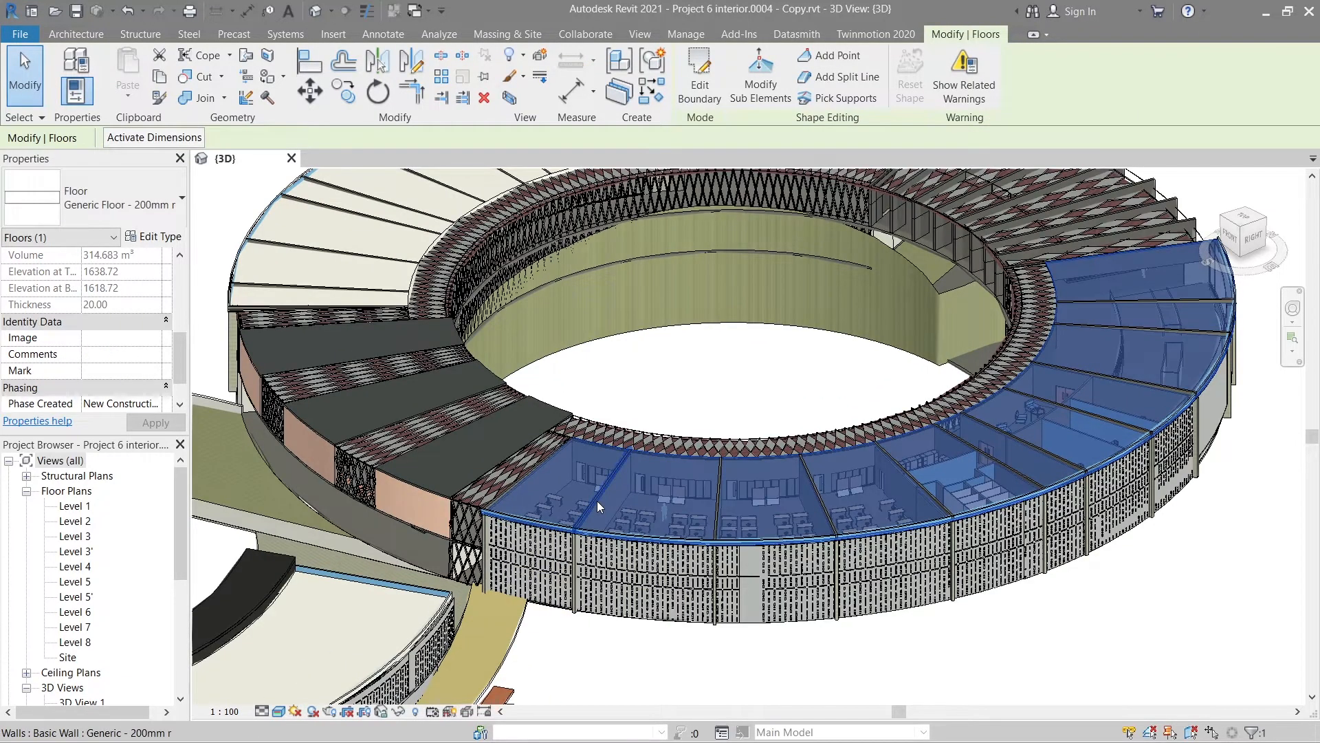
ctrl+click(721, 501)
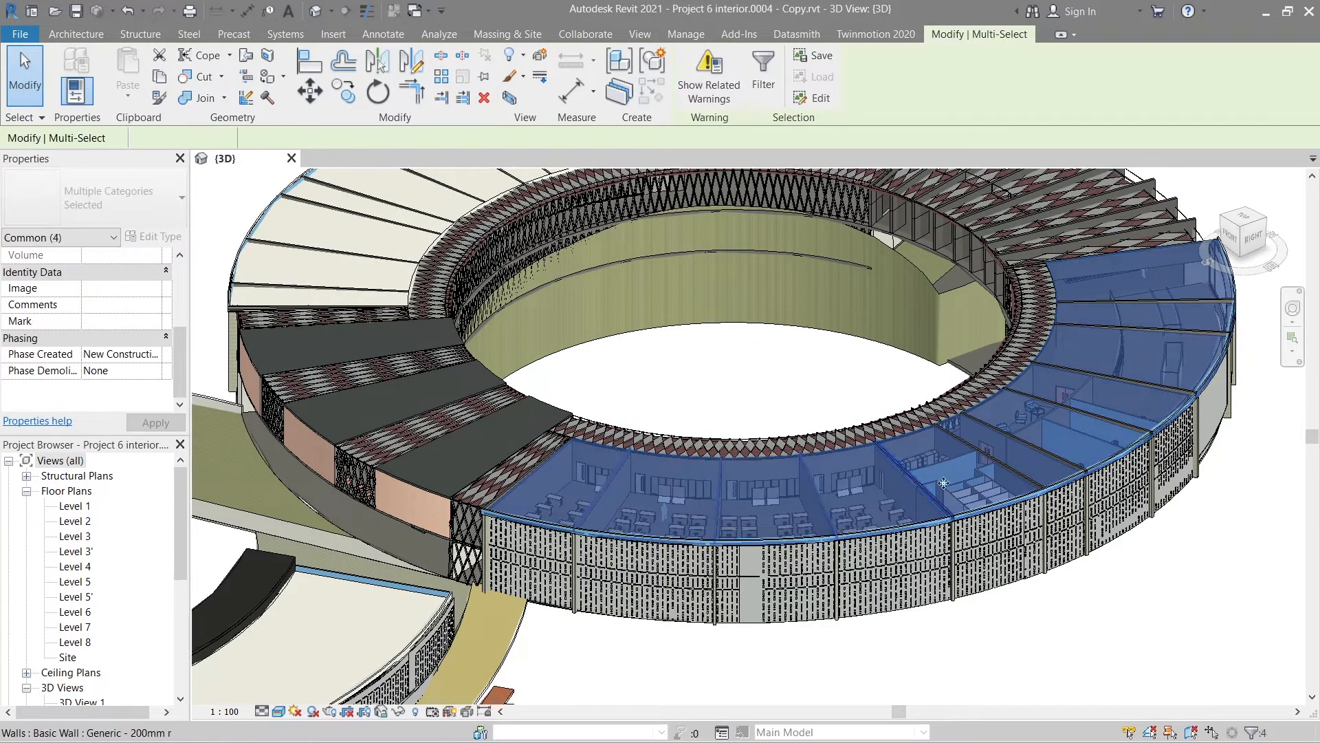
ctrl+click(1050, 451)
middle_drag(902, 325, 1127, 416)
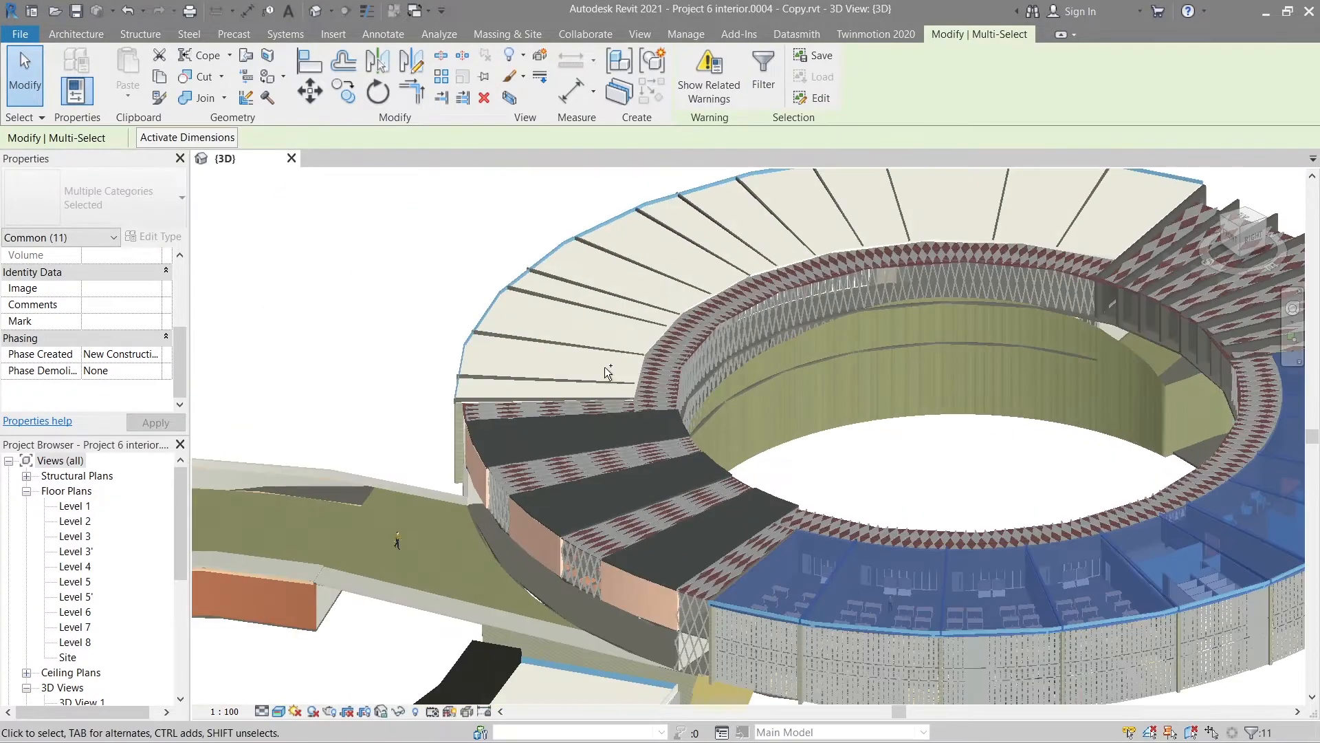
- Add the ring building's far roof slab and its radial walls to the selection
ctrl+click(514, 378)
ctrl+click(615, 392)
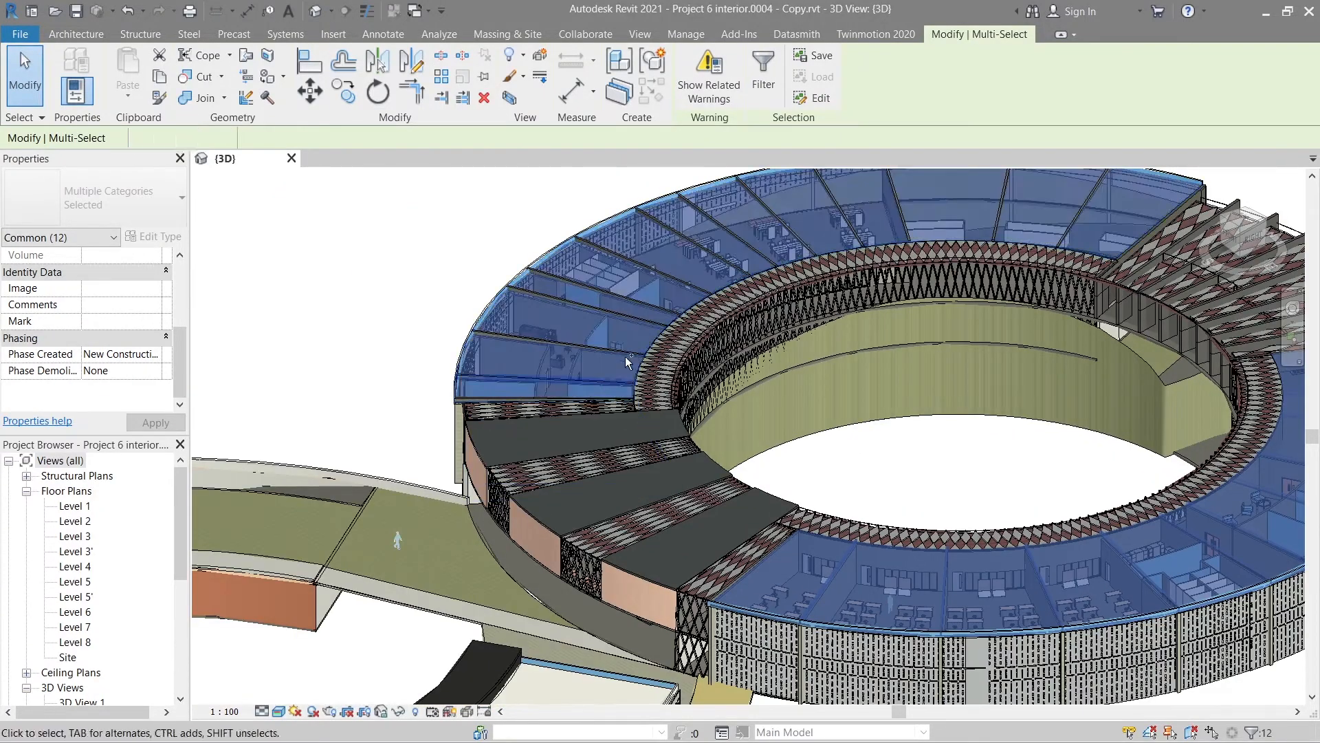
ctrl+click(750, 245)
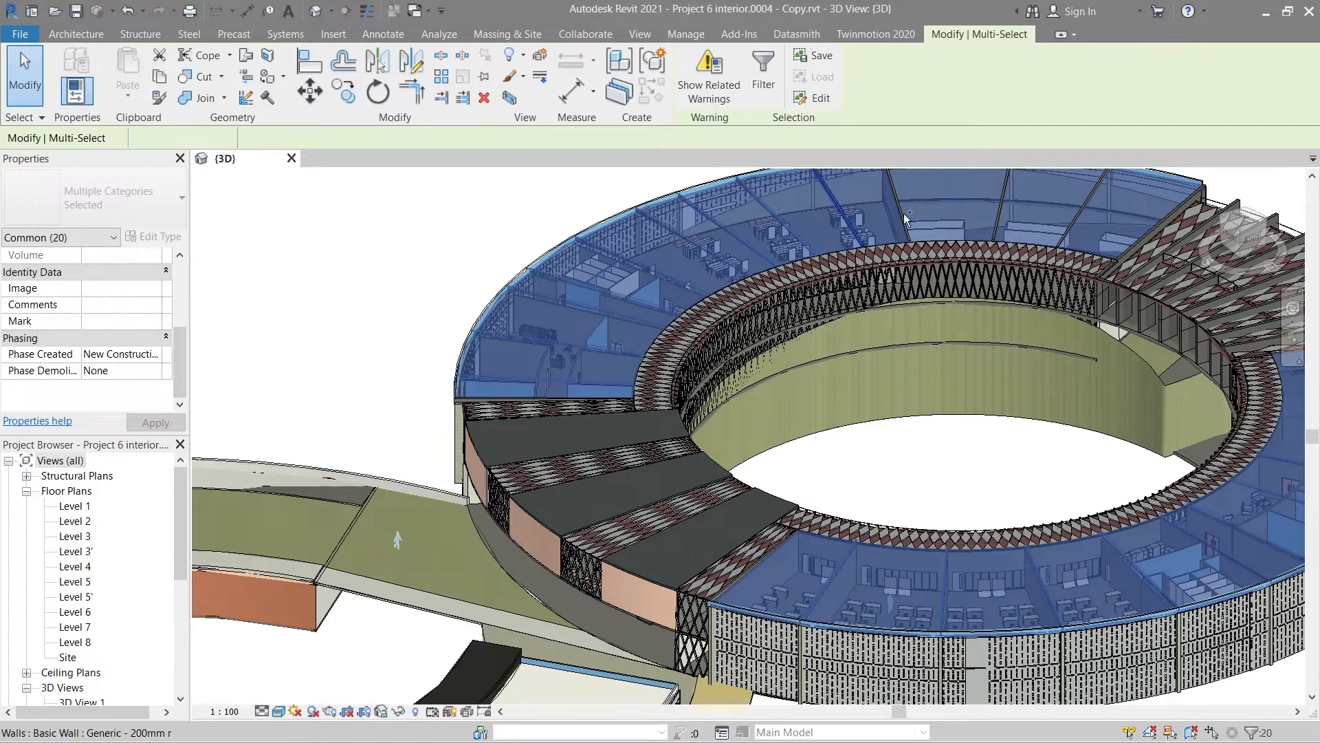
ctrl+click(1086, 208)
shift+middle_drag(1087, 208, 1062, 427)
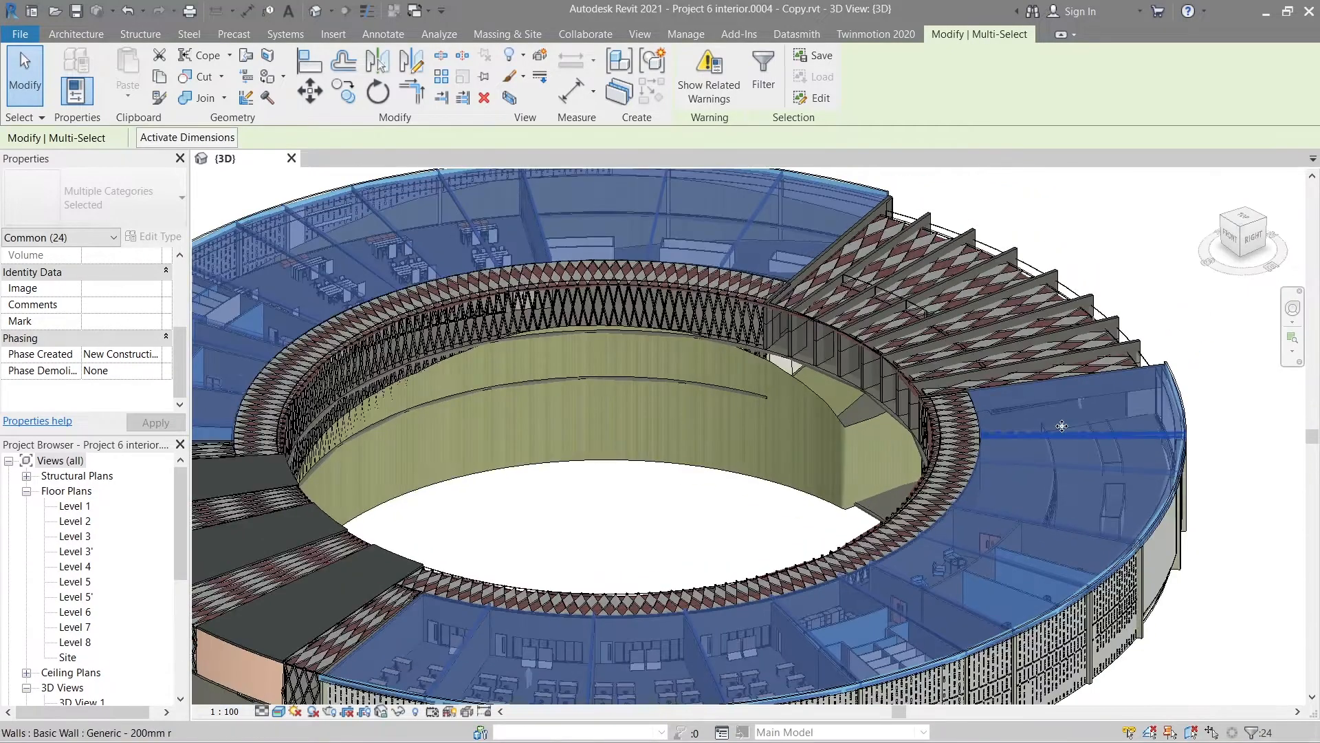
scroll(1061, 426, down, 2)
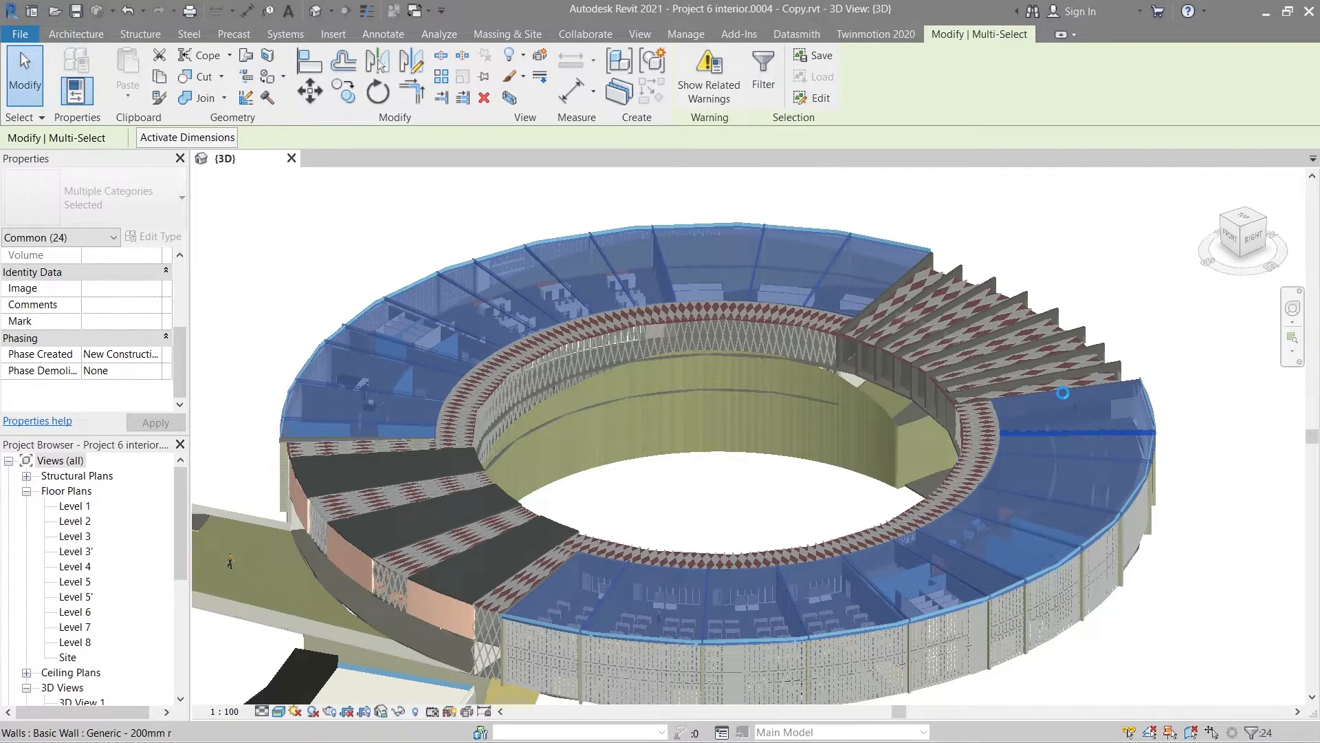
scroll(1064, 393, down, 2)
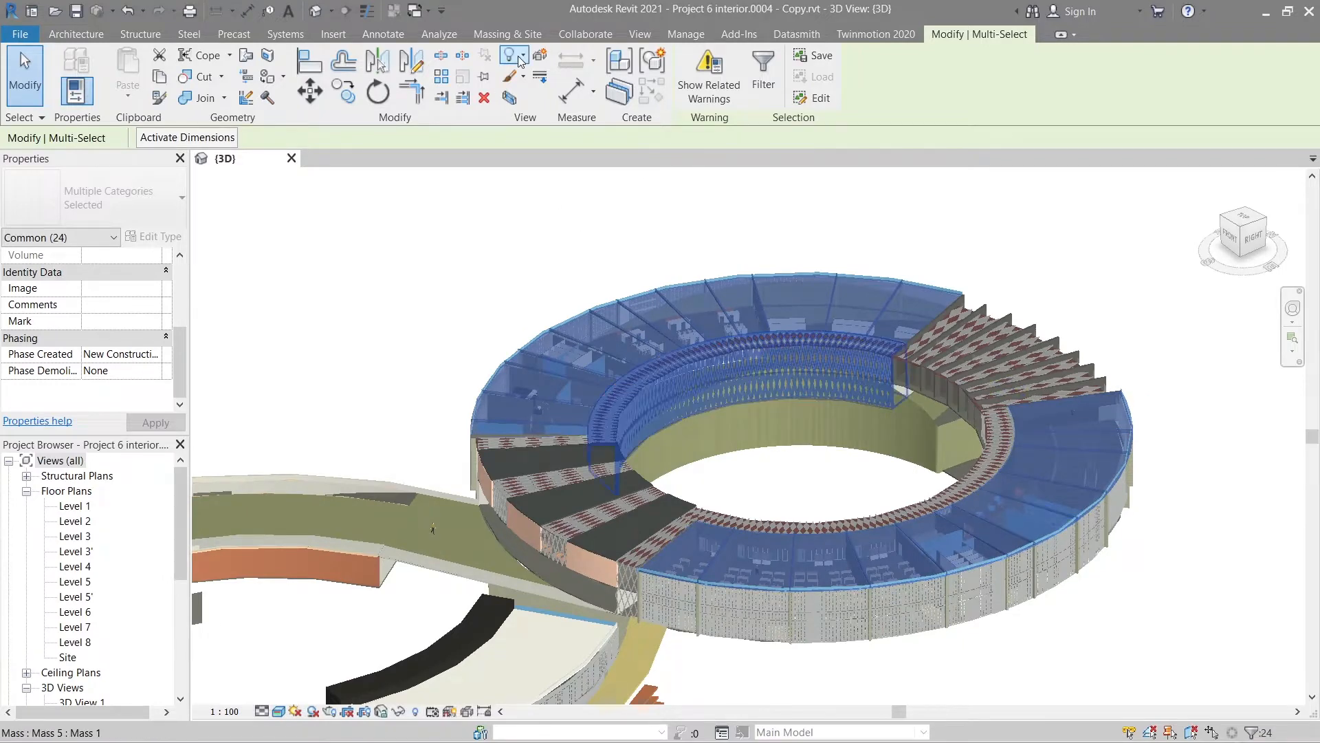
- Displace the selected ring roof elements with Displace Elements, raising them vertically by about 8392
click(539, 56)
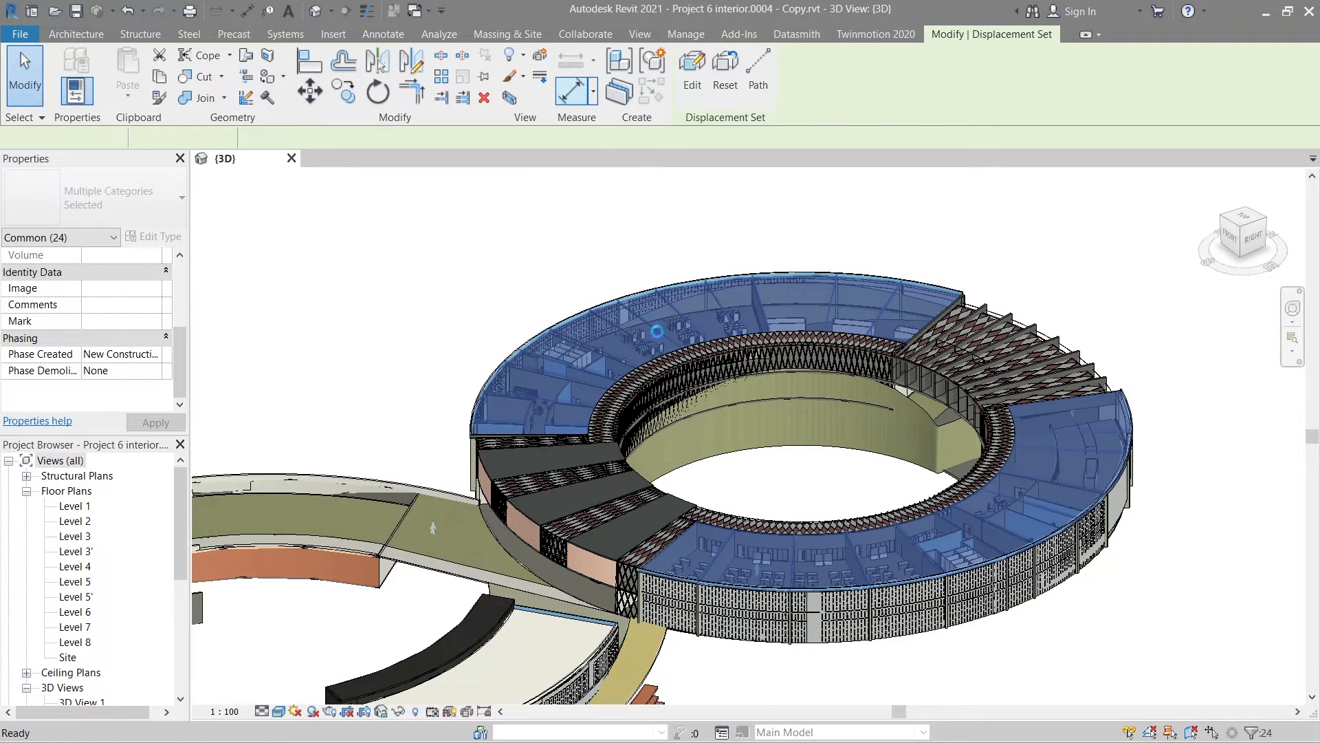
scroll(754, 427, down, 2)
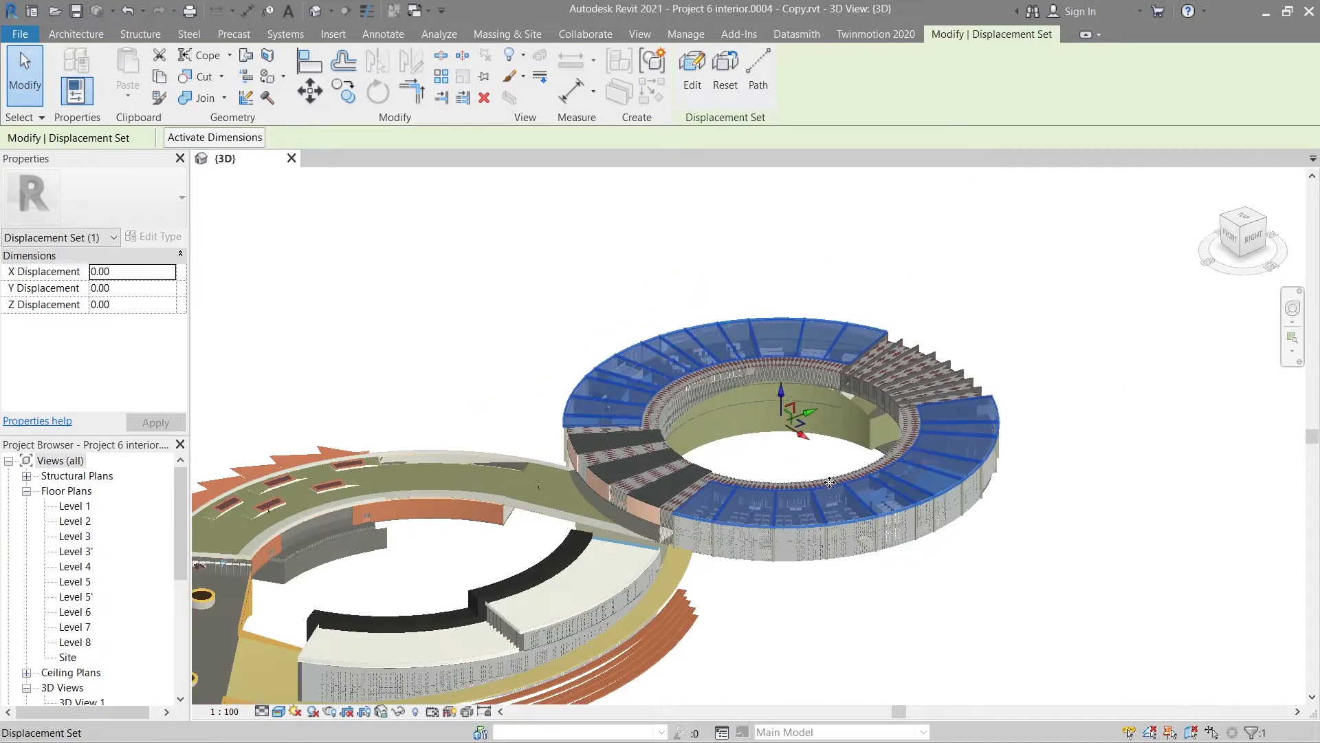
scroll(830, 482, down, 1)
shift+middle_drag(940, 605, 813, 476)
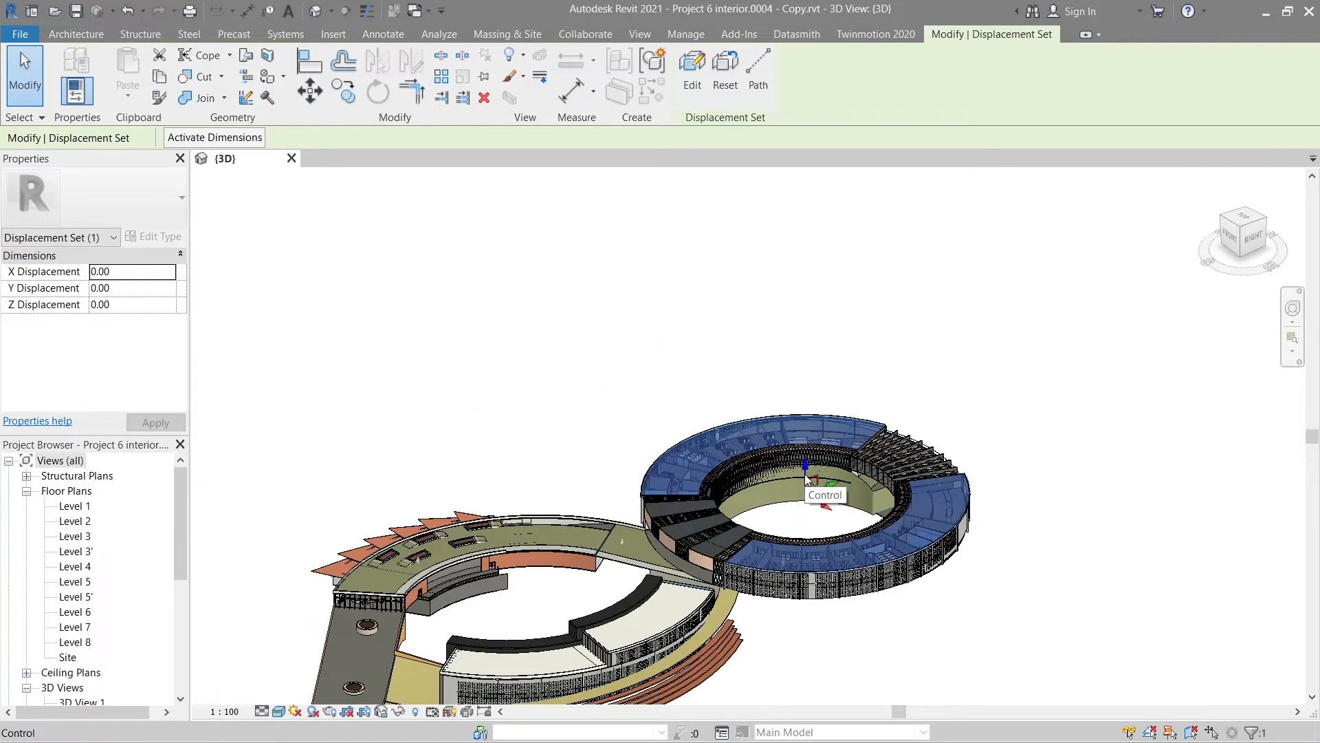
drag(807, 444, 784, 309)
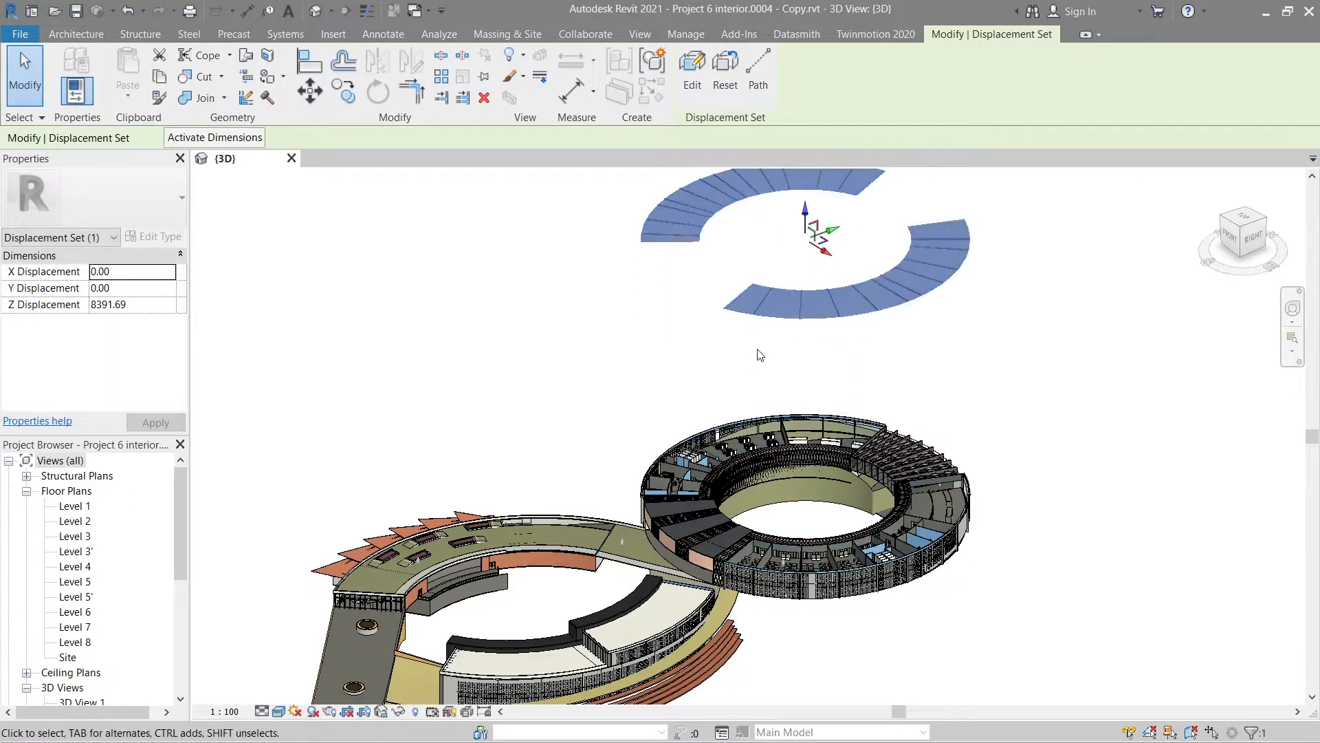
click(658, 378)
- Reset the ring roof's displacement set so its elements return to their original position
scroll(658, 380, down, 3)
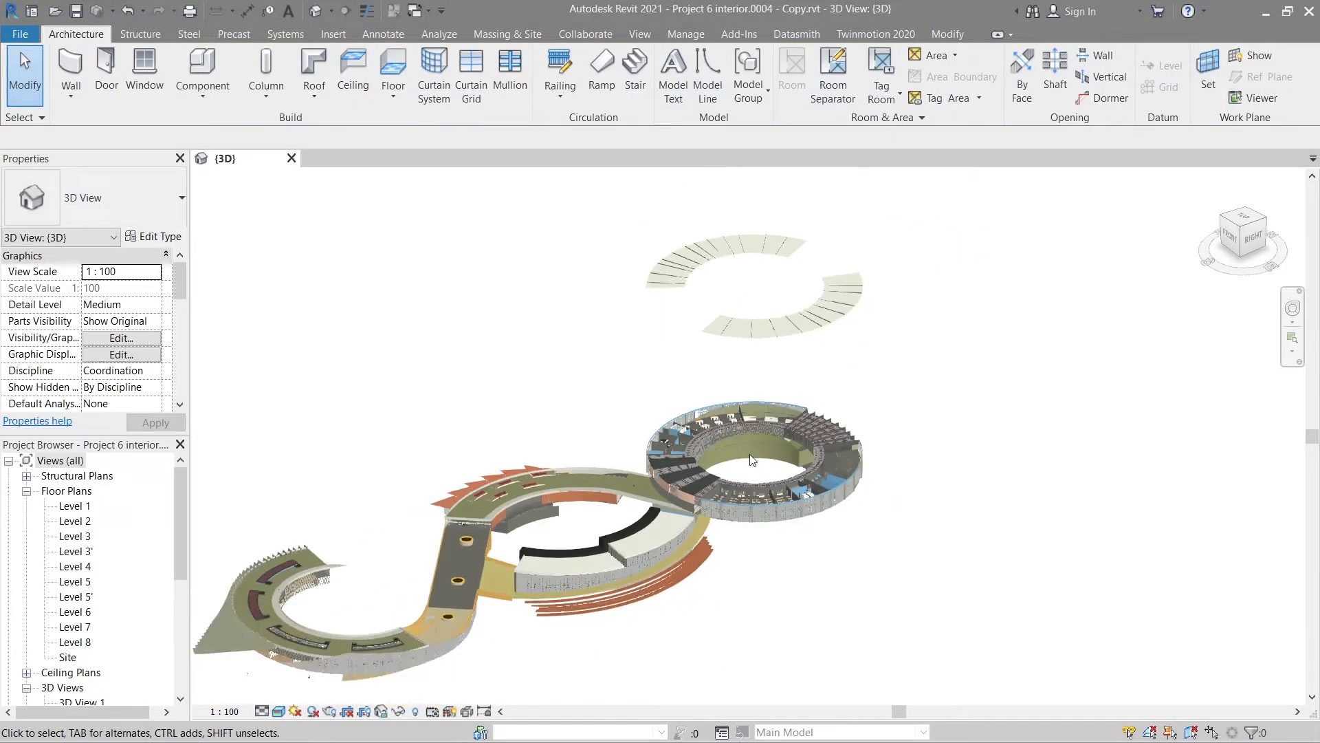
scroll(820, 385, up, 3)
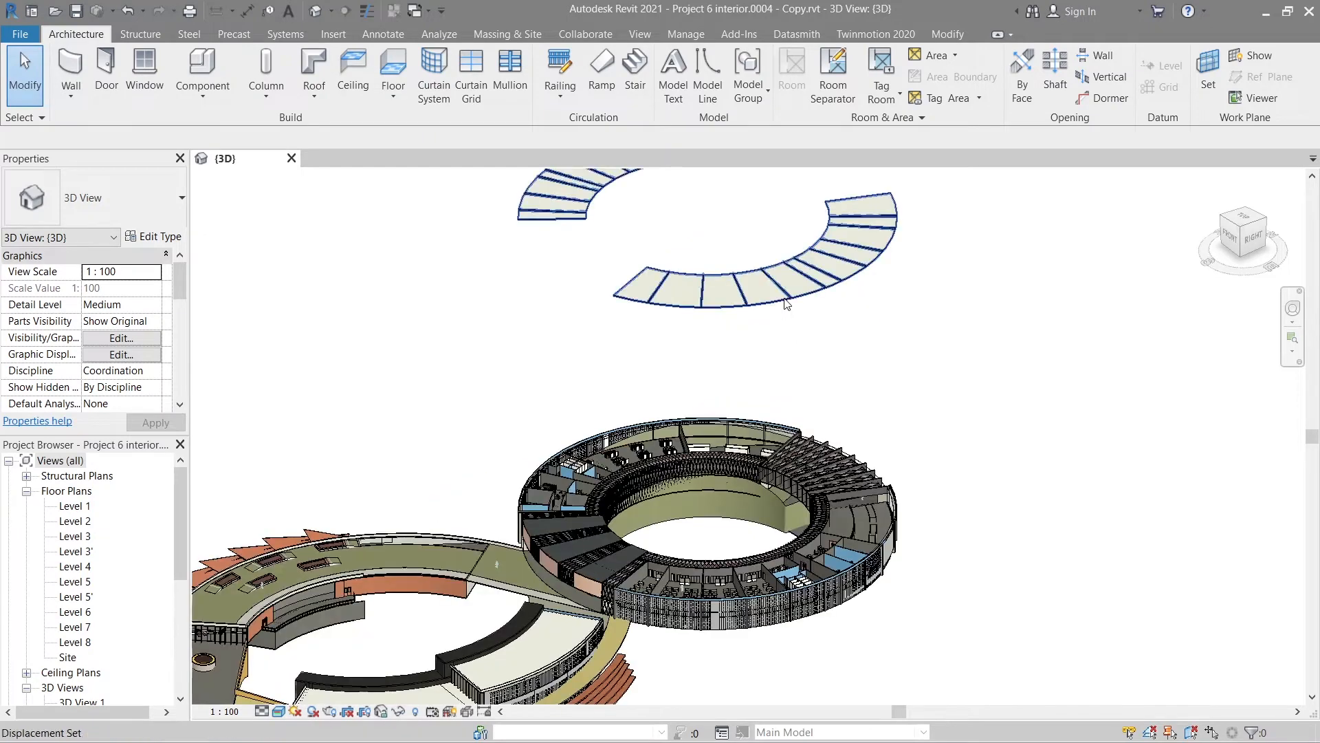
click(788, 315)
scroll(857, 437, down, 1)
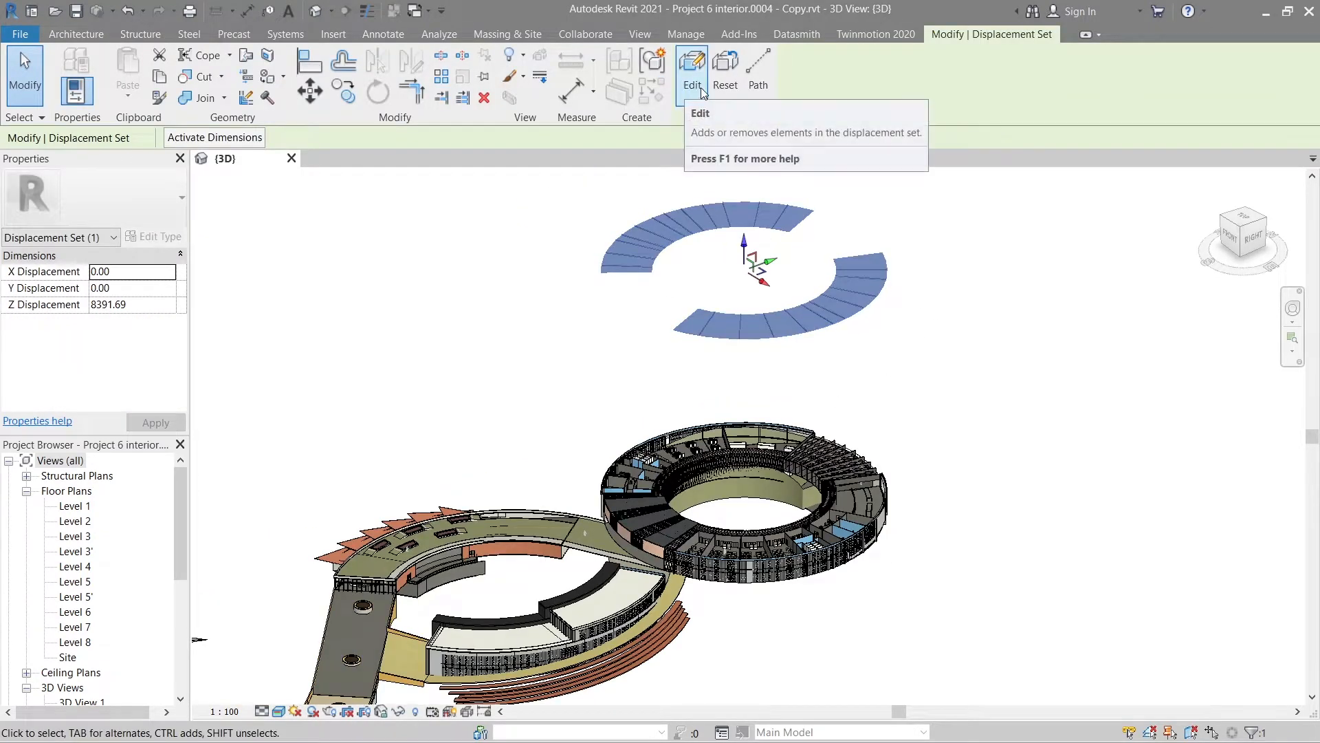
click(725, 75)
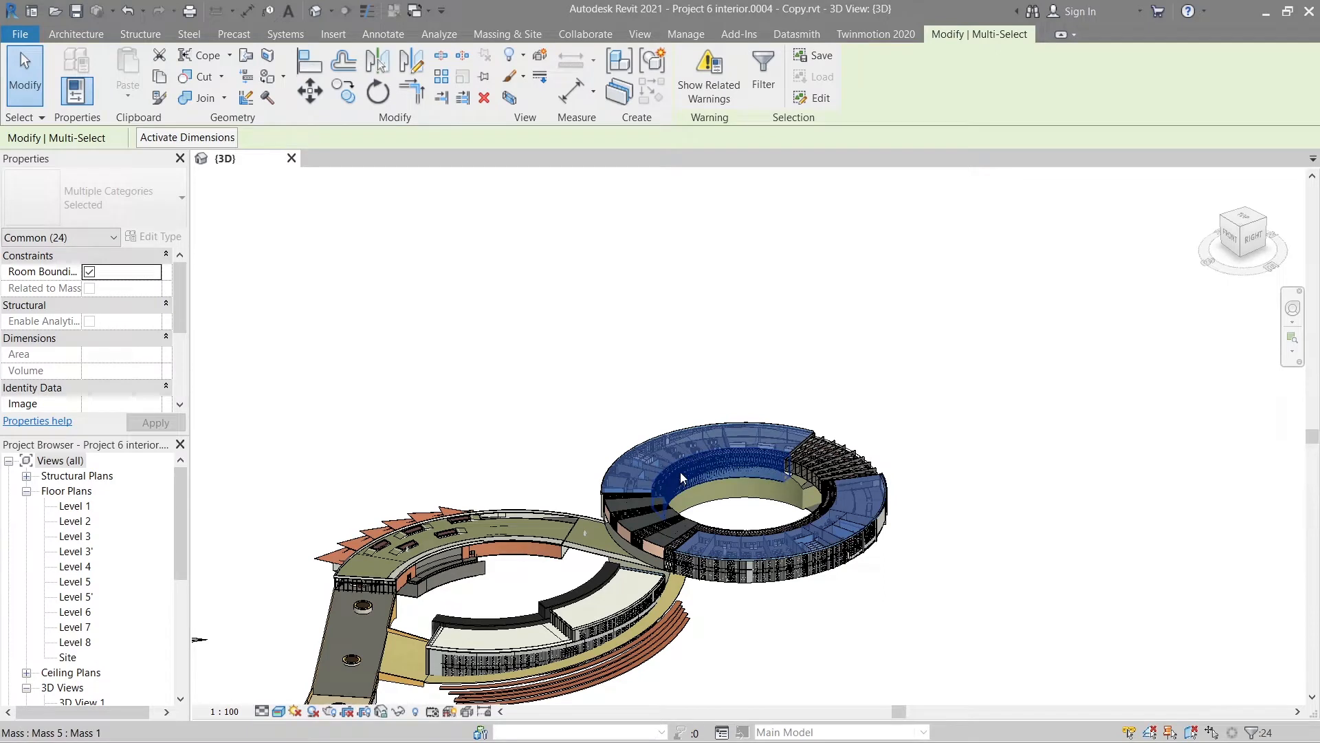
- Create a displacement set from the selected ring roof elements and raise it vertically by about 8138
click(536, 61)
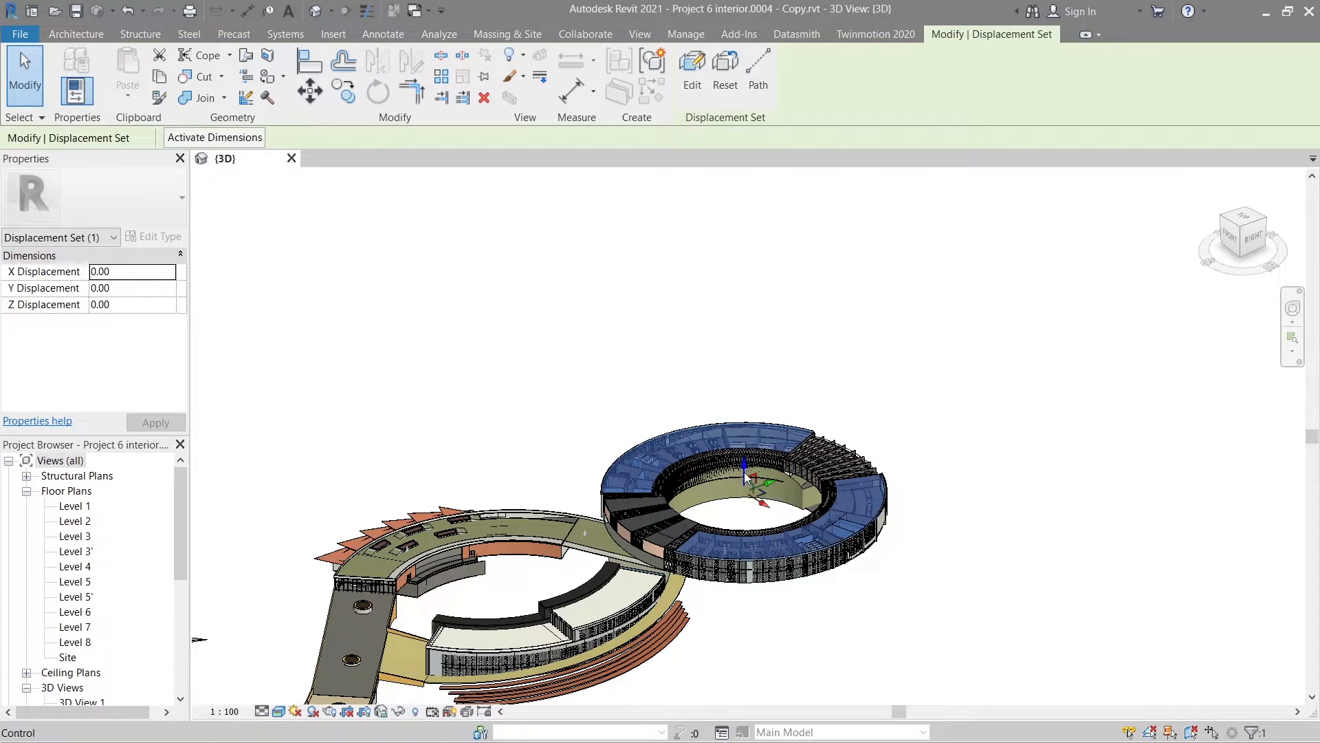
drag(746, 460, 749, 265)
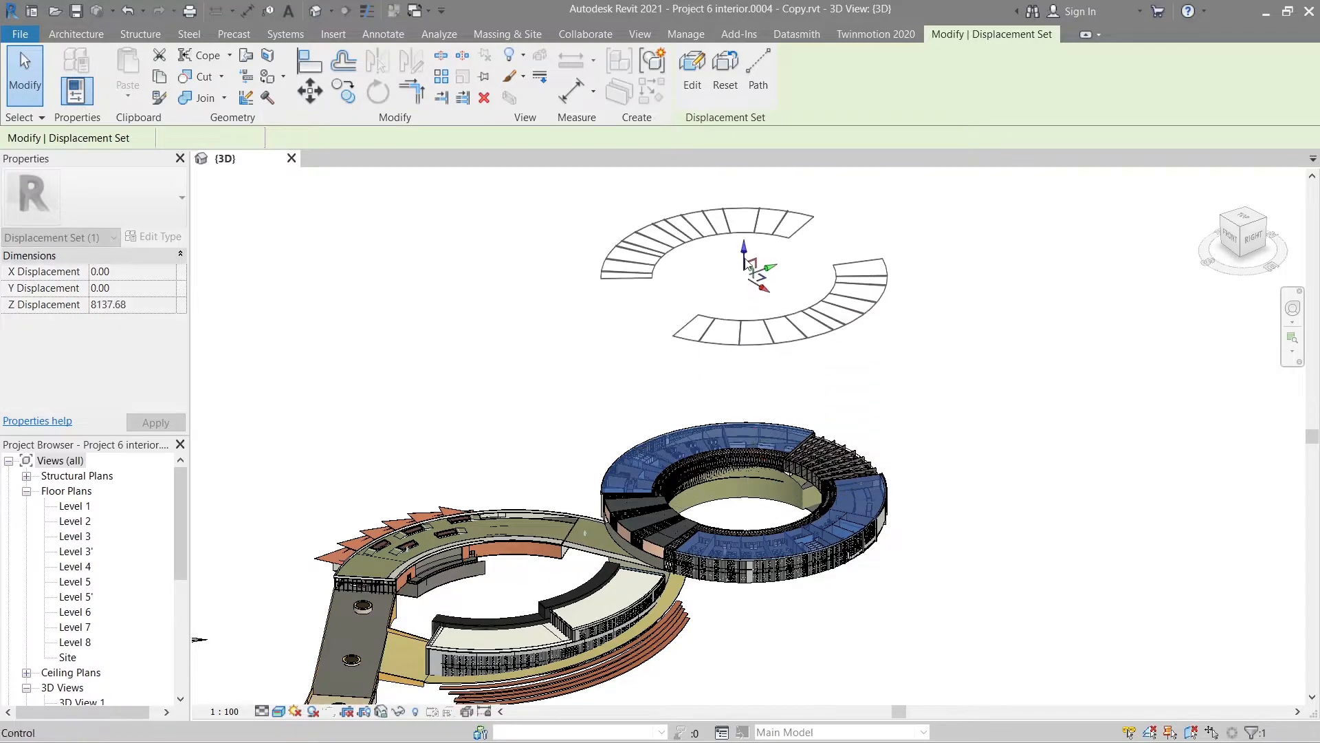
click(914, 375)
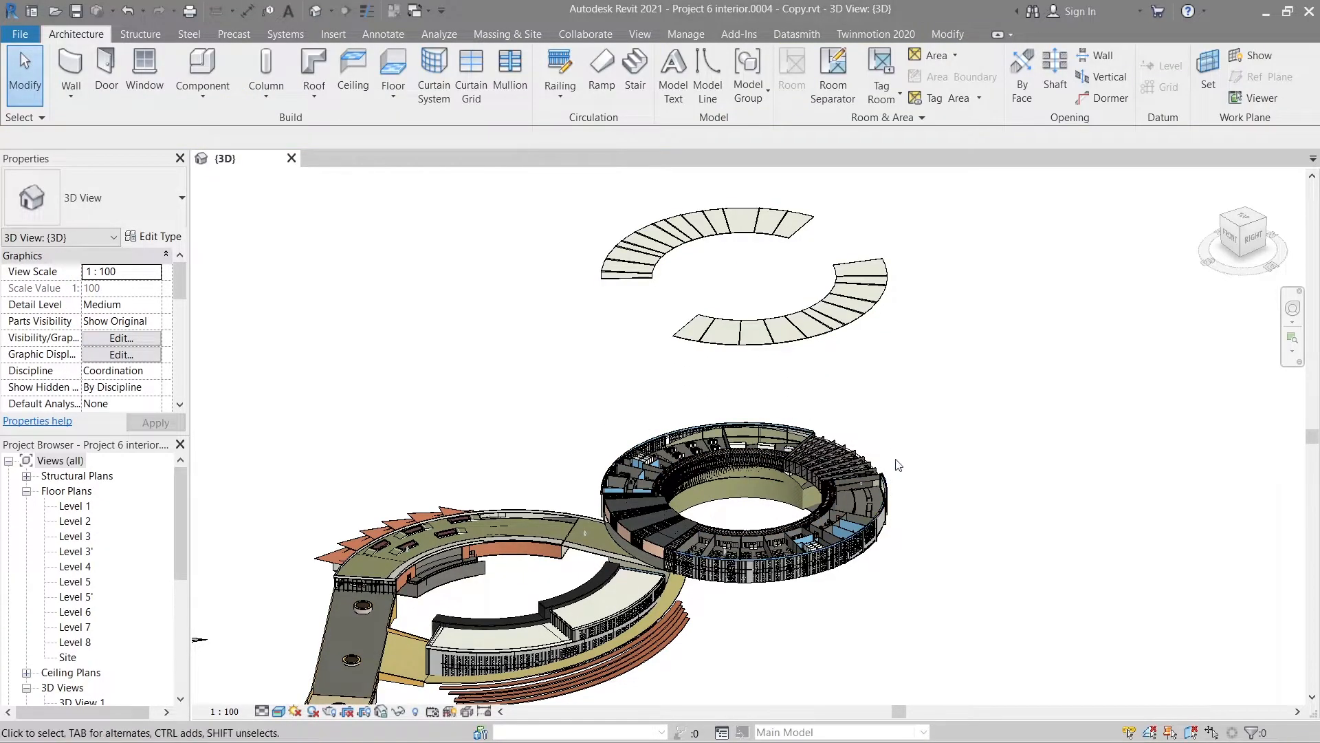
- Select the Generic - 300mm II radial walls above the ring's patterned roof section, together with the short walls along its inner edge
scroll(897, 464, up, 10)
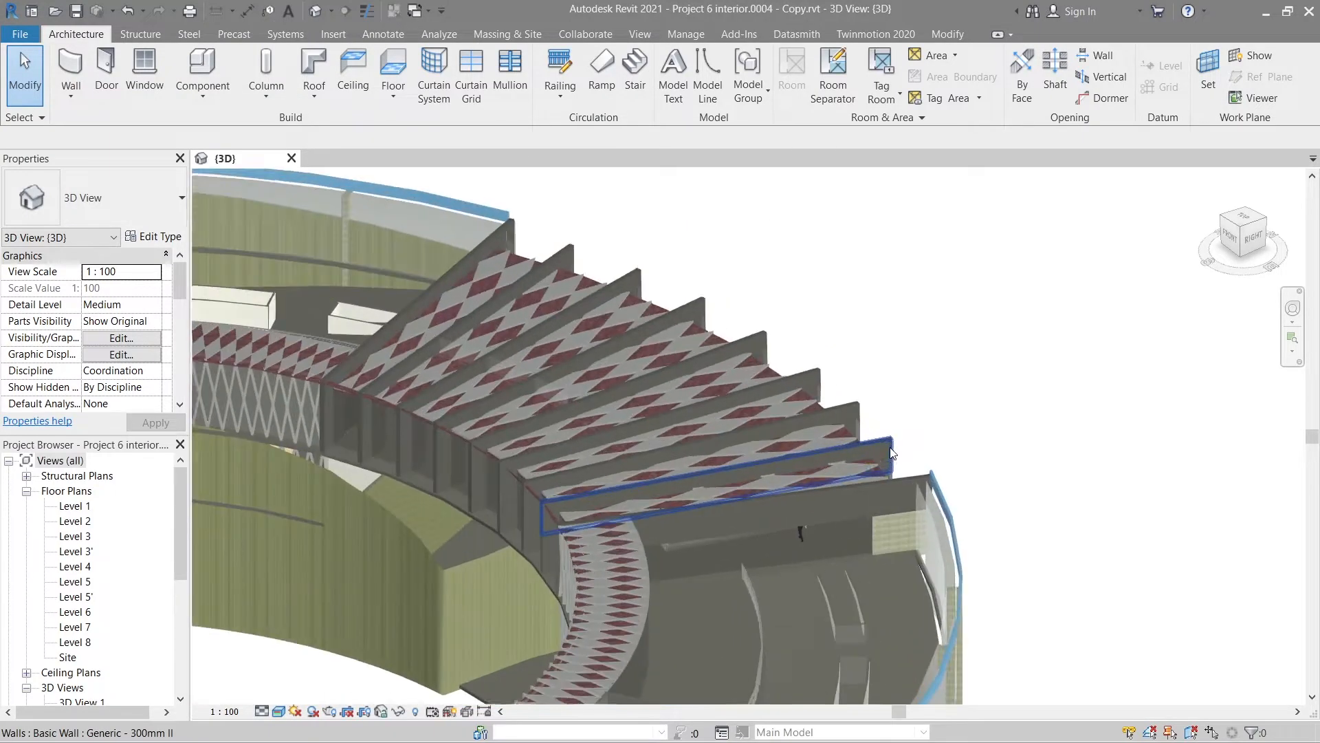
click(892, 453)
scroll(892, 454, down, 2)
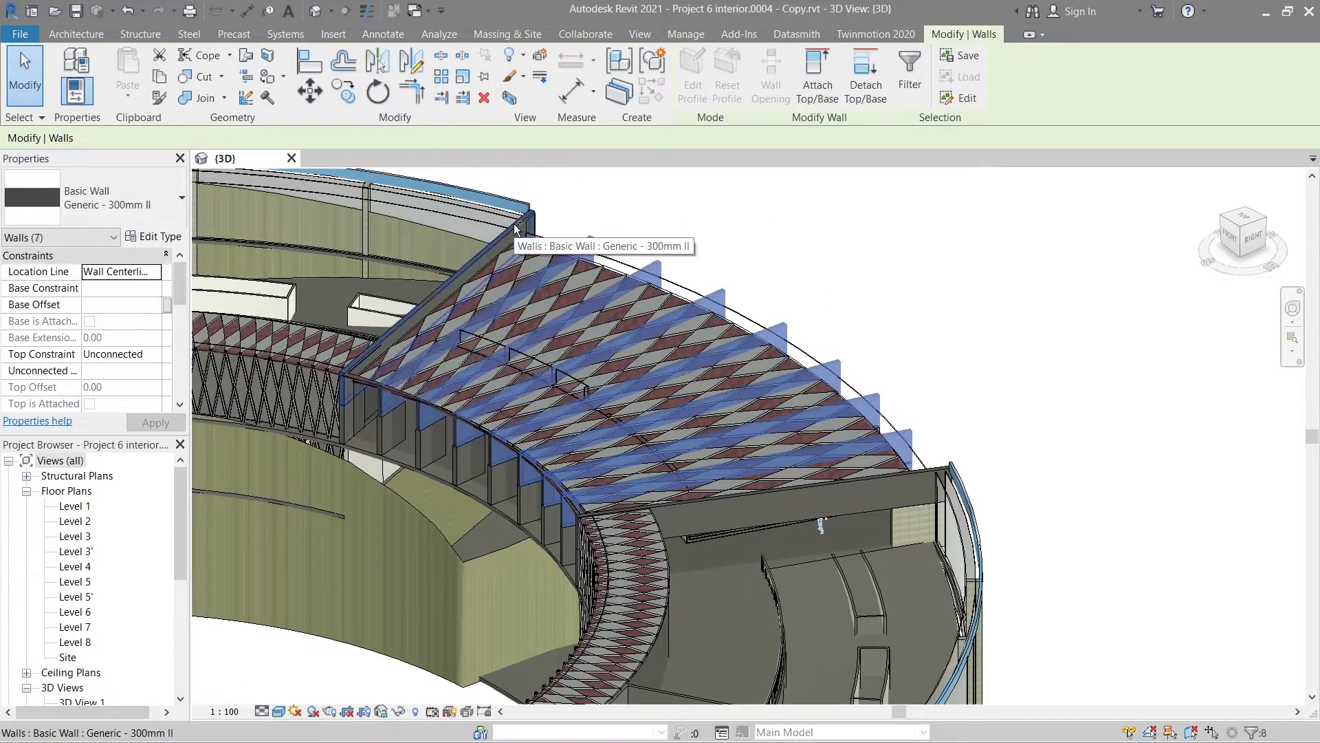
ctrl+click(517, 229)
ctrl+click(384, 440)
ctrl+click(552, 537)
scroll(578, 568, up, 4)
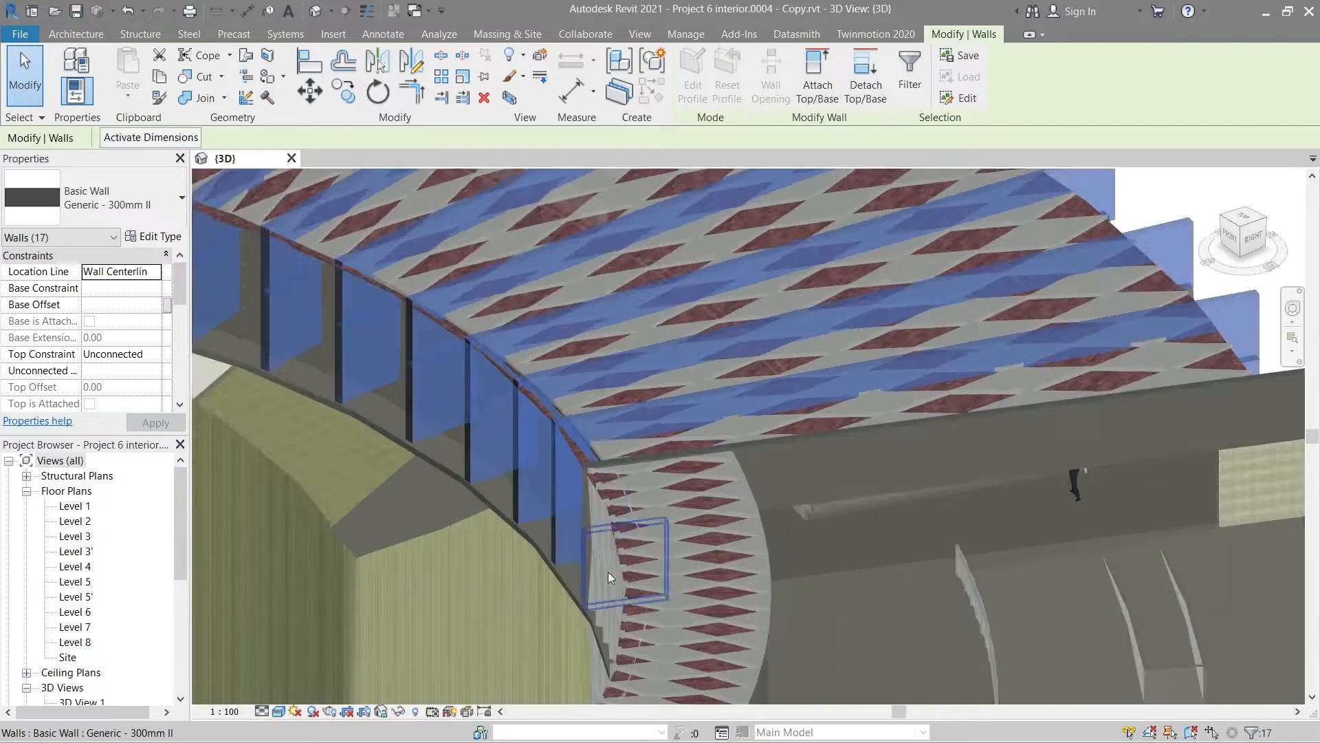
ctrl+click(580, 543)
- Add the short walls between the radial fins along the section's outer edge and its remaining end wall to the selection
shift+middle_drag(543, 548, 468, 553)
scroll(825, 578, up, 4)
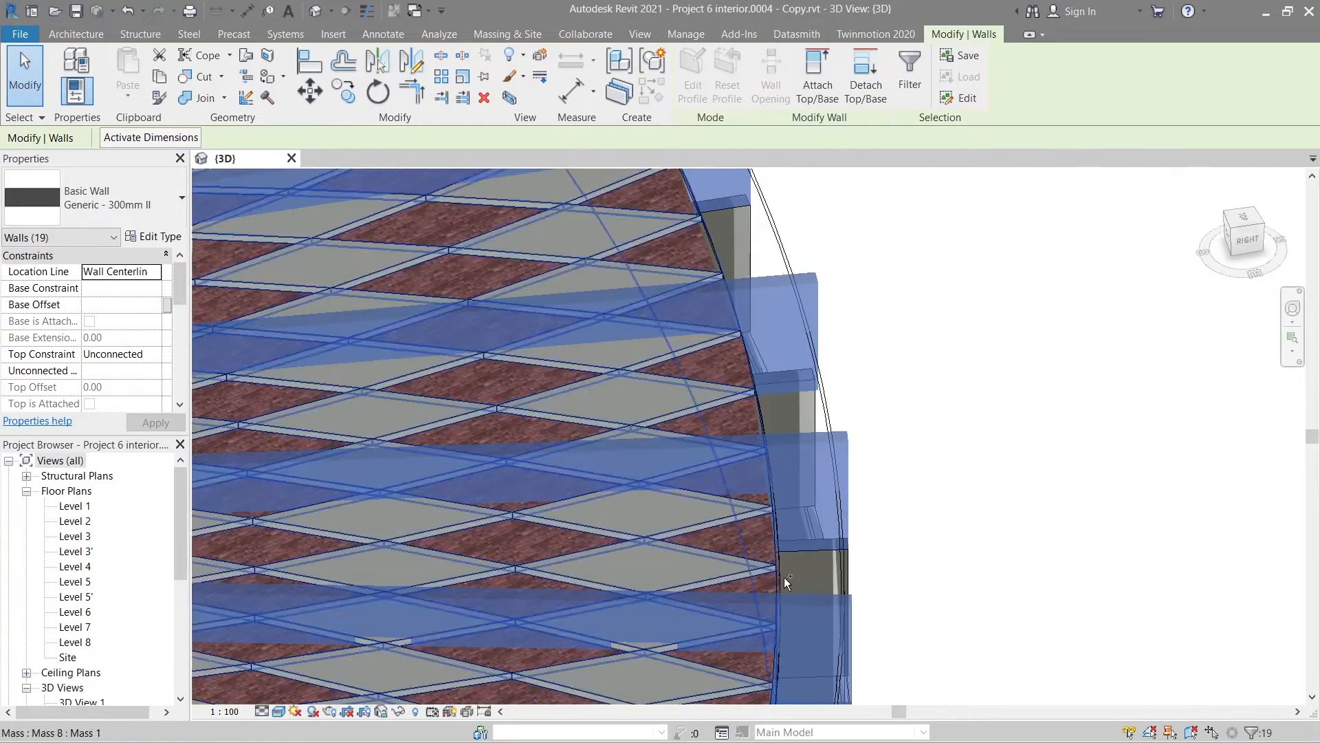
ctrl+click(802, 576)
ctrl+click(781, 415)
ctrl+click(722, 246)
scroll(752, 608, down, 3)
scroll(703, 356, up, 2)
ctrl+click(708, 383)
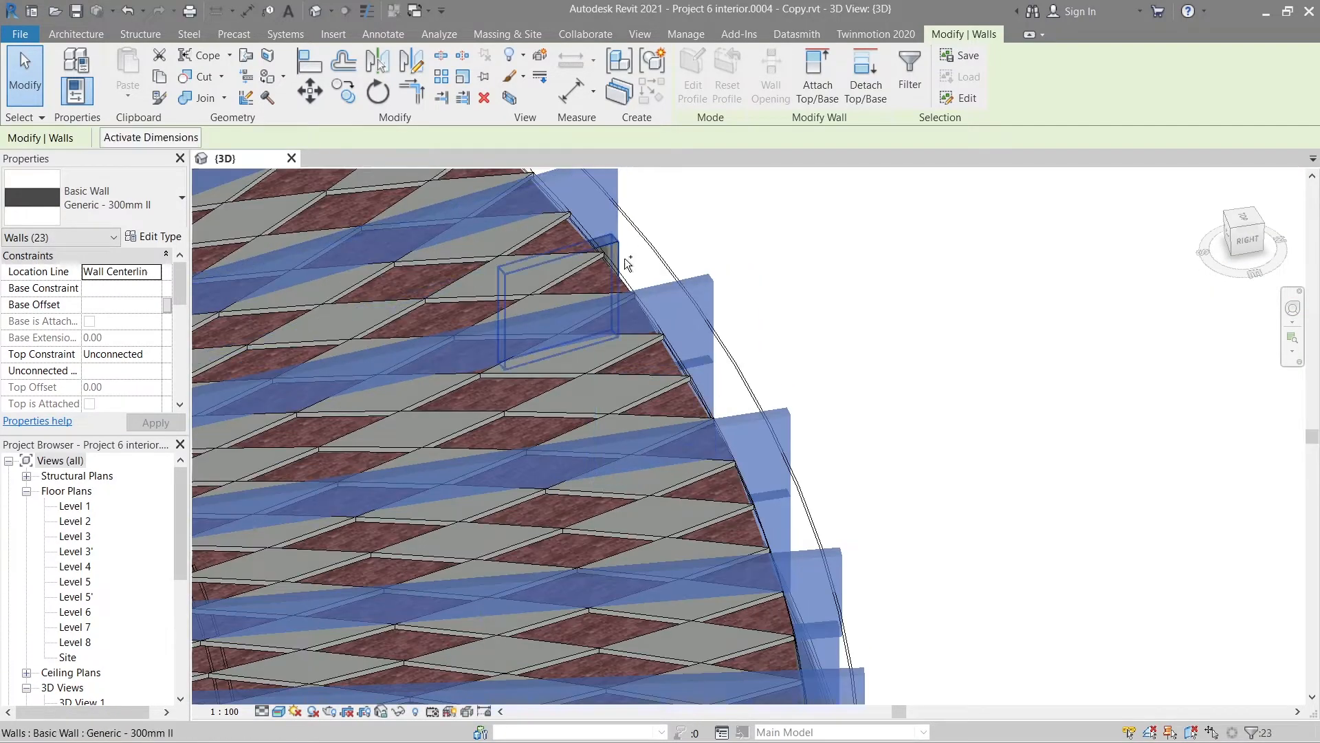
ctrl+click(617, 262)
scroll(708, 550, down, 3)
scroll(577, 316, up, 5)
ctrl+click(761, 508)
ctrl+click(592, 380)
scroll(640, 330, down, 6)
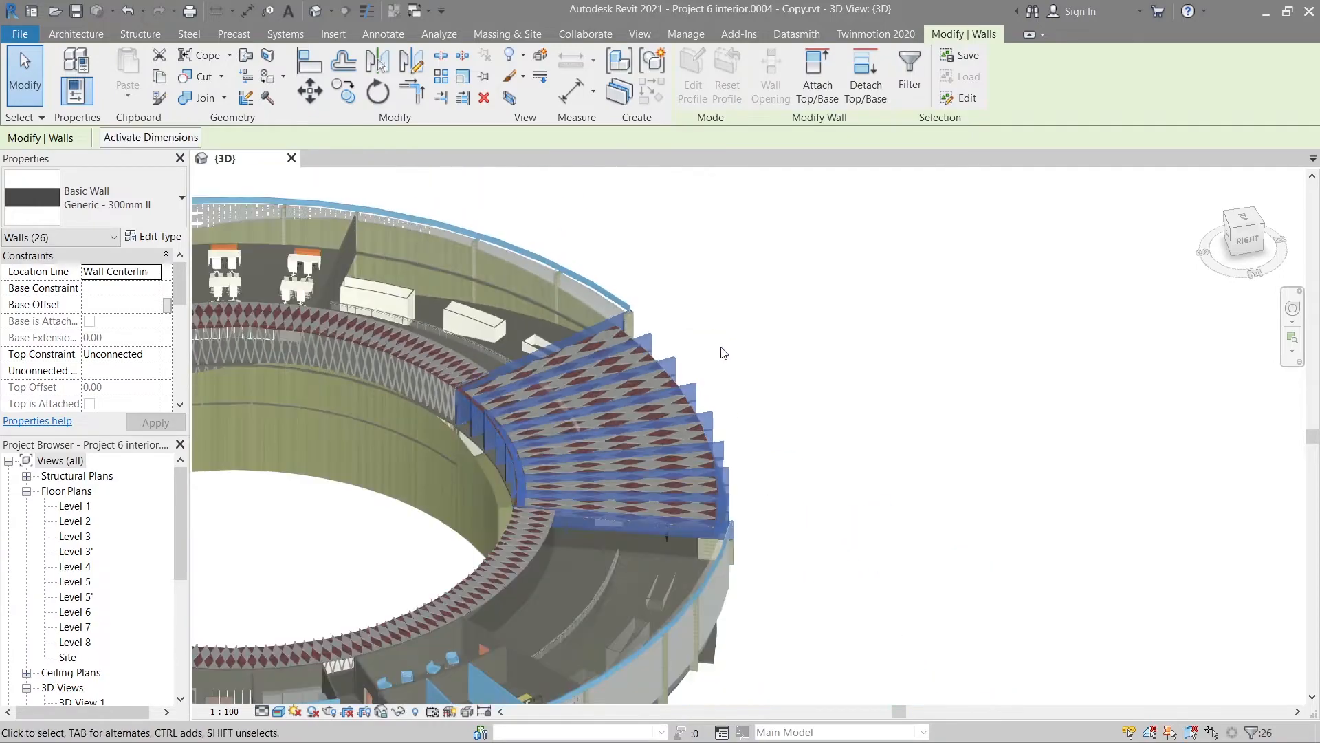
ctrl+click(721, 353)
- Create a displacement set from the selected radial walls and raise it vertically to the height of the lifted roof slabs
scroll(890, 416, down, 4)
shift+middle_drag(889, 418, 747, 400)
scroll(747, 400, up, 3)
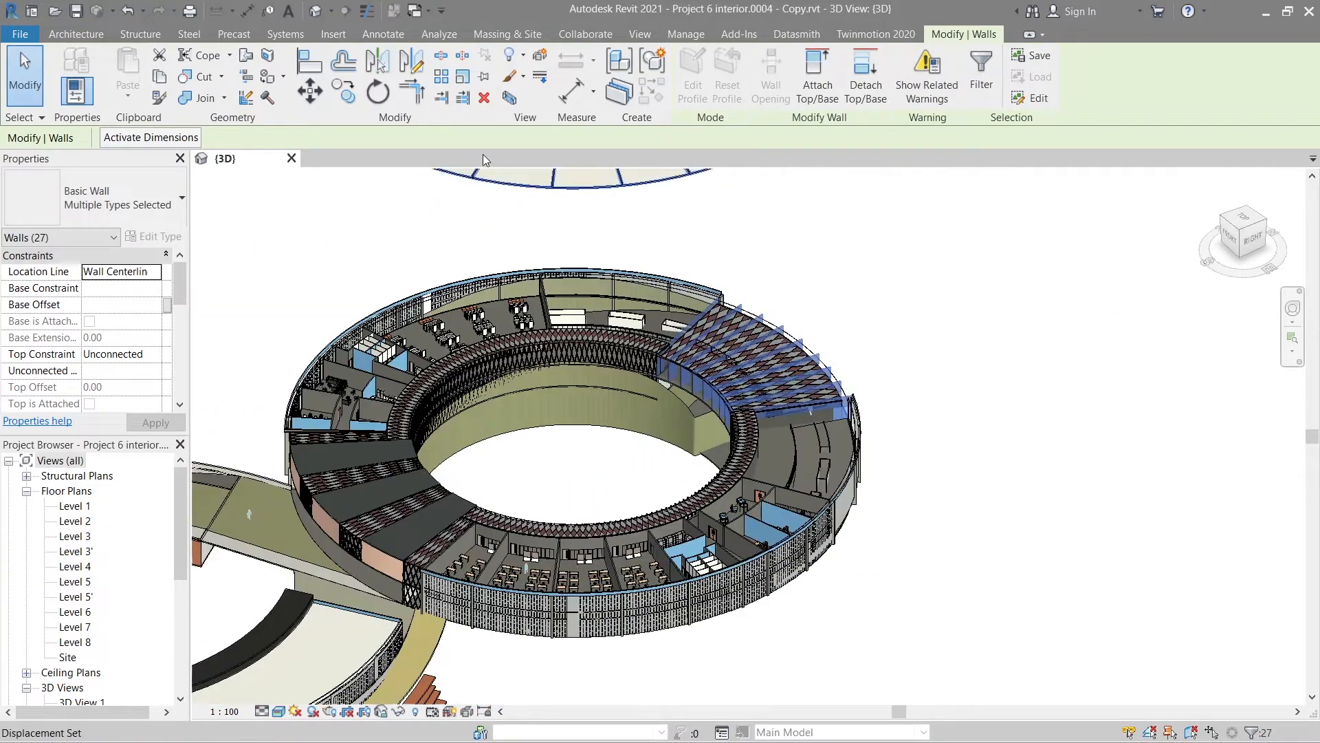
click(540, 59)
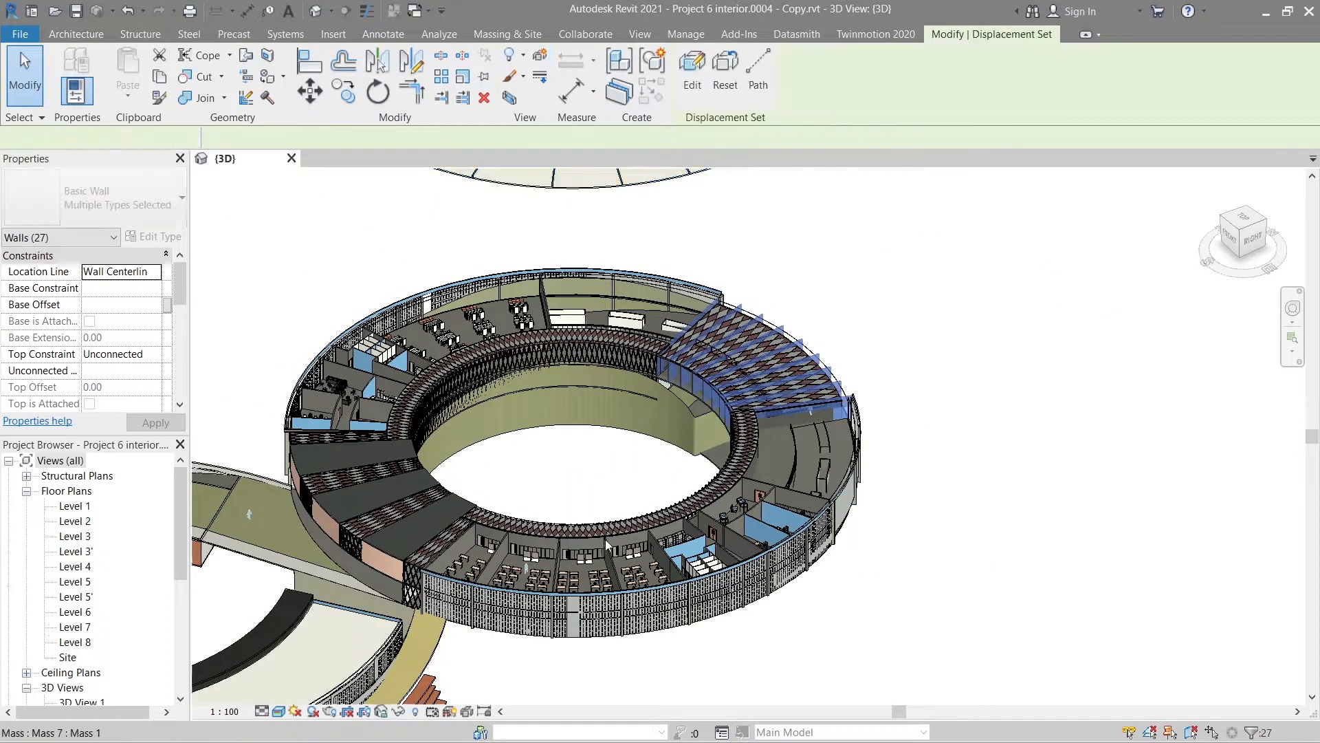
scroll(605, 539, down, 4)
scroll(723, 600, down, 3)
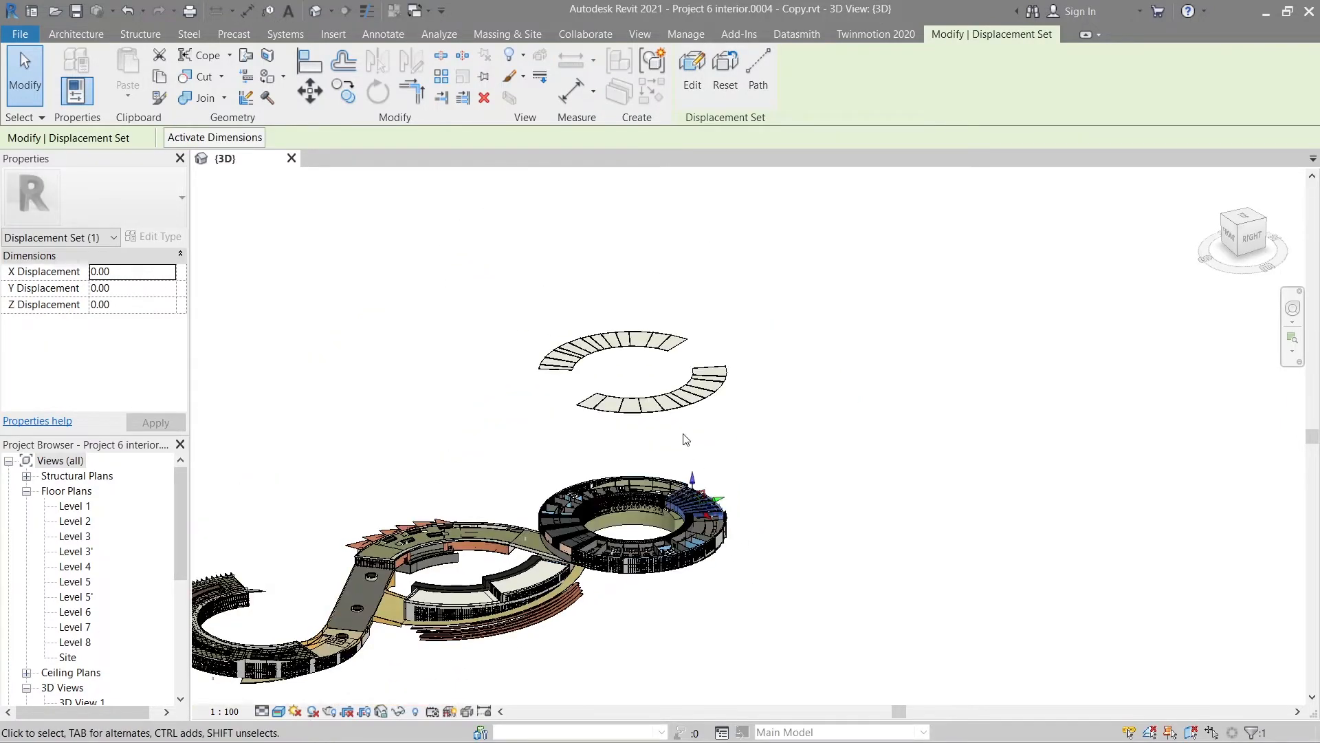
scroll(683, 438, up, 2)
drag(699, 455, 682, 288)
- Select the Generic - 300mm 22 walls and the Generic Floor - 200mm r 22 slabs of the ring's three wedge-shaped volumes
click(472, 608)
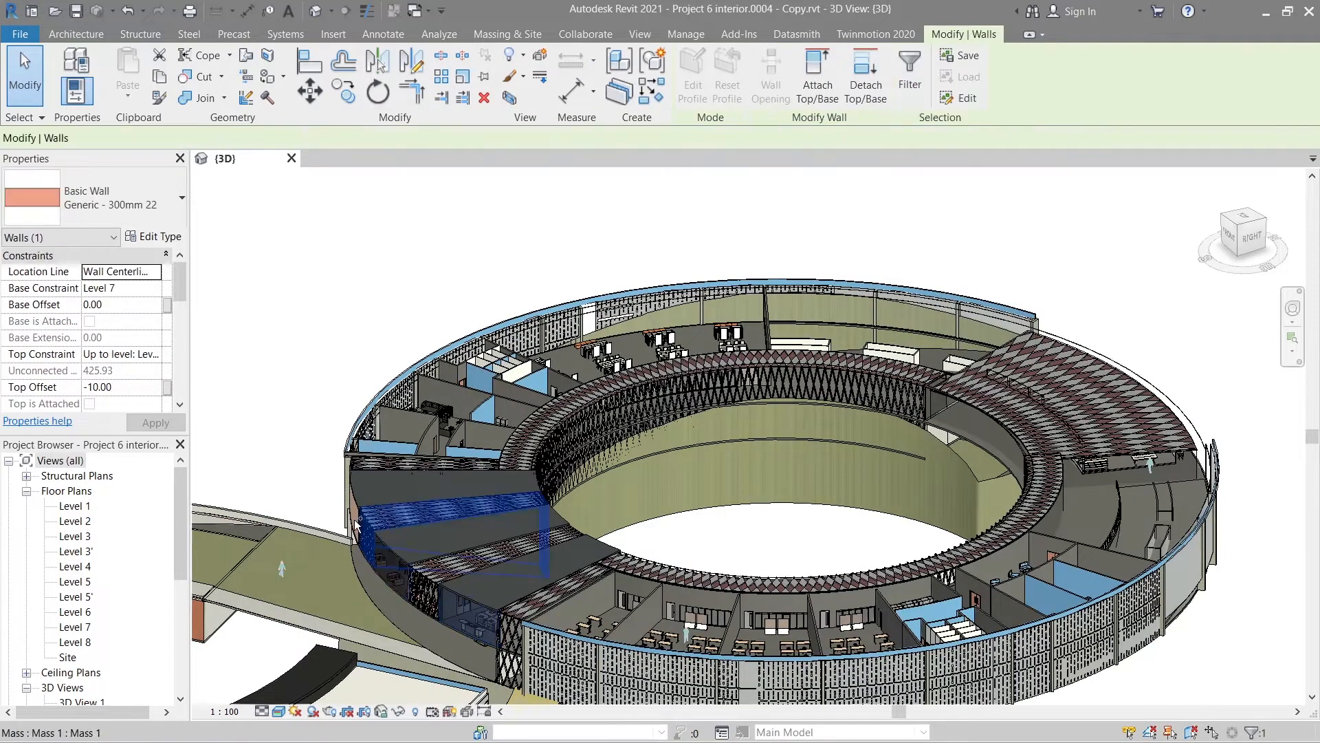
scroll(357, 501, up, 2)
ctrl+click(455, 535)
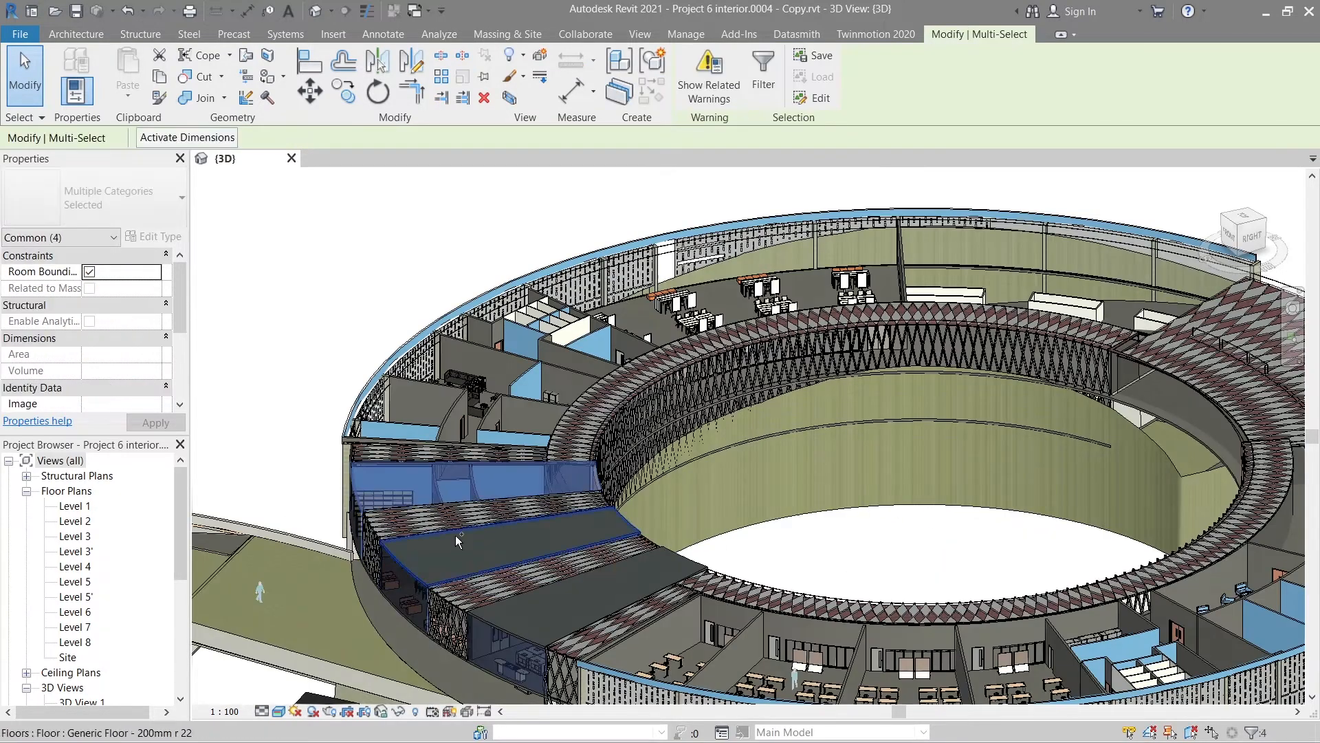
ctrl+click(455, 535)
ctrl+click(552, 611)
- Create a displacement set from the wedge-shaped volumes and raise it vertically to the level of the lifted roof slabs
scroll(551, 610, down, 5)
click(540, 55)
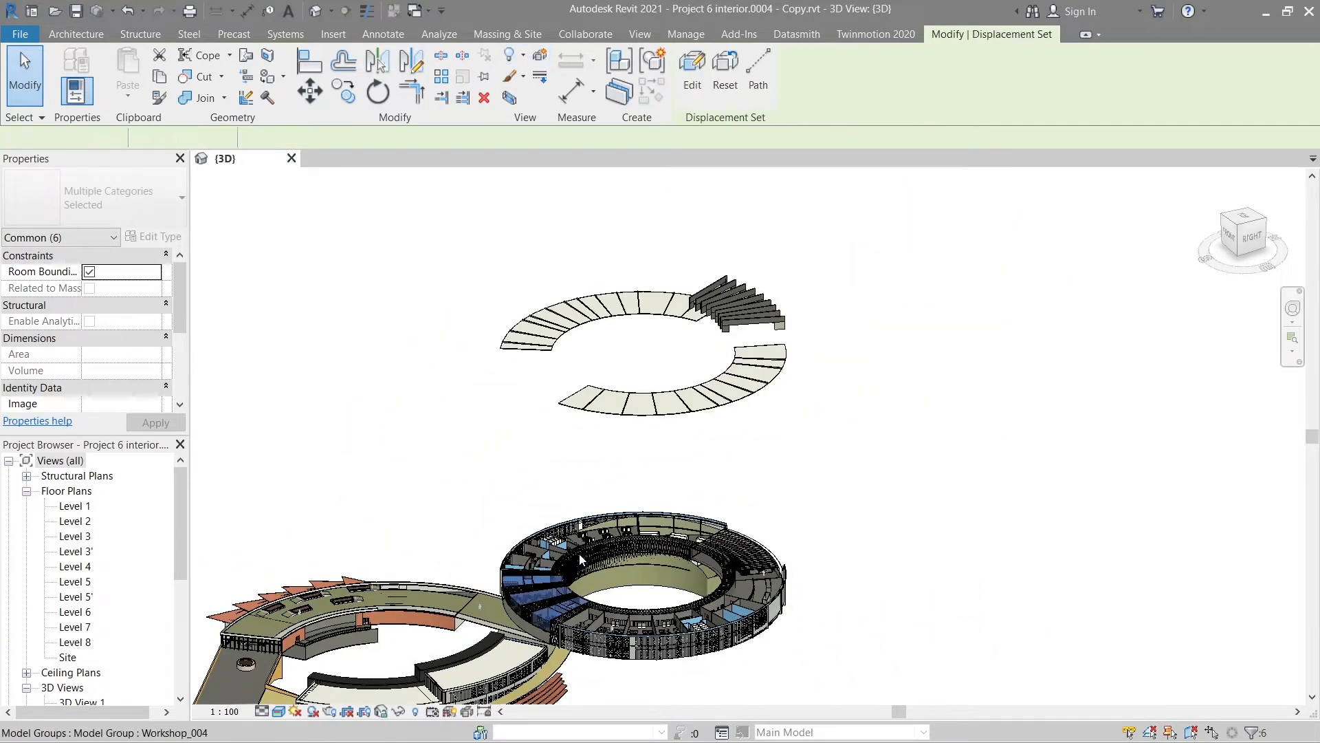
drag(547, 571, 544, 465)
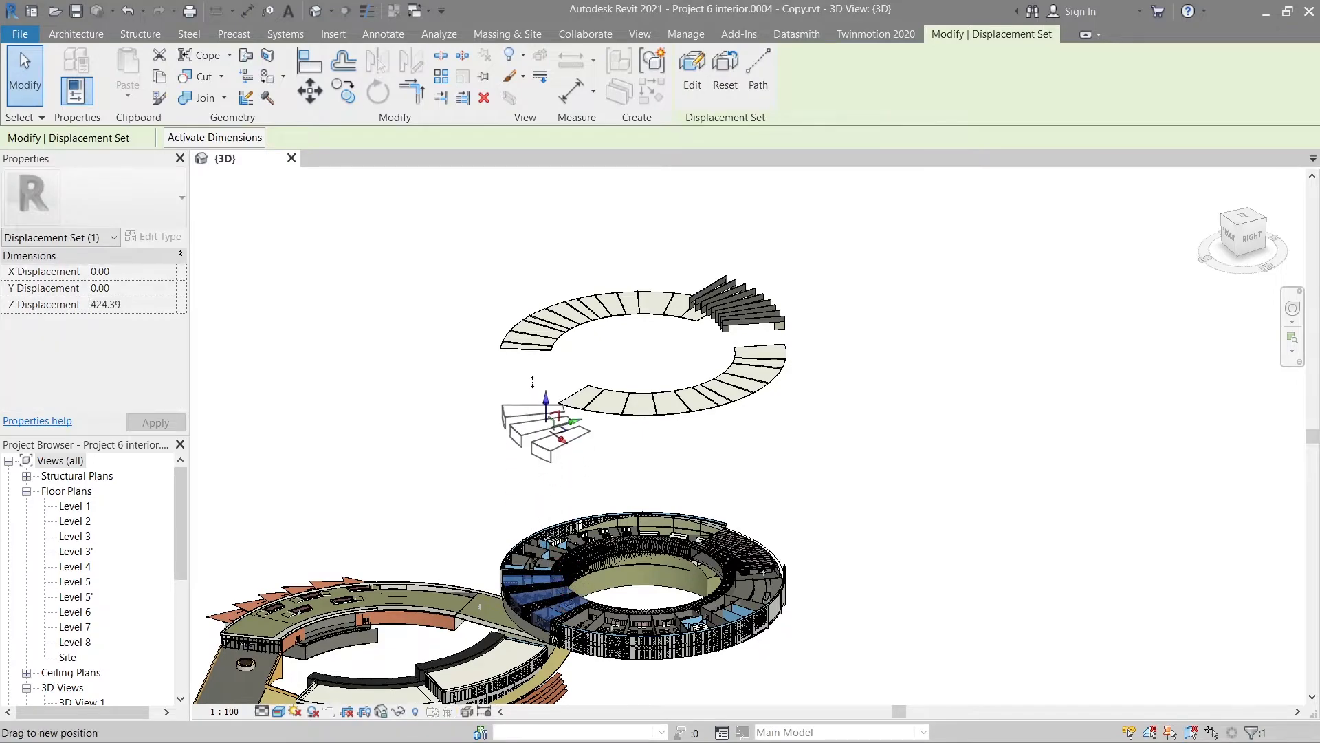
drag(532, 382, 522, 352)
key(Escape)
- Hide the topography surface inside the ring building in the 3D view
middle_drag(523, 352, 434, 324)
click(584, 543)
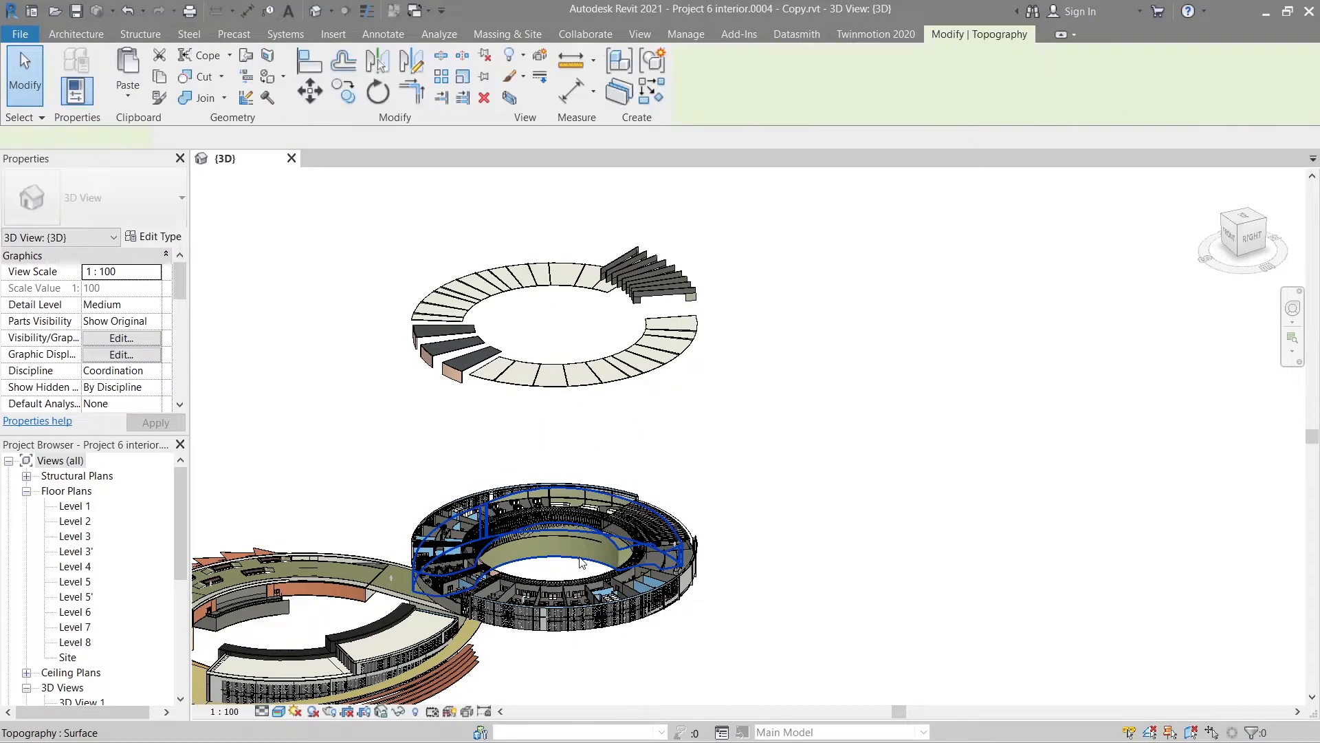
right_click(581, 191)
mouse_move(674, 267)
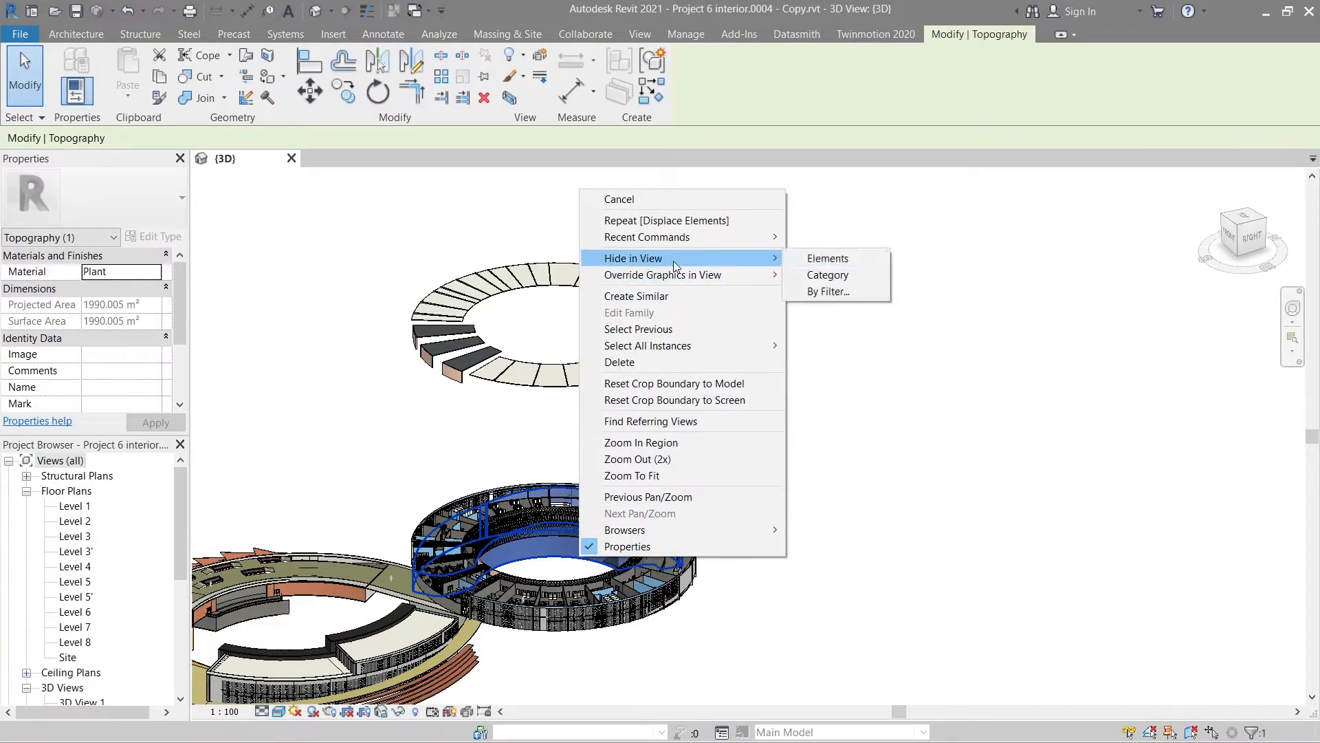
click(828, 258)
- Select the ring's patterned mass elements over the wedge volumes, around the inner ring and over the far roof section
scroll(447, 473, up, 3)
click(447, 473)
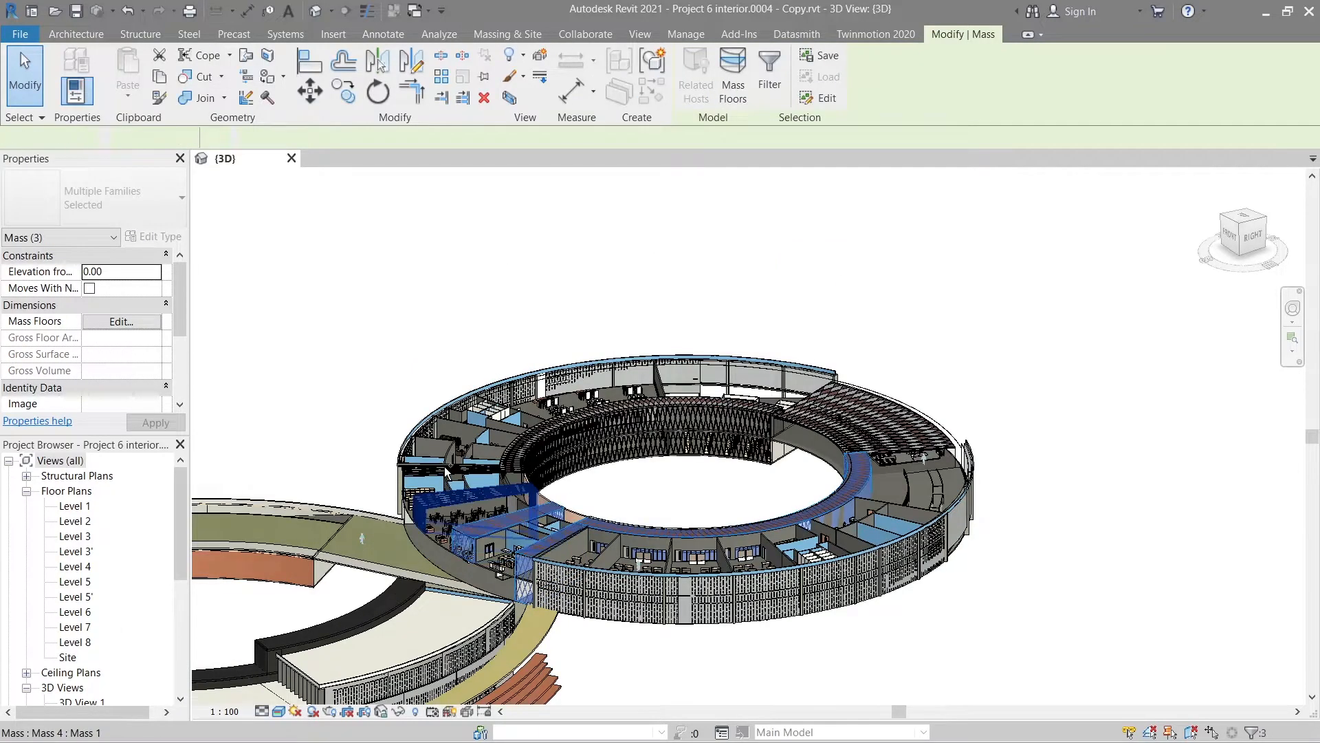
ctrl+click(530, 447)
ctrl+click(853, 440)
- Create a displacement set from the selected mass elements and raise it vertically by about 12056
scroll(889, 570, down, 2)
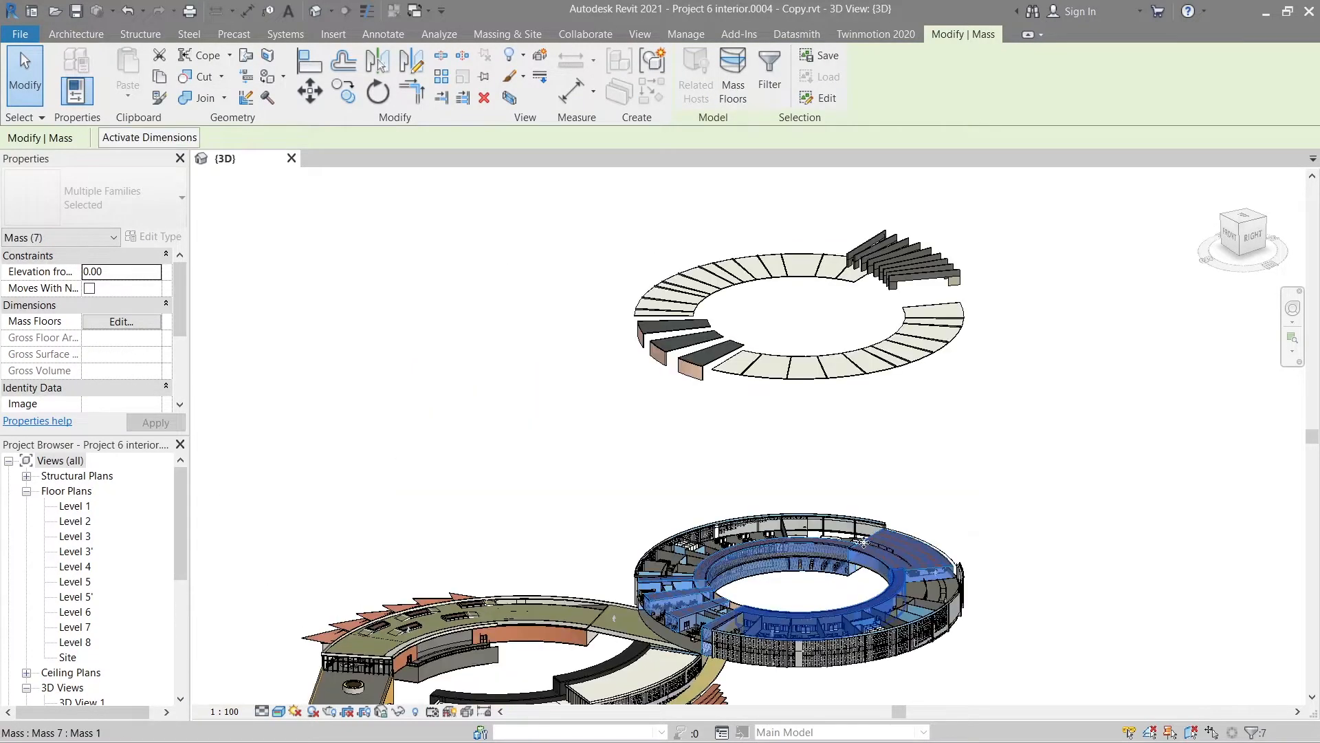
click(863, 542)
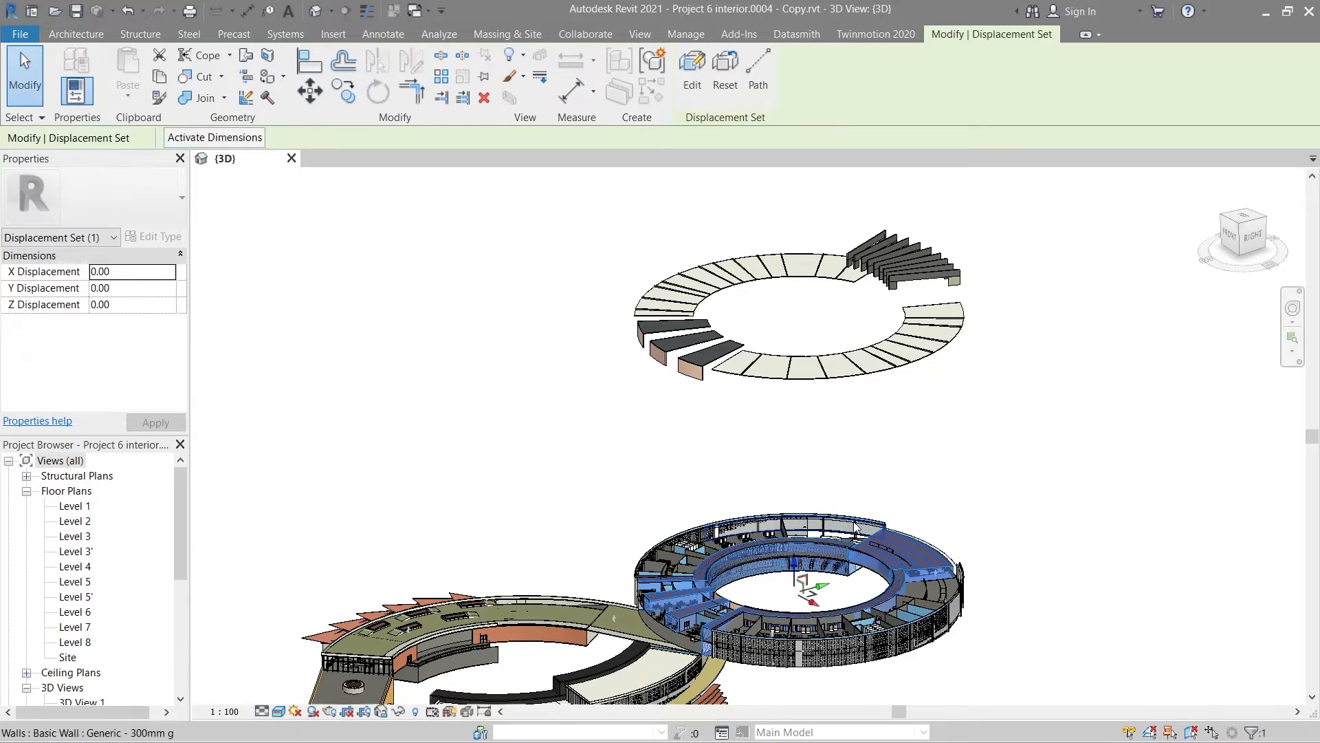
drag(795, 568, 815, 371)
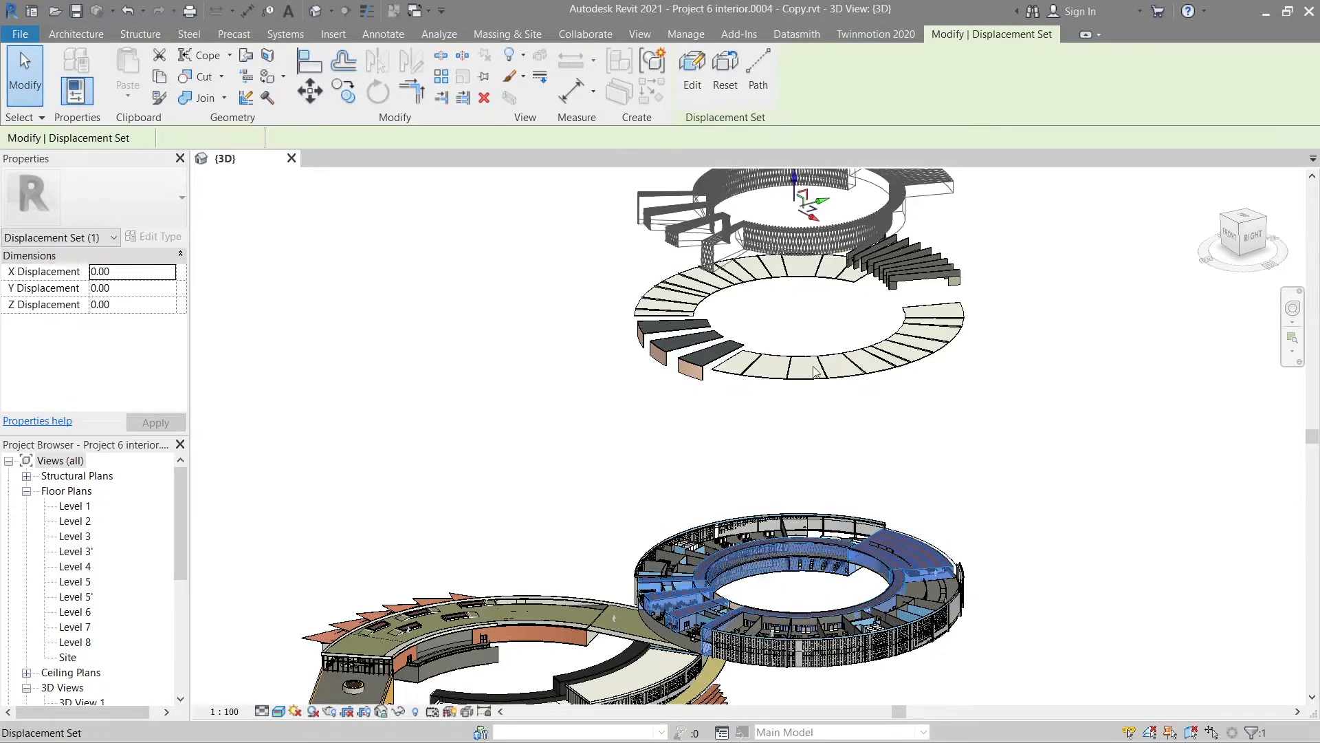
scroll(889, 501, down, 2)
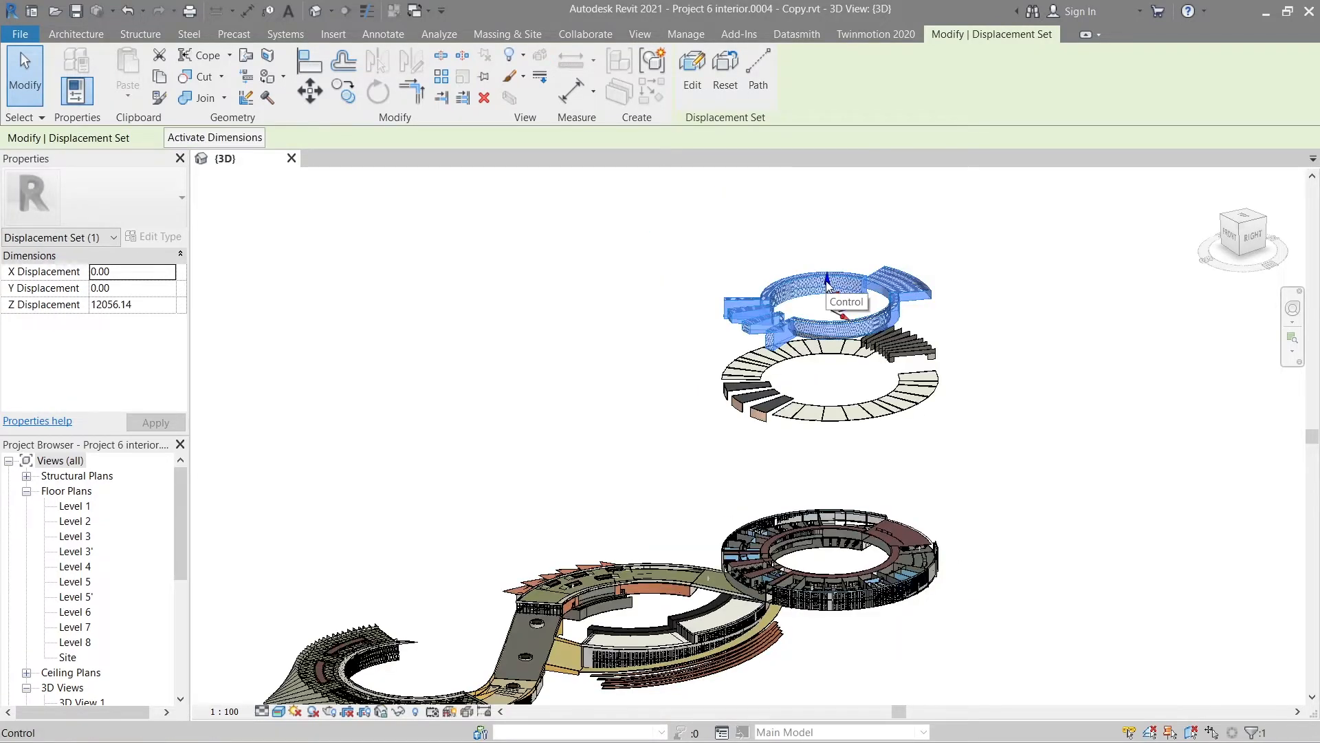
- Select the fecade walls around the ring's outer perimeter on both the near and far sides
scroll(894, 551, up, 3)
click(944, 574)
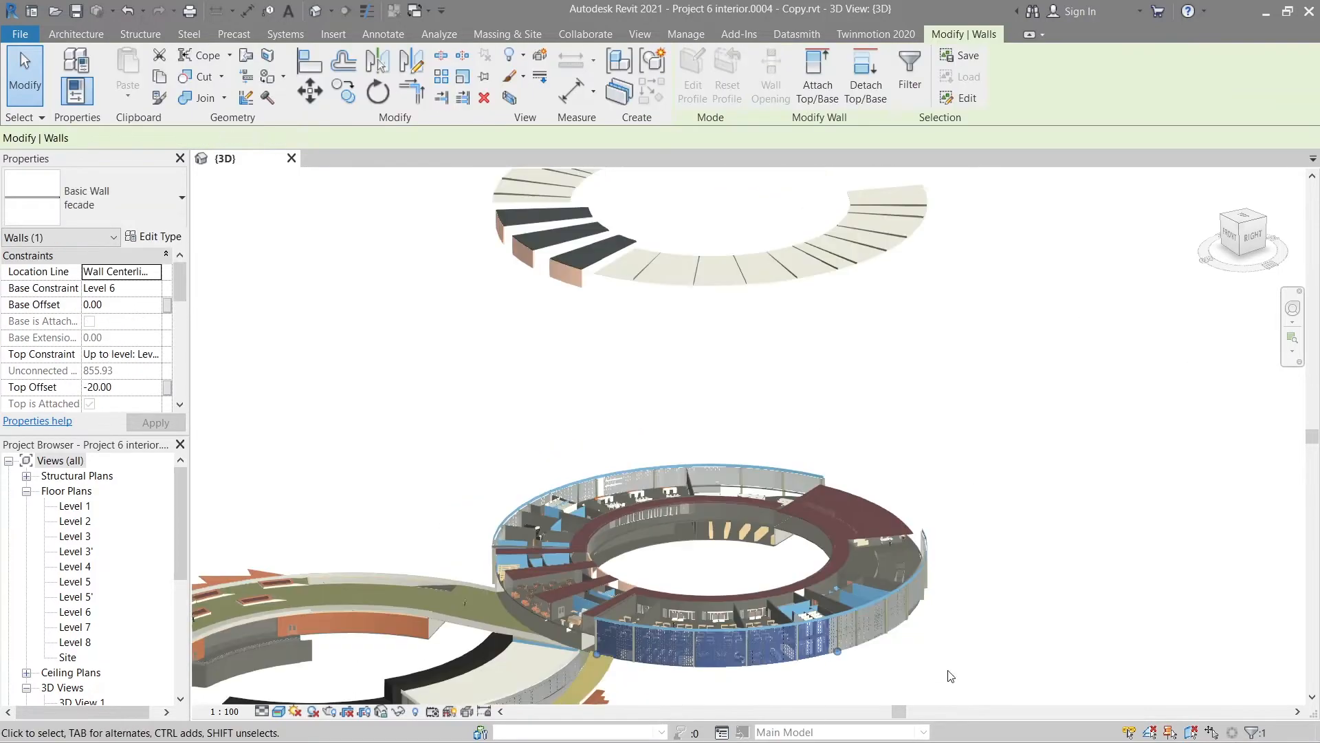
click(944, 574)
scroll(944, 575, down, 2)
shift+middle_drag(945, 574, 742, 526)
scroll(742, 527, up, 2)
ctrl+click(856, 561)
ctrl+click(678, 571)
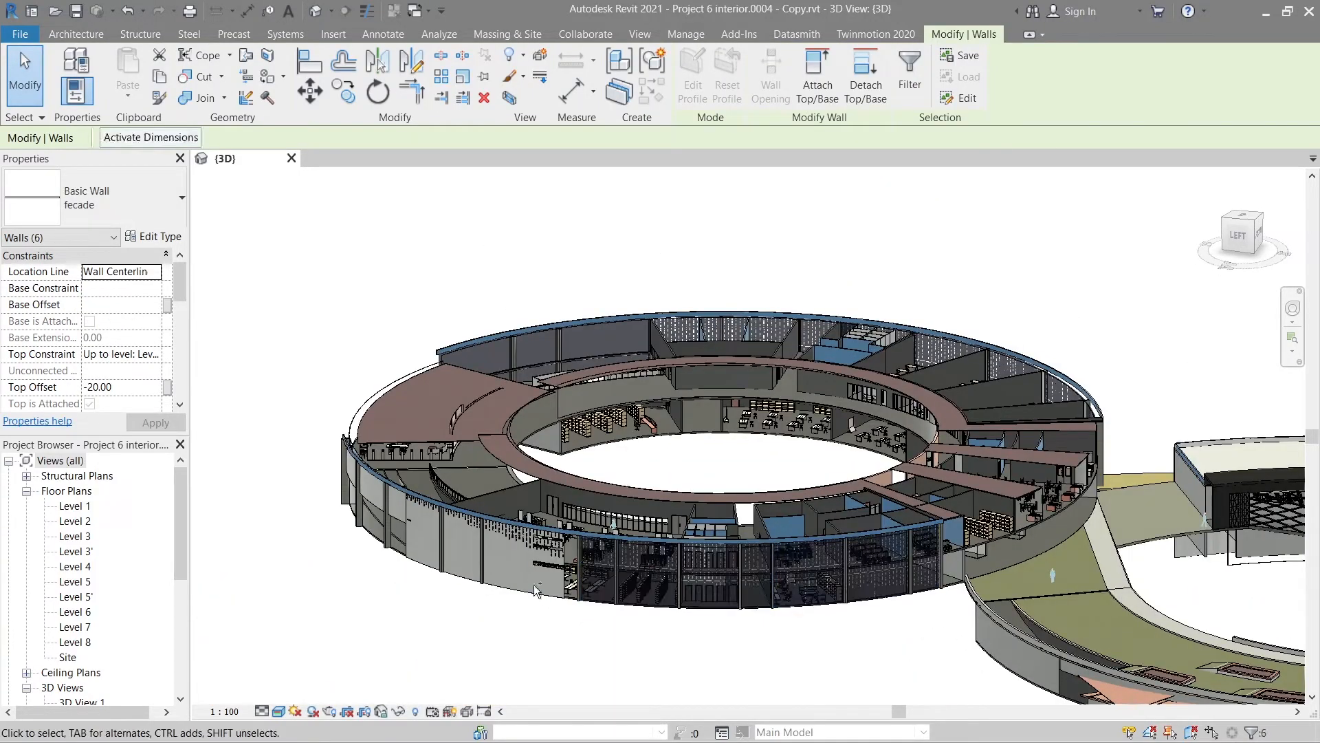
ctrl+click(399, 526)
ctrl+click(375, 482)
- Create a displacement set from the selected facade walls and raise it vertically between the ring and its lifted roof
shift+middle_drag(1085, 354, 835, 523)
scroll(835, 523, down, 3)
key(d)
key(e)
drag(763, 412, 761, 385)
scroll(855, 392, down, 2)
- Raise the ring's mass, roof slab, wedge volume and radial wall displacement sets further to widen the spacing between the exploded layers
click(759, 284)
click(759, 284)
scroll(759, 284, up, 3)
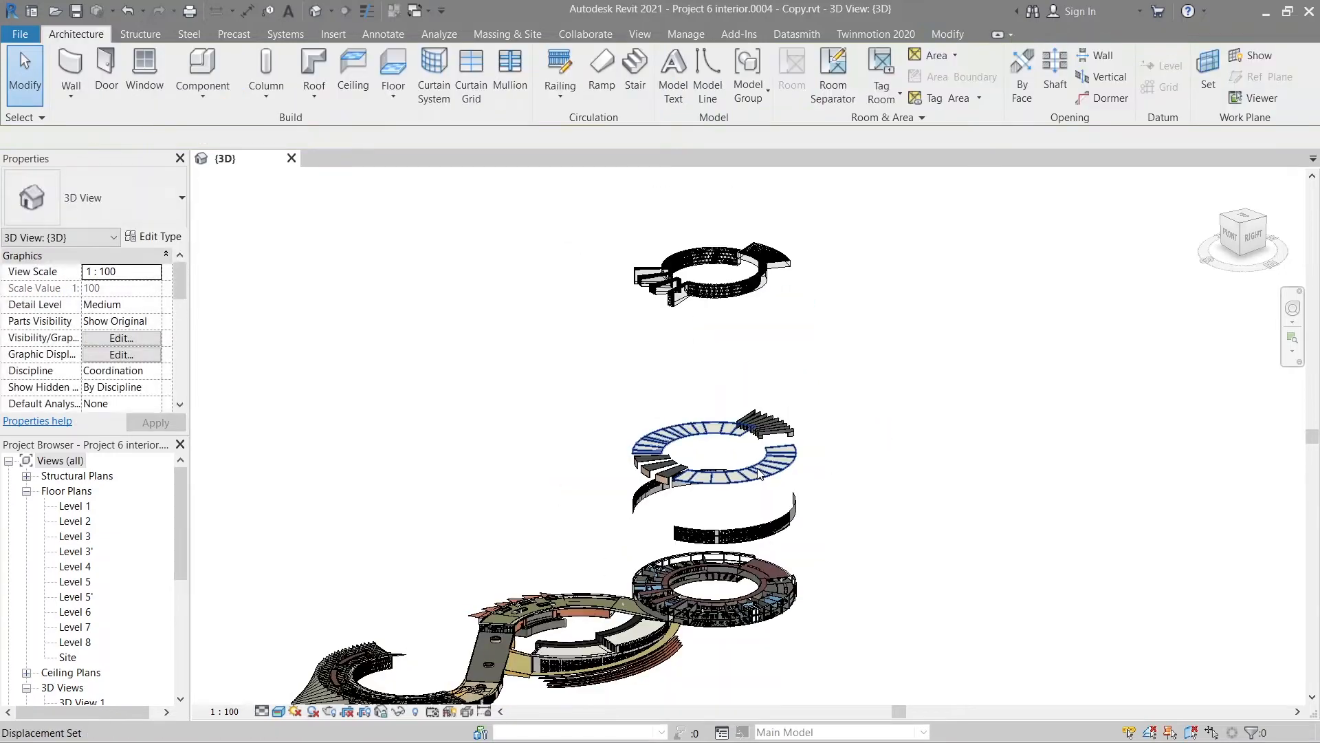
click(781, 354)
click(648, 310)
click(784, 430)
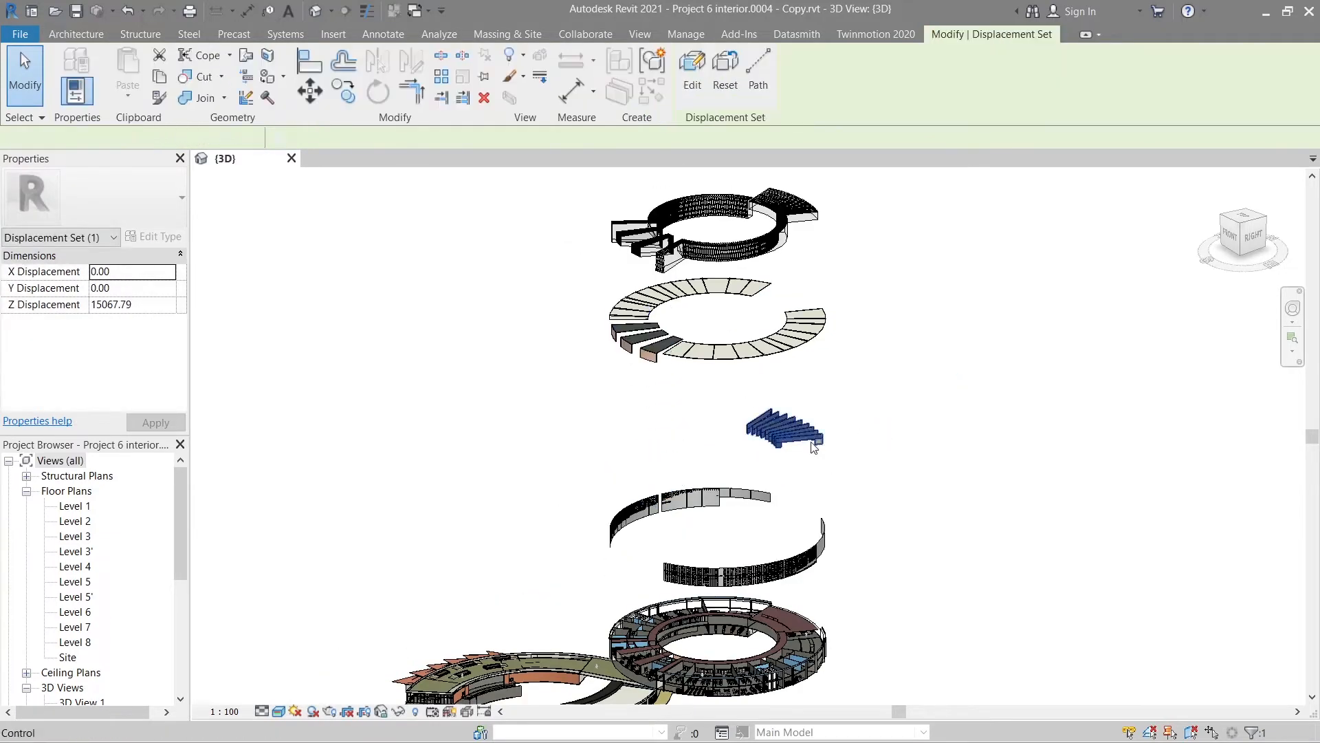
drag(784, 430, 784, 303)
- Raise the facade walls' displacement set to a Z displacement of about 10420
drag(715, 509, 725, 393)
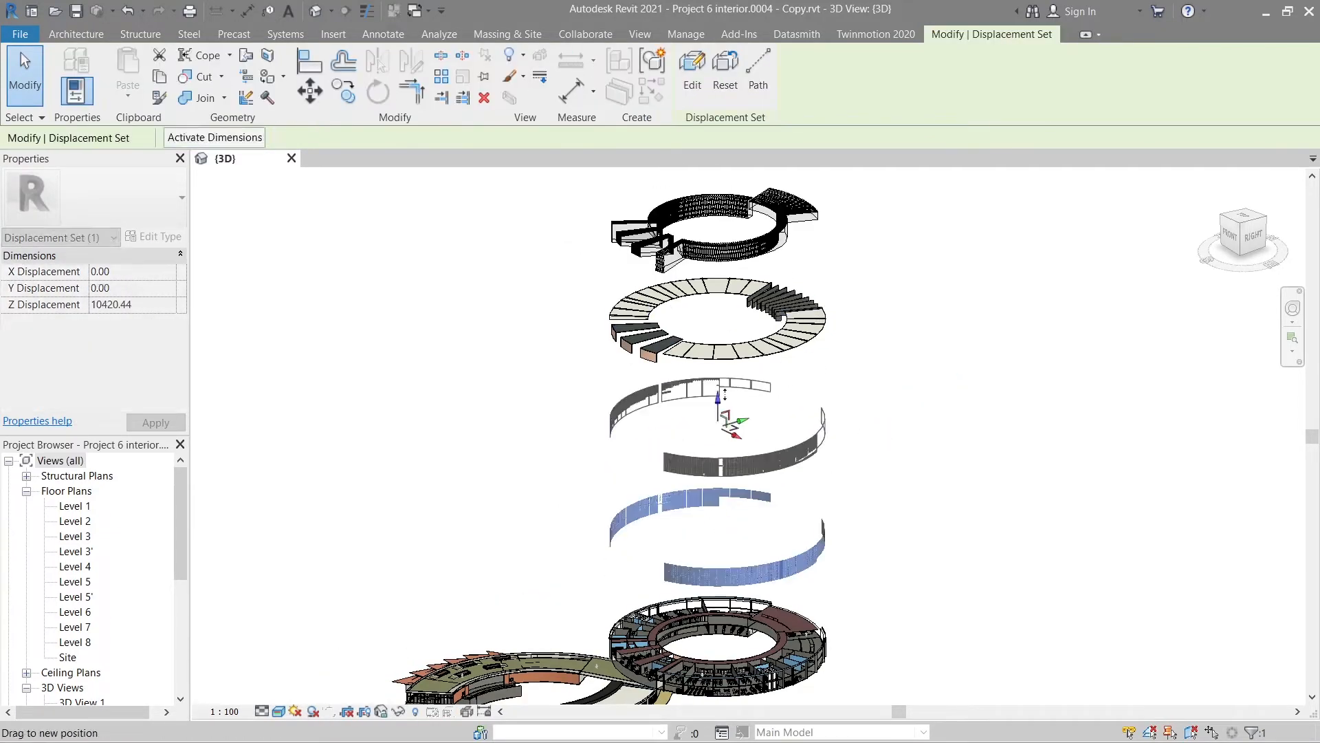
click(872, 445)
scroll(873, 448, down, 2)
- Select all fecade col walls around the ring and displace them vertically as their own layer below the facade walls
scroll(752, 642, up, 5)
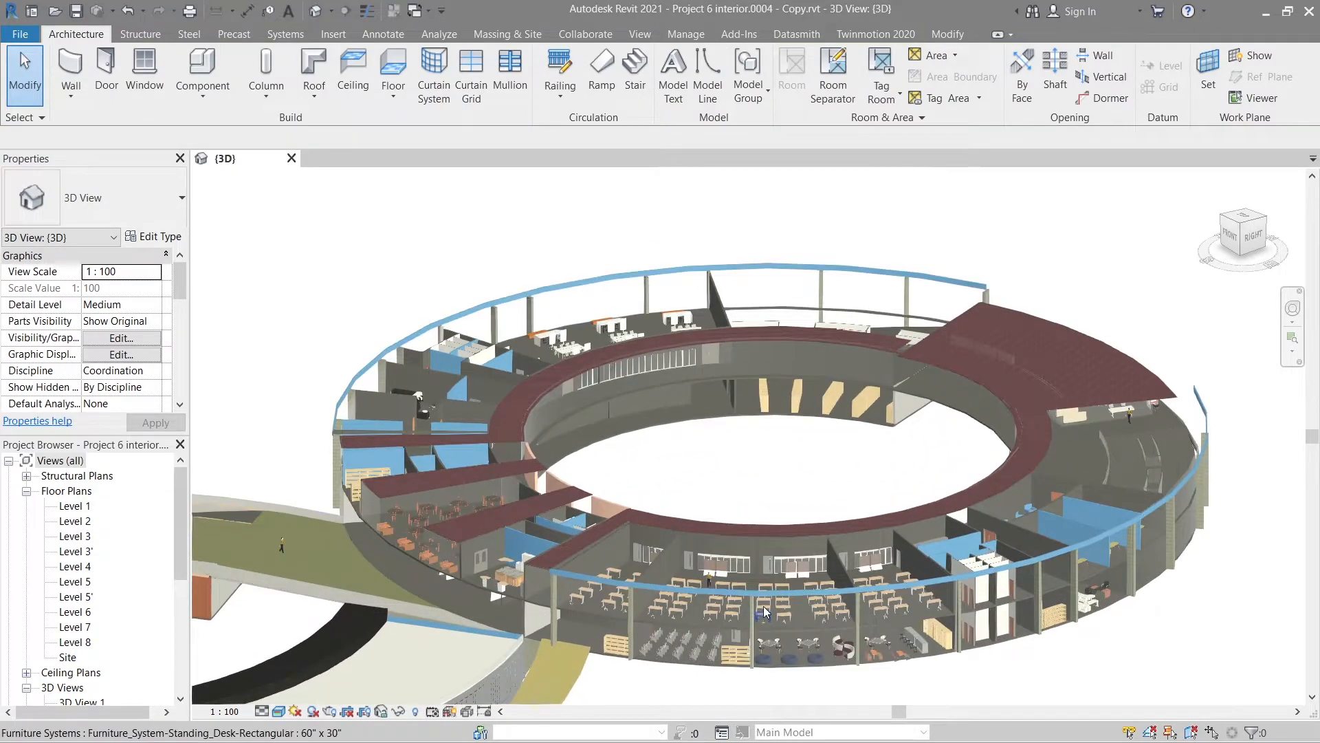
scroll(792, 591, down, 2)
click(1026, 580)
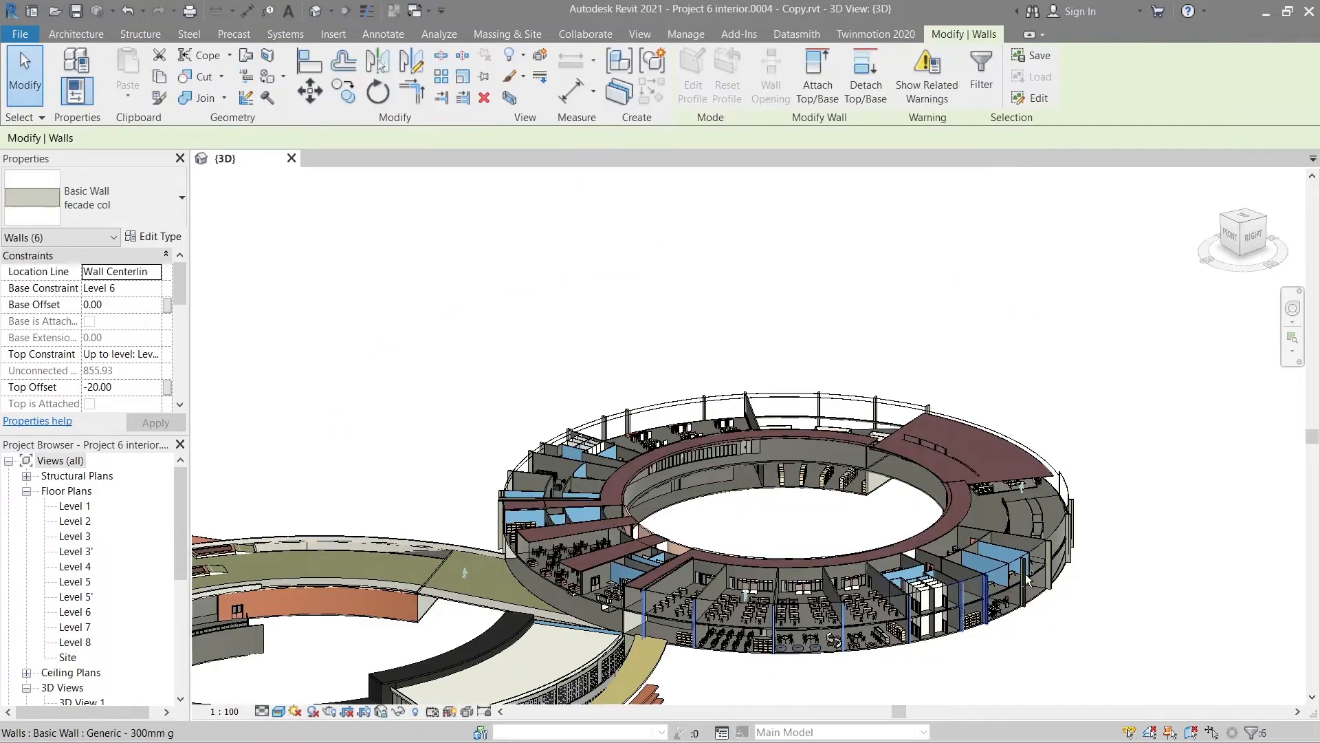
ctrl+click(633, 422)
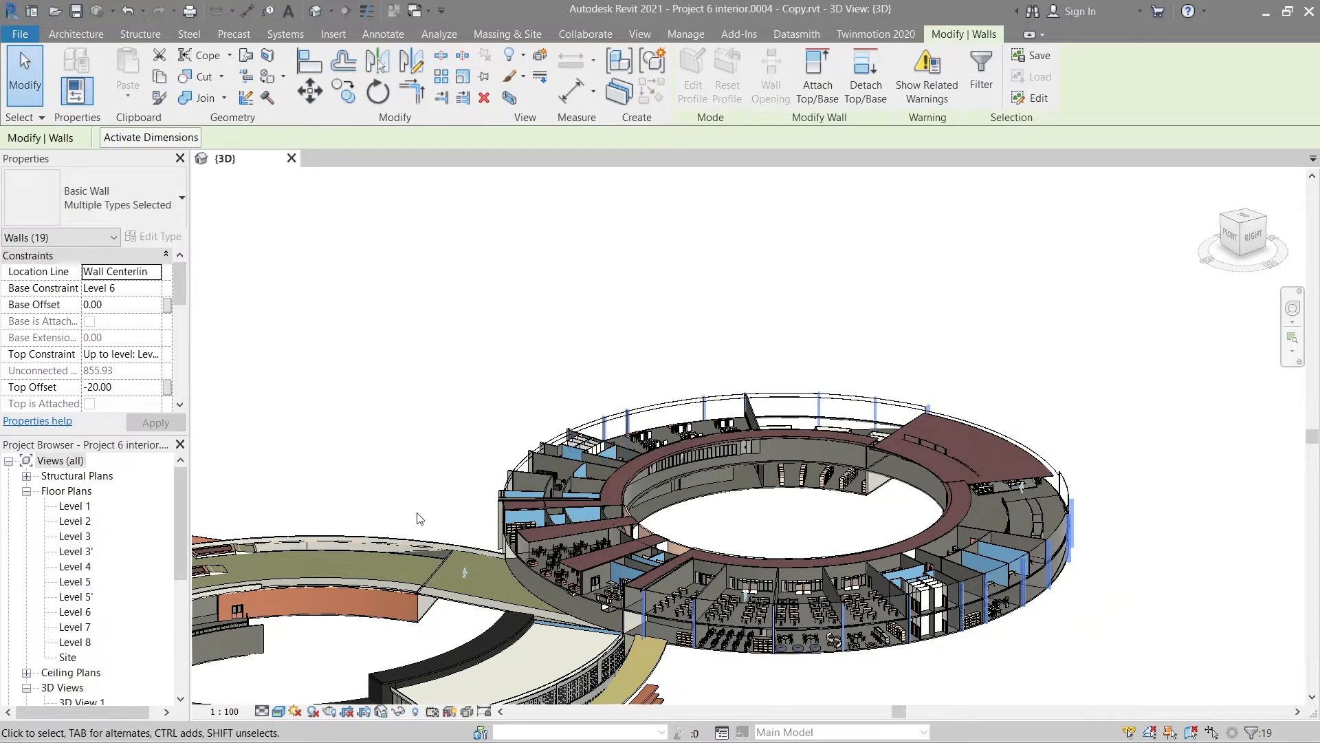
scroll(586, 420, up, 2)
key(Escape)
- Switch to the right side view and select all upper-floor elements of the ring building with a selection window
click(1249, 238)
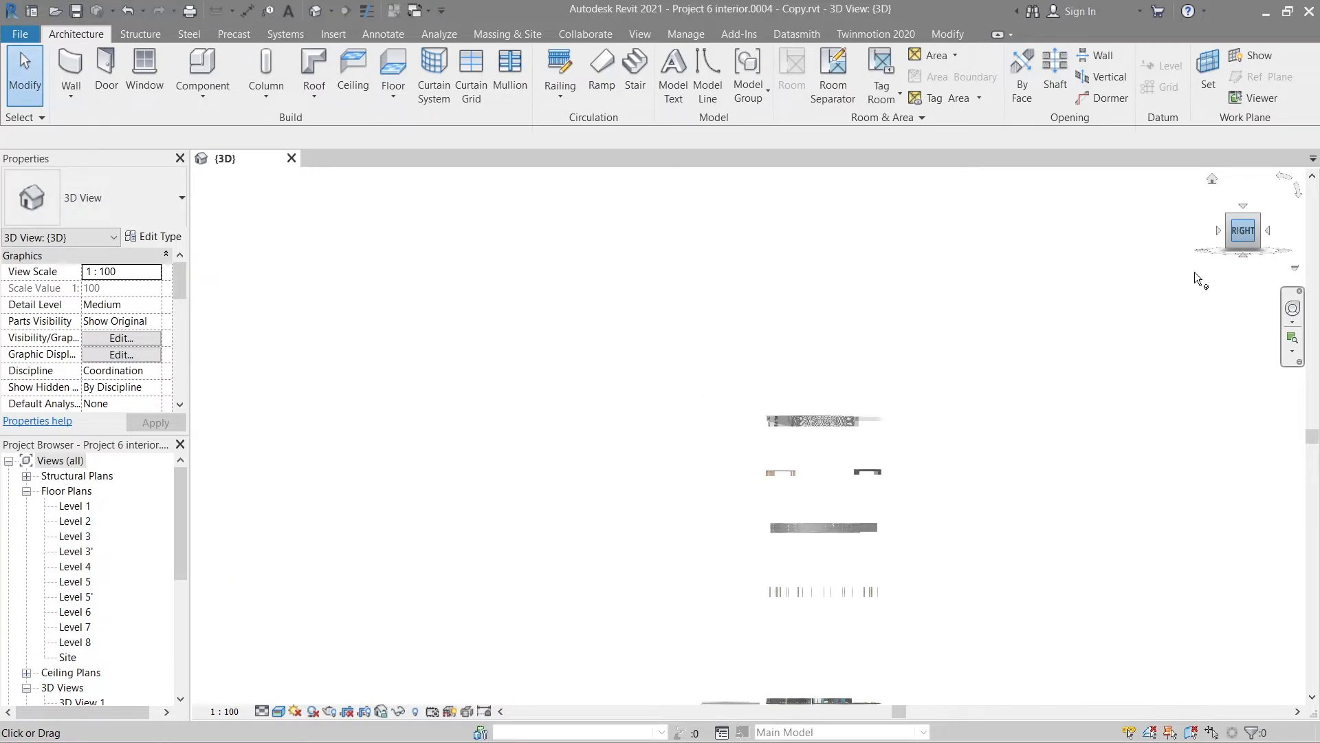
drag(1203, 482, 1062, 581)
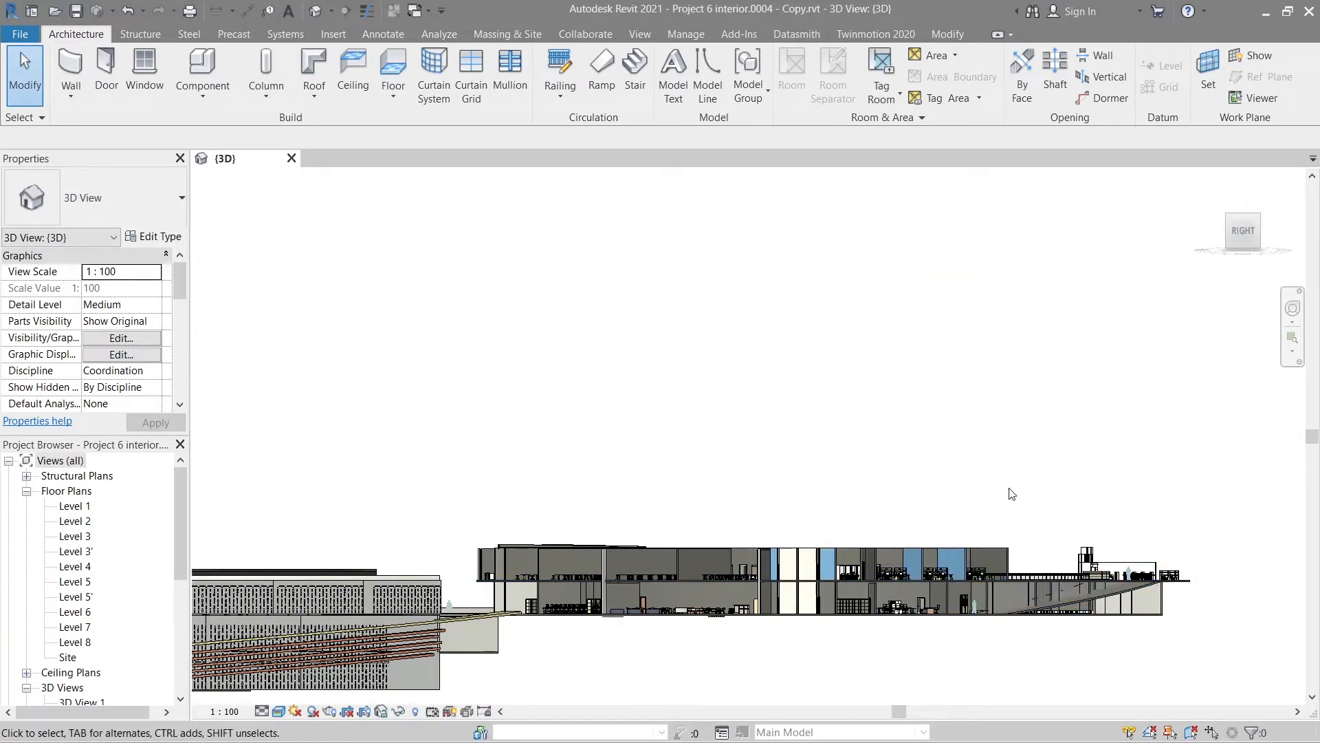
drag(443, 475, 1208, 593)
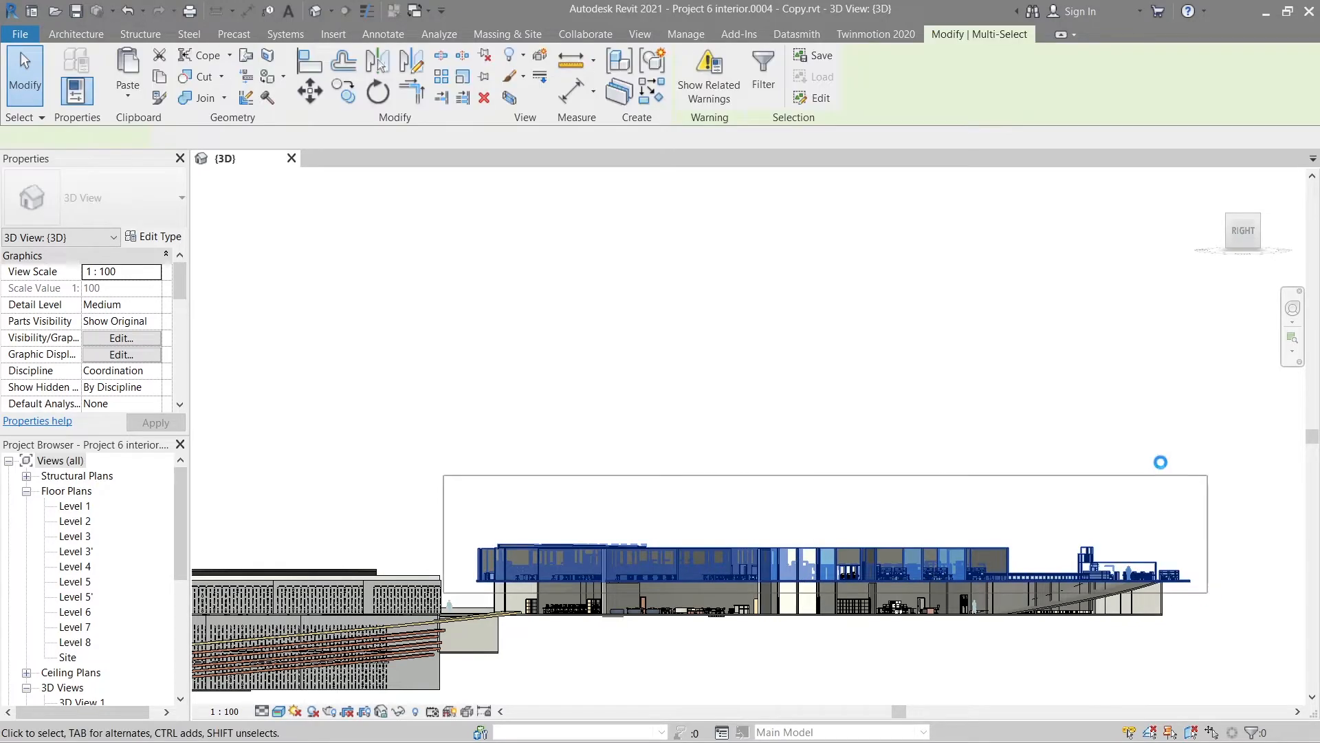
- Return to an angled 3D view, create a displacement set from the ring's upper floor and raise it above the lower floor
click(1229, 224)
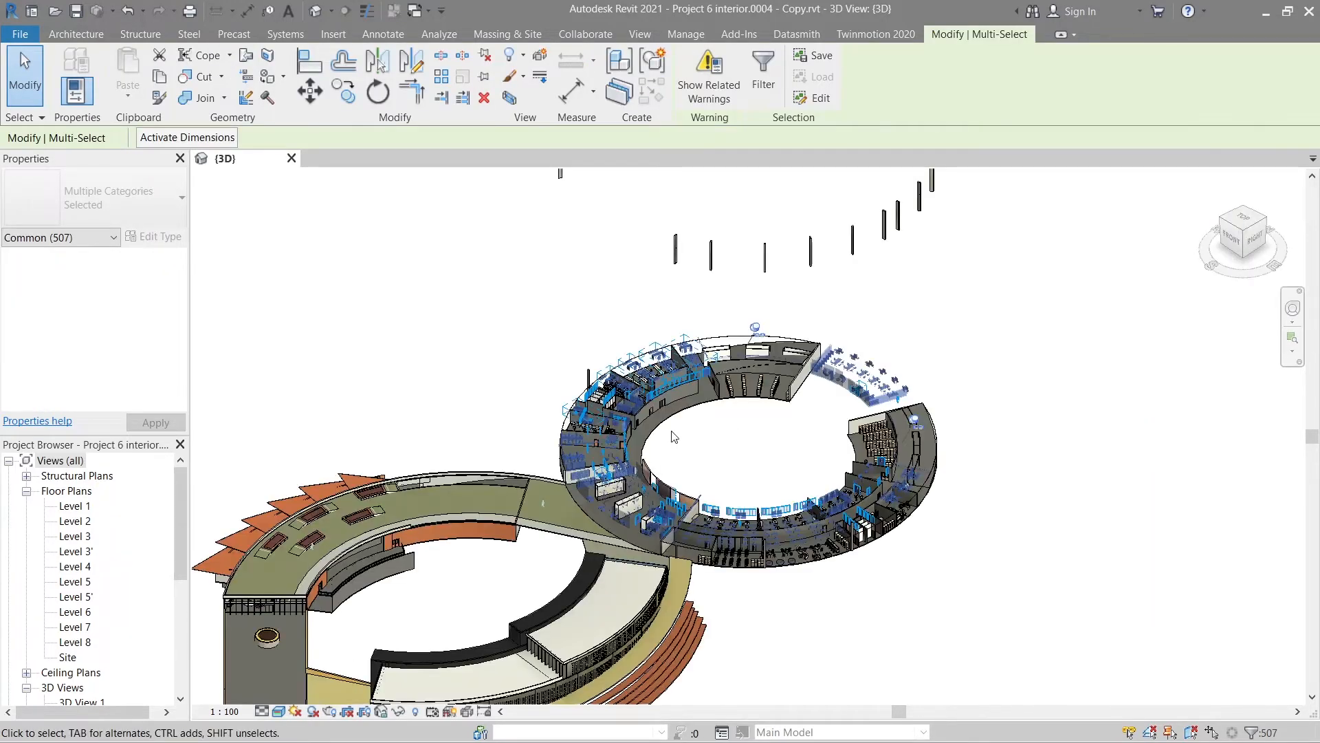
click(540, 61)
shift+middle_drag(934, 589, 933, 503)
scroll(826, 580, down, 3)
drag(788, 473, 788, 396)
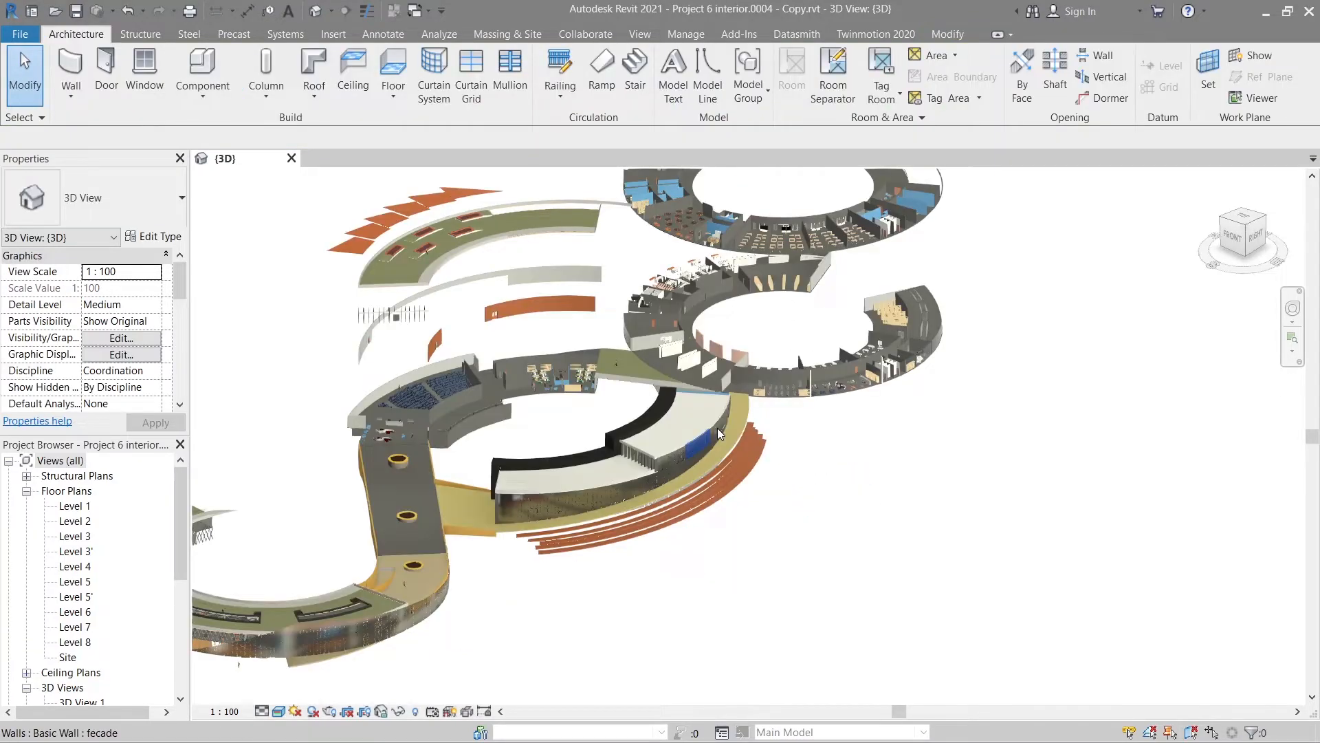
- Select all fecade walls along the outer curve of the auditorium building above the terraced steps
scroll(716, 428, up, 4)
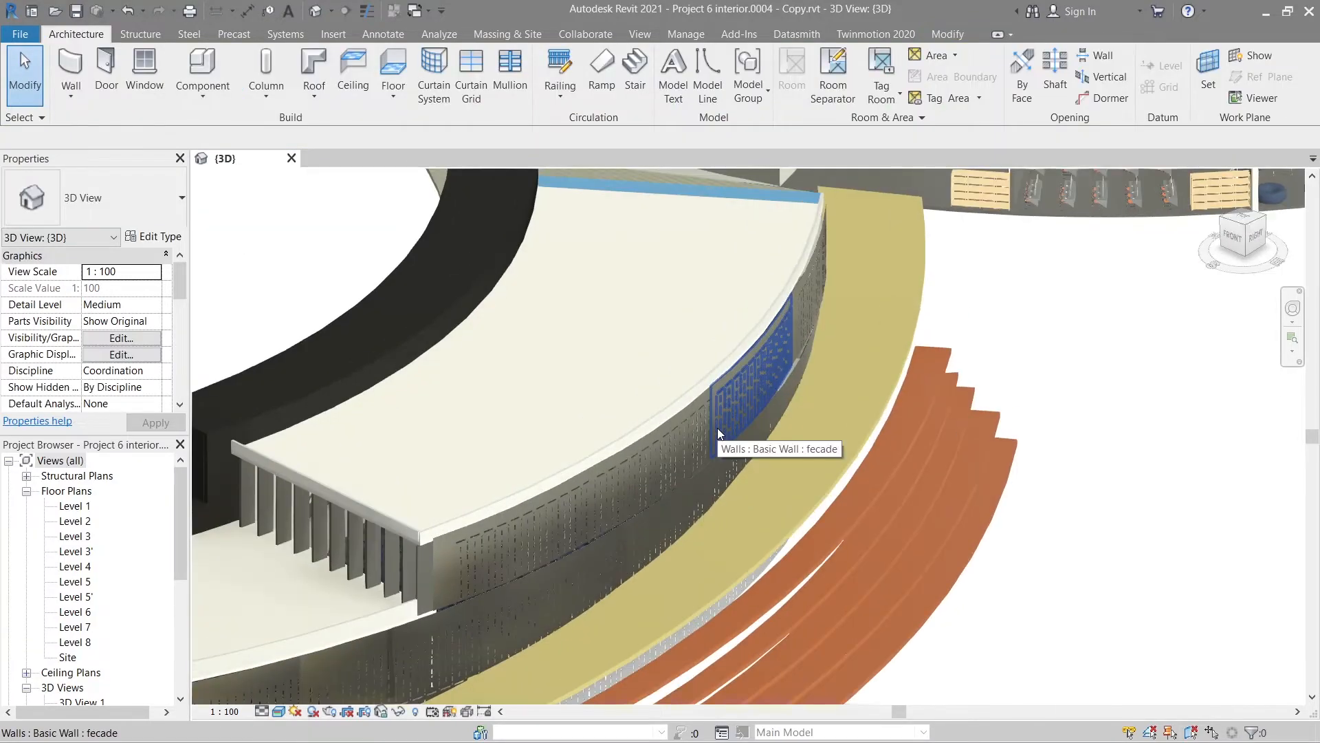
click(717, 427)
scroll(717, 440, down, 2)
ctrl+click(679, 456)
ctrl+click(770, 356)
ctrl+click(746, 447)
scroll(746, 447, down, 3)
ctrl+click(705, 505)
ctrl+click(636, 537)
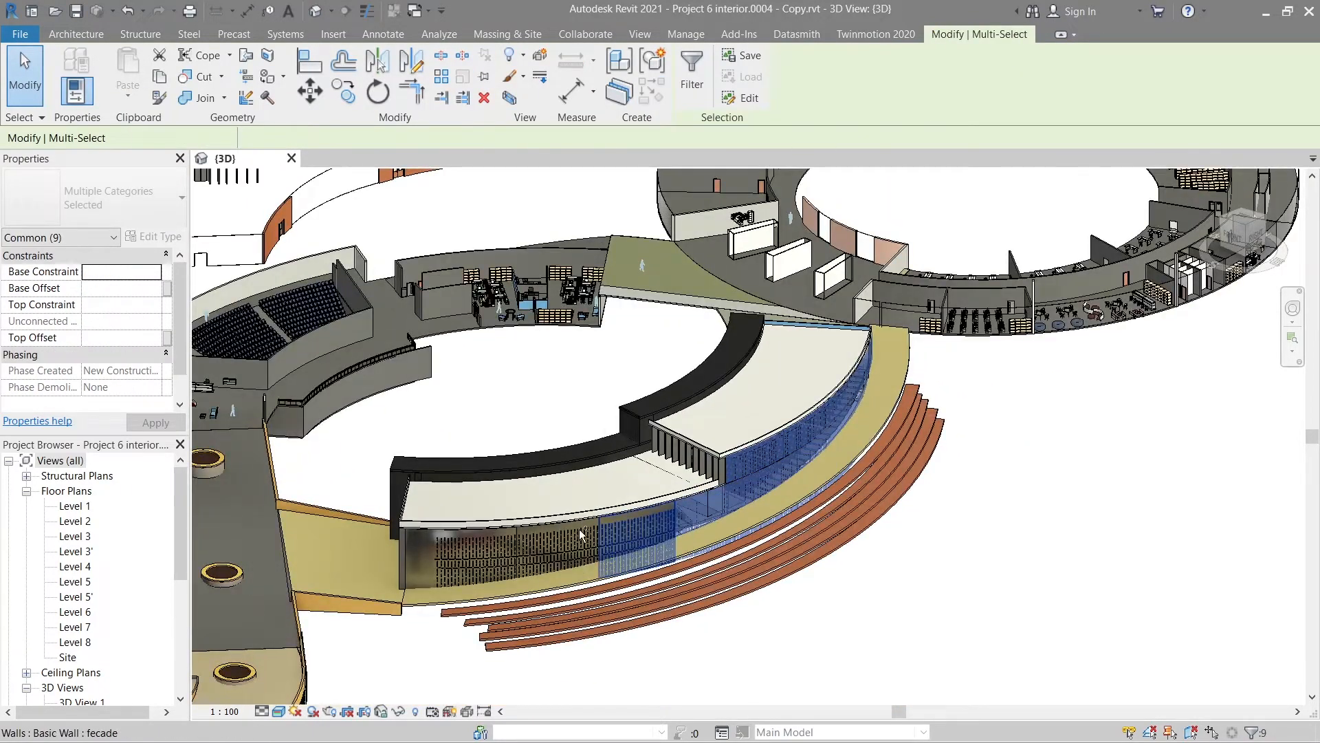
ctrl+click(581, 534)
scroll(581, 534, down, 3)
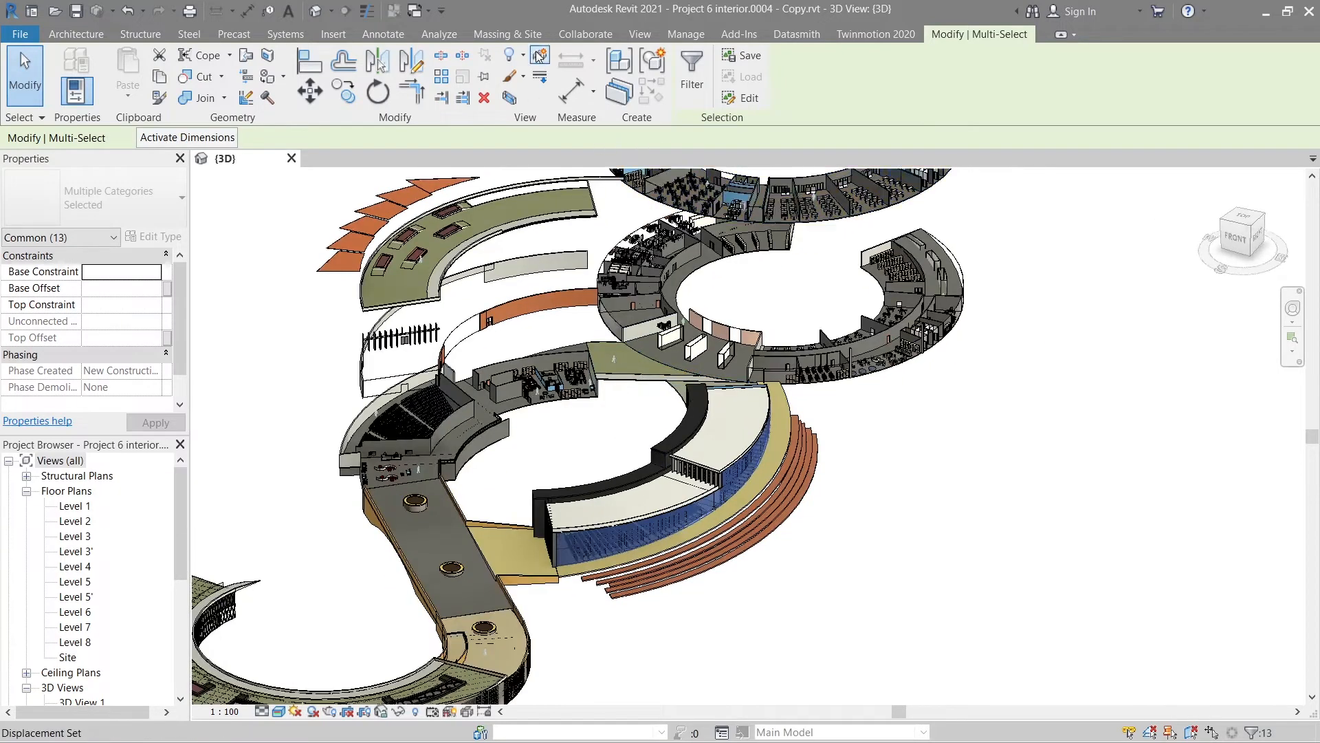
- Create a displacement set from the auditorium's outer facade walls and move it outward past the steps along the X axis
click(539, 55)
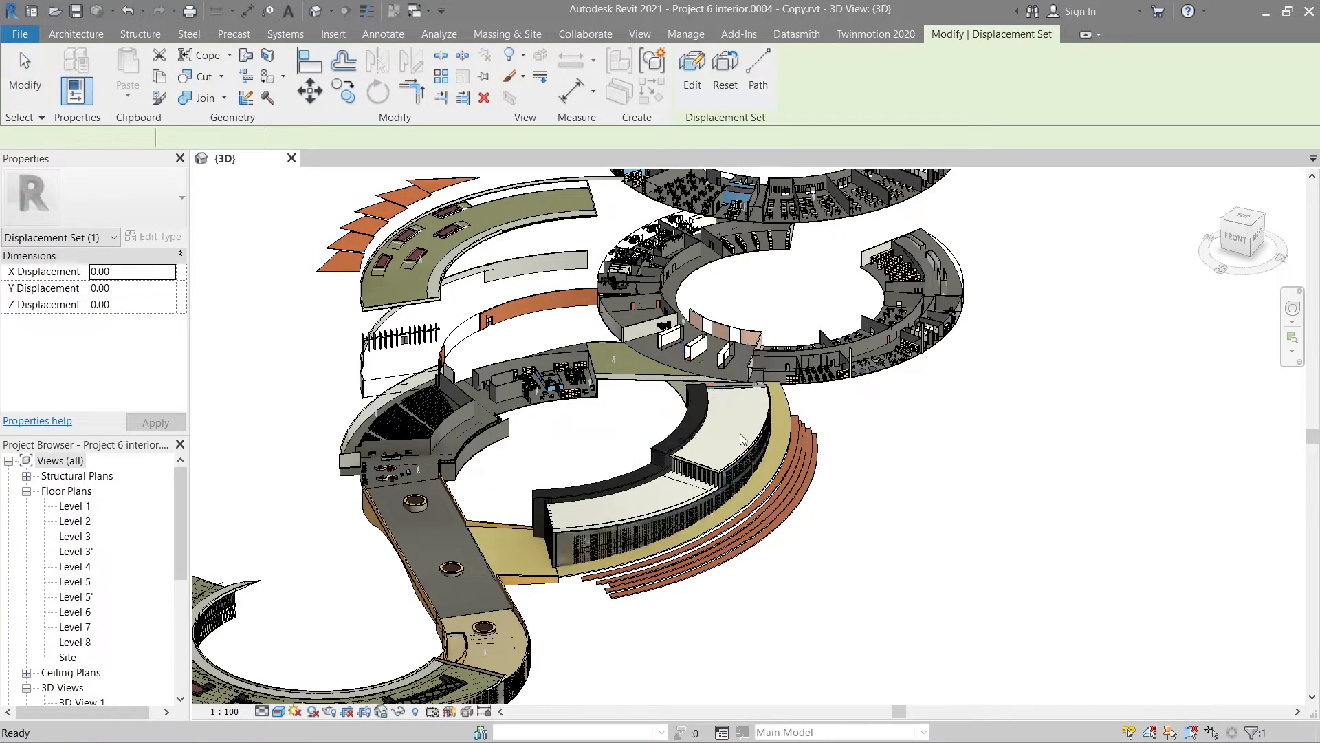
scroll(743, 440, down, 2)
drag(729, 483, 1008, 548)
key(Escape)
- Select the row of fecade A 4 wall fins beneath the open end of the auditorium's lower roof
scroll(563, 518, up, 1)
scroll(563, 518, up, 4)
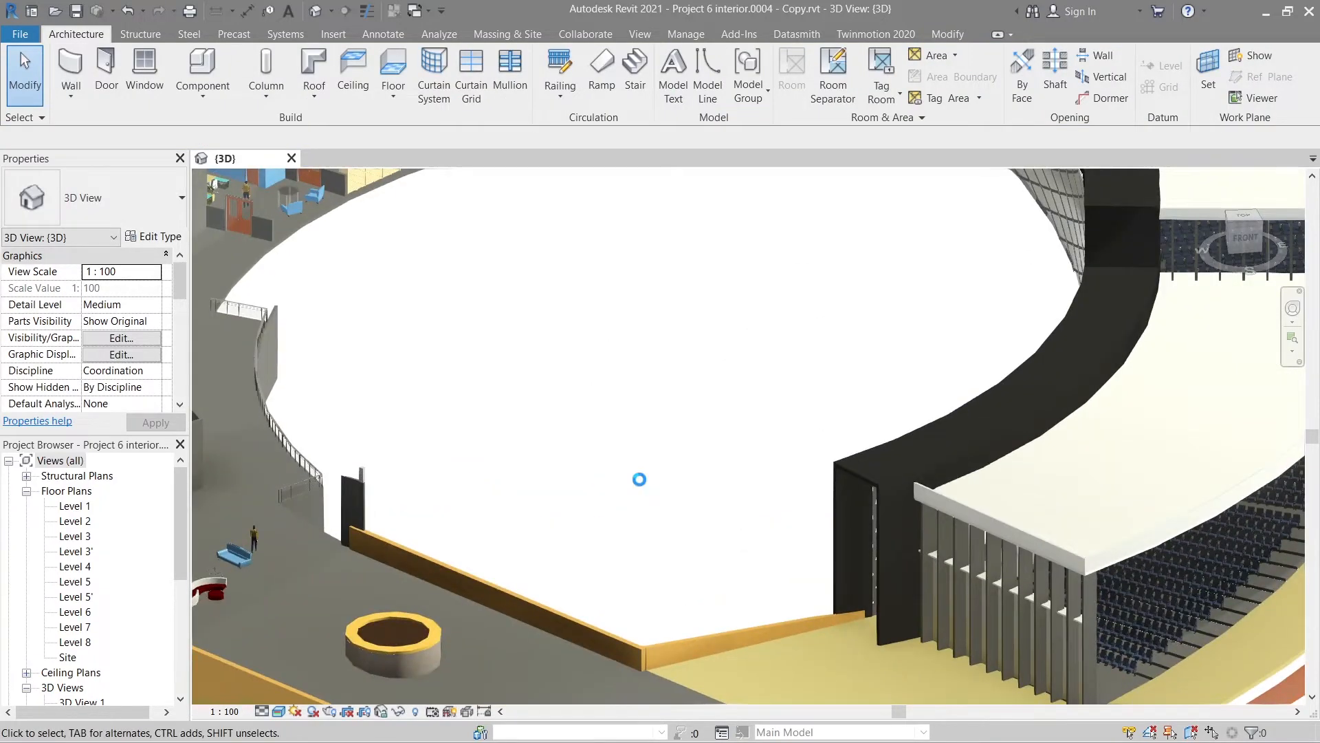
scroll(922, 555, down, 1)
scroll(924, 554, up, 3)
click(697, 498)
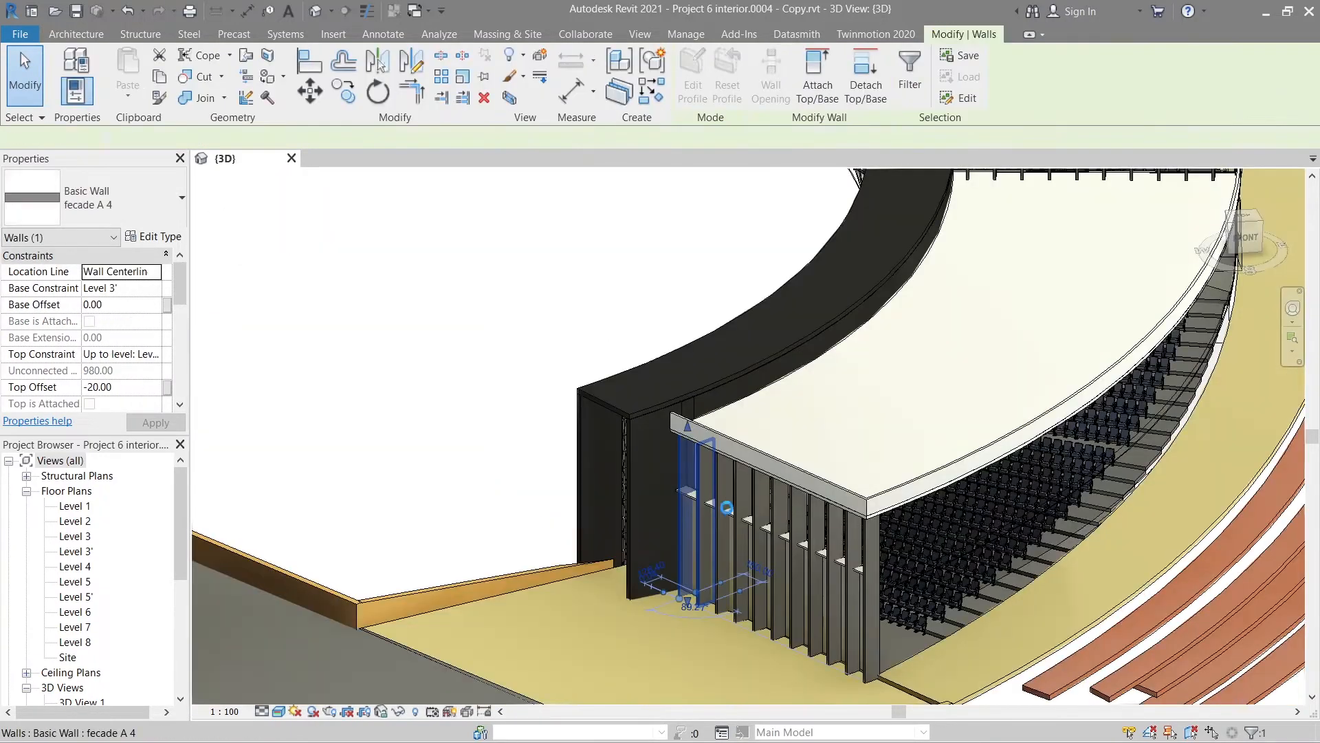
ctrl+click(717, 504)
ctrl+click(735, 510)
ctrl+click(754, 515)
ctrl+click(799, 530)
ctrl+click(817, 535)
ctrl+click(835, 541)
ctrl+click(853, 548)
ctrl+click(871, 554)
- Add the Generic - 150mm rr roof edge walls, the roofs and the fins under the upper roof's end to the selection
scroll(1100, 491, up, 2)
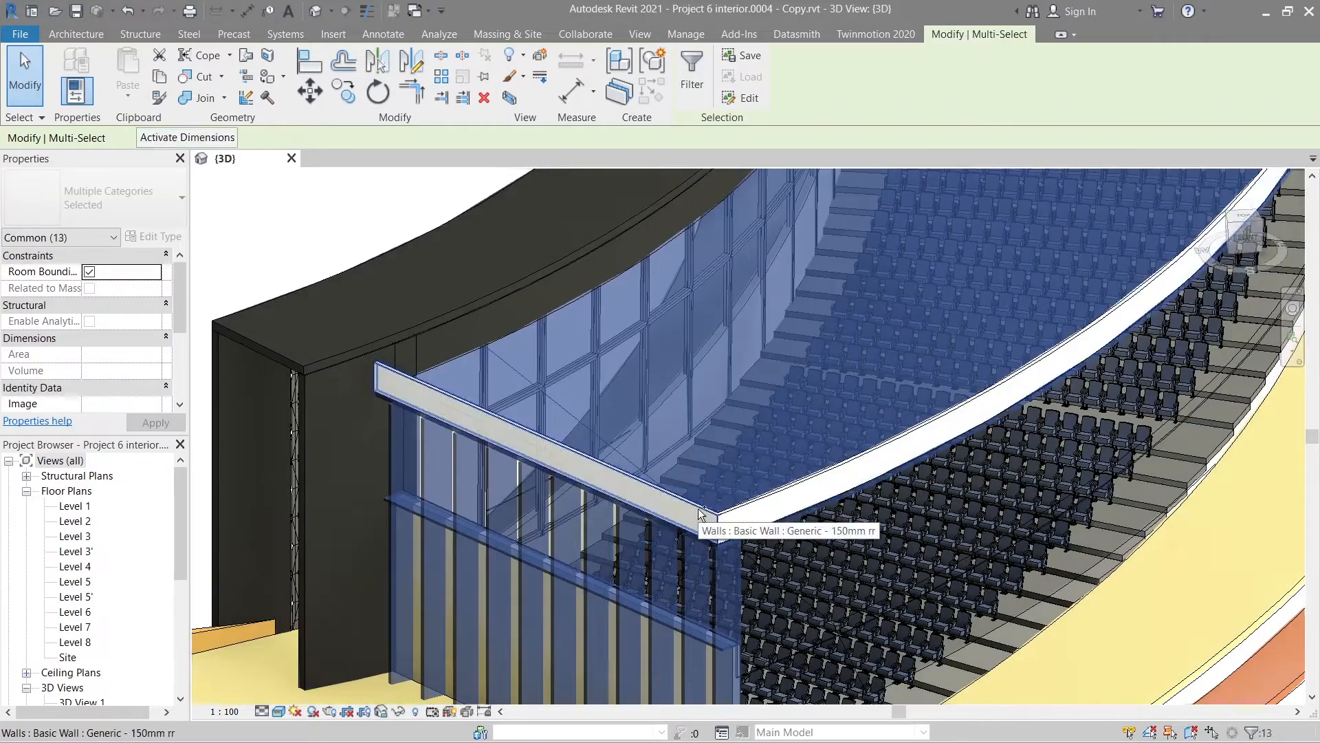
ctrl+click(707, 516)
scroll(594, 540, down, 3)
ctrl+click(714, 497)
ctrl+click(735, 507)
ctrl+click(760, 516)
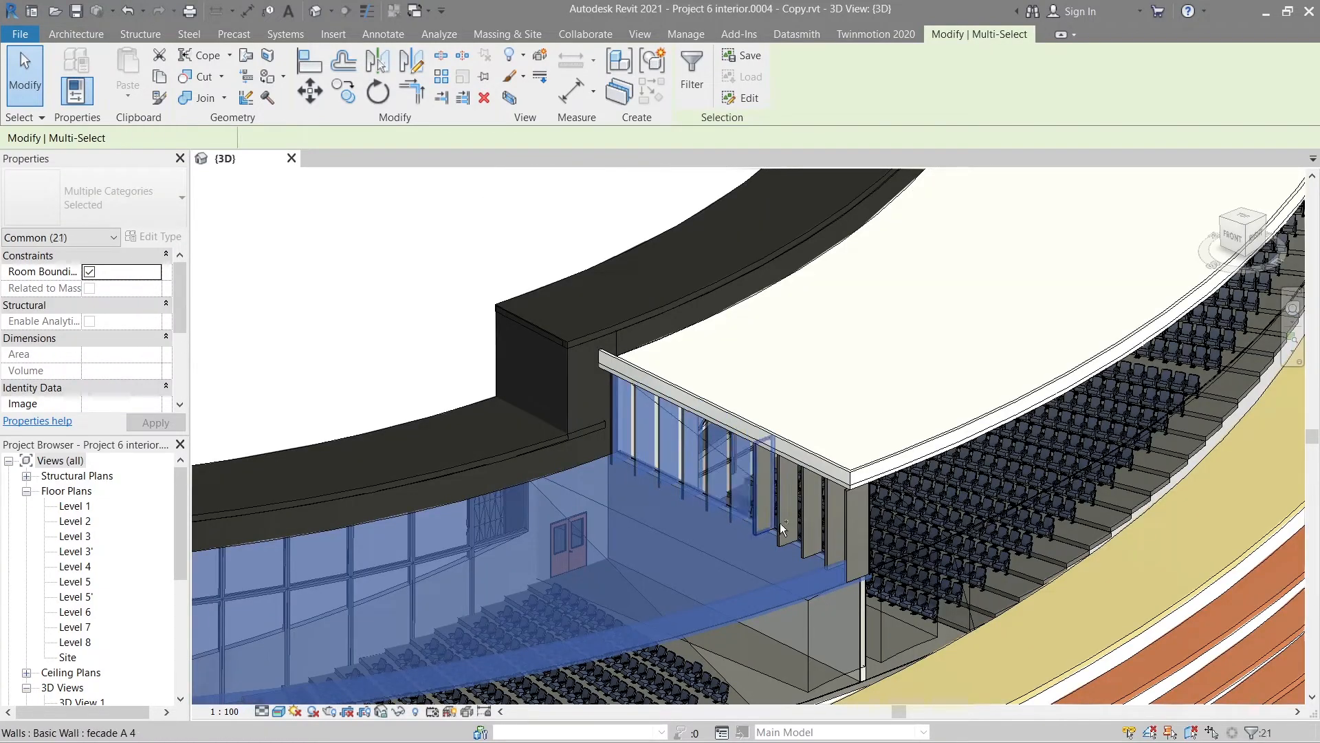
ctrl+click(783, 524)
ctrl+click(808, 534)
ctrl+click(832, 542)
scroll(856, 490, up, 4)
ctrl+click(844, 528)
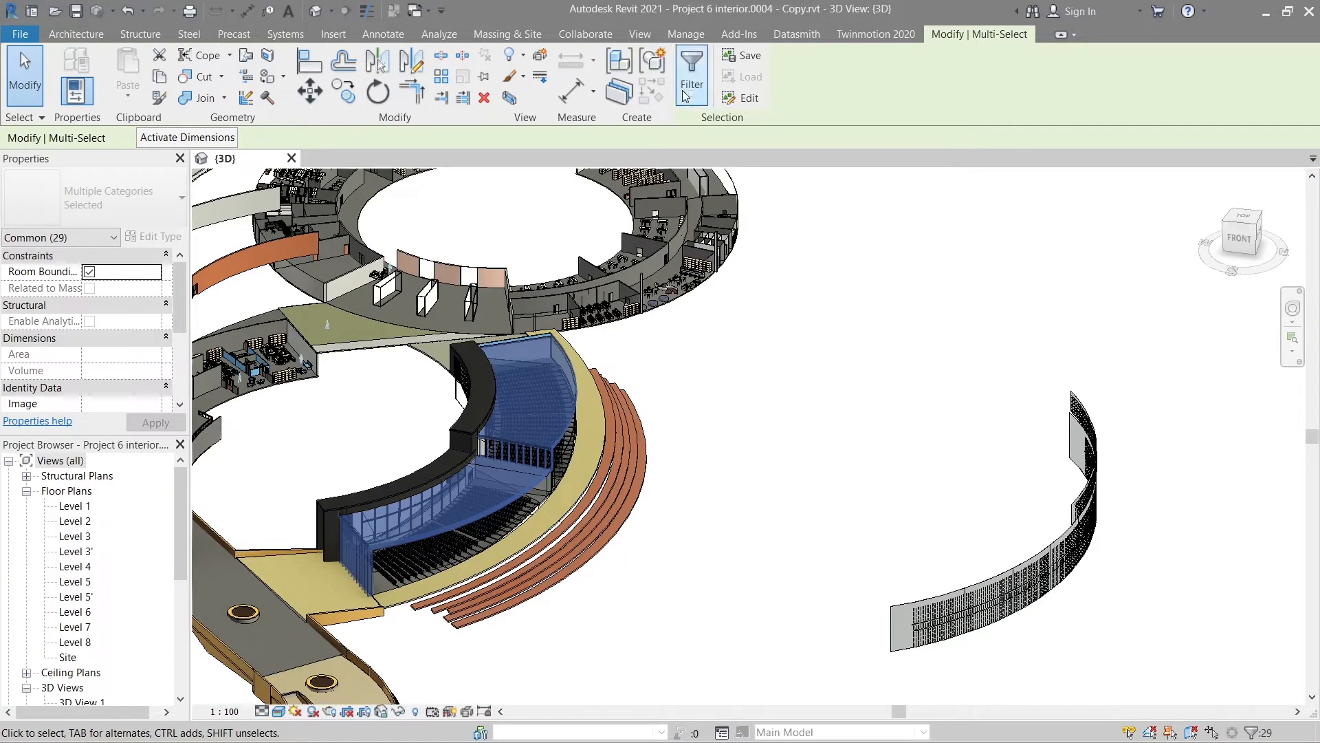
- Displace the auditorium's roofs with their fins outward along X, and move the exposed glazed walls outward as a separate set
click(538, 59)
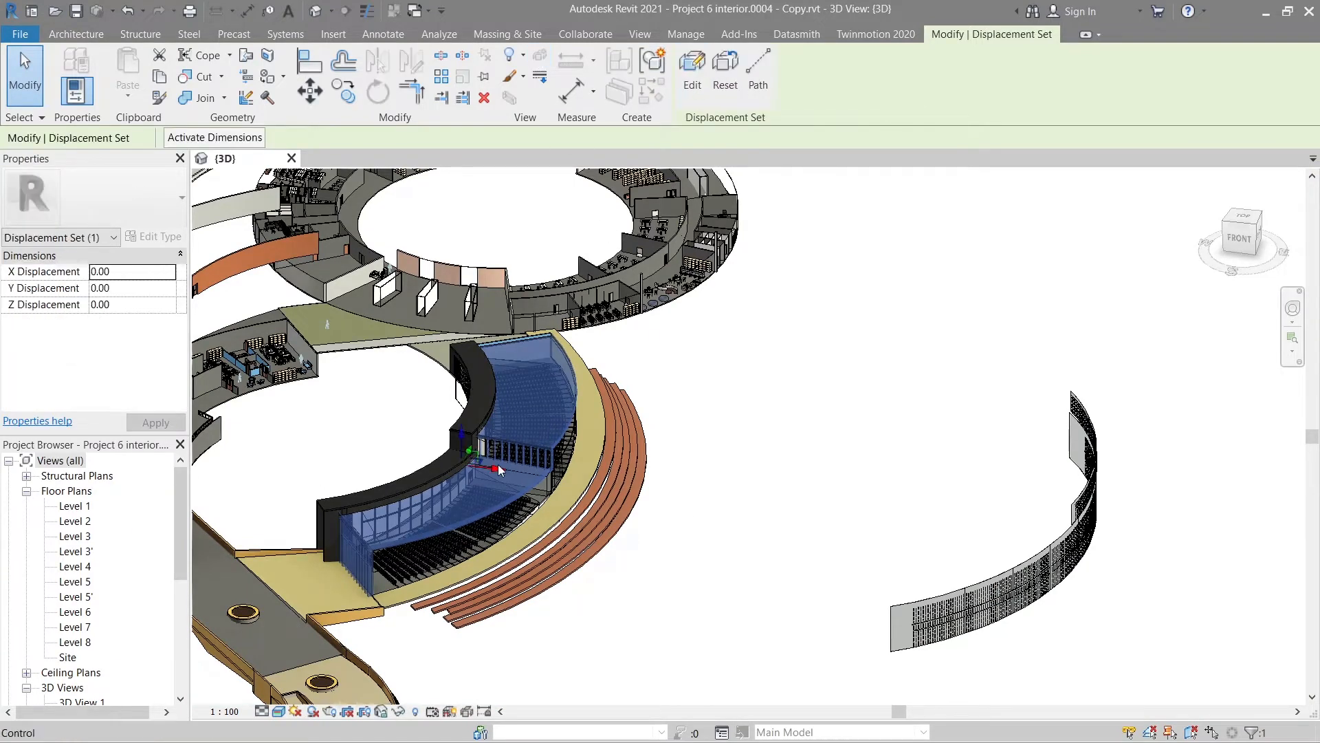
drag(515, 473, 930, 562)
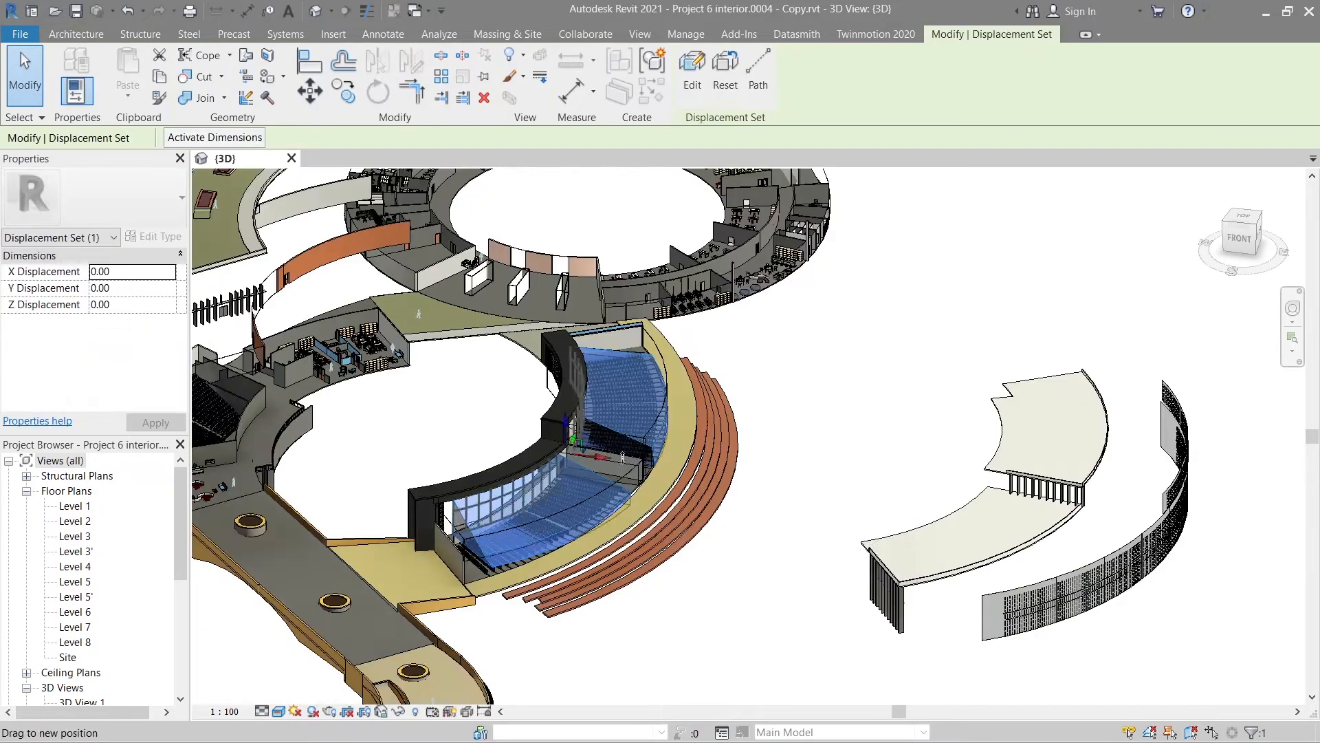
drag(915, 491, 947, 510)
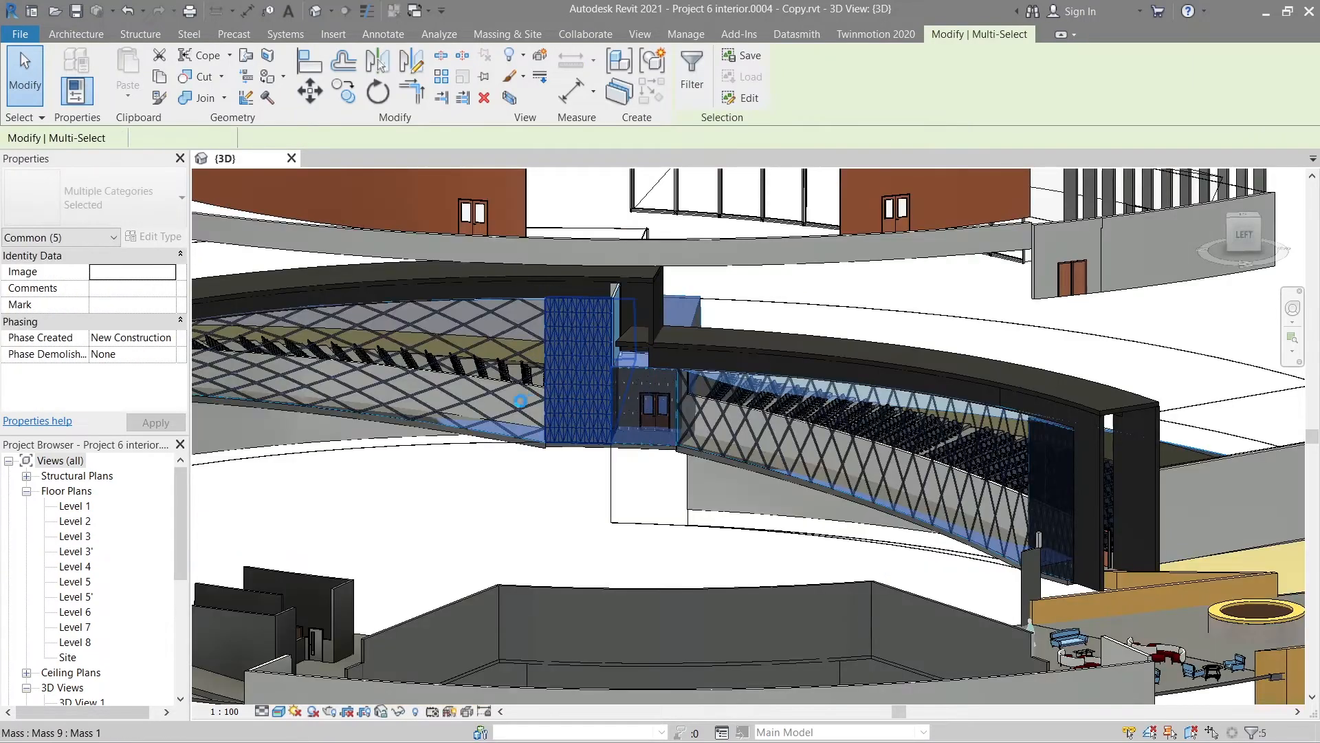
- Edit the displaced lattice facade set and remove the narrow panel at the middle of the curve from it
scroll(639, 481, down, 5)
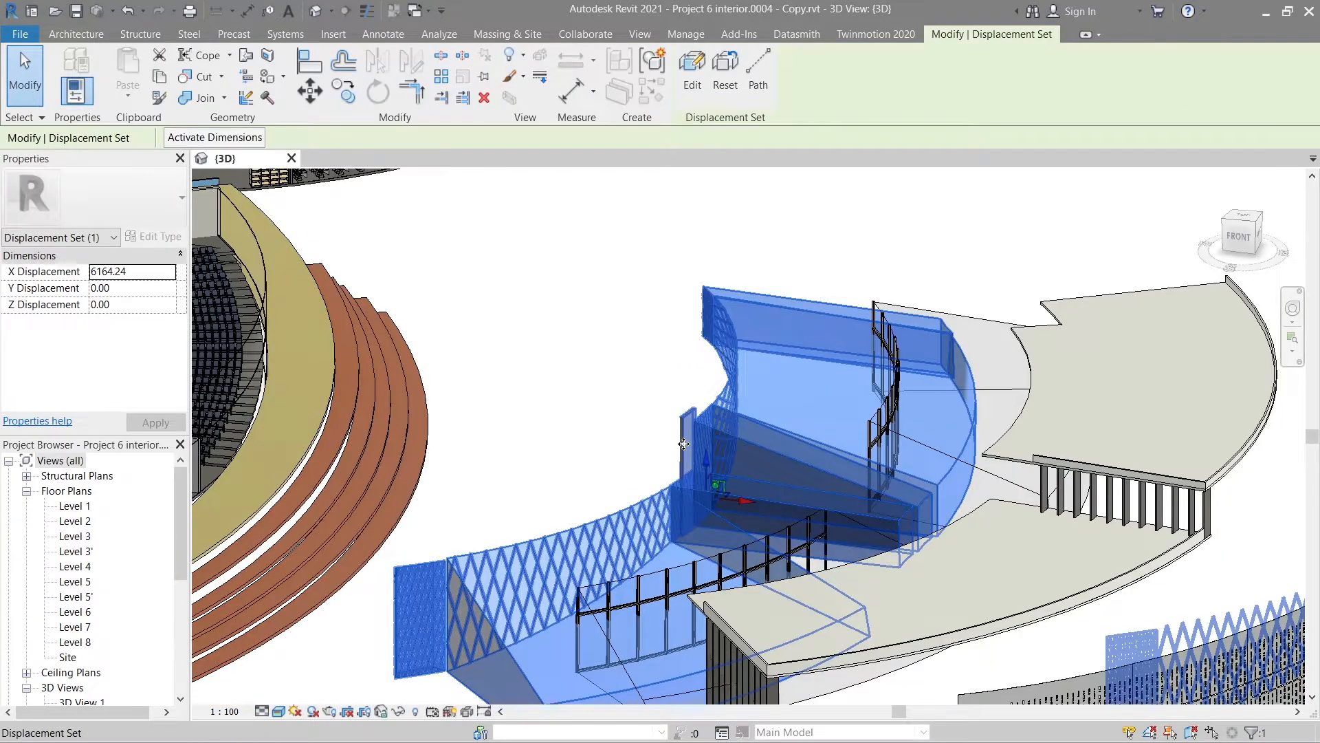
click(693, 77)
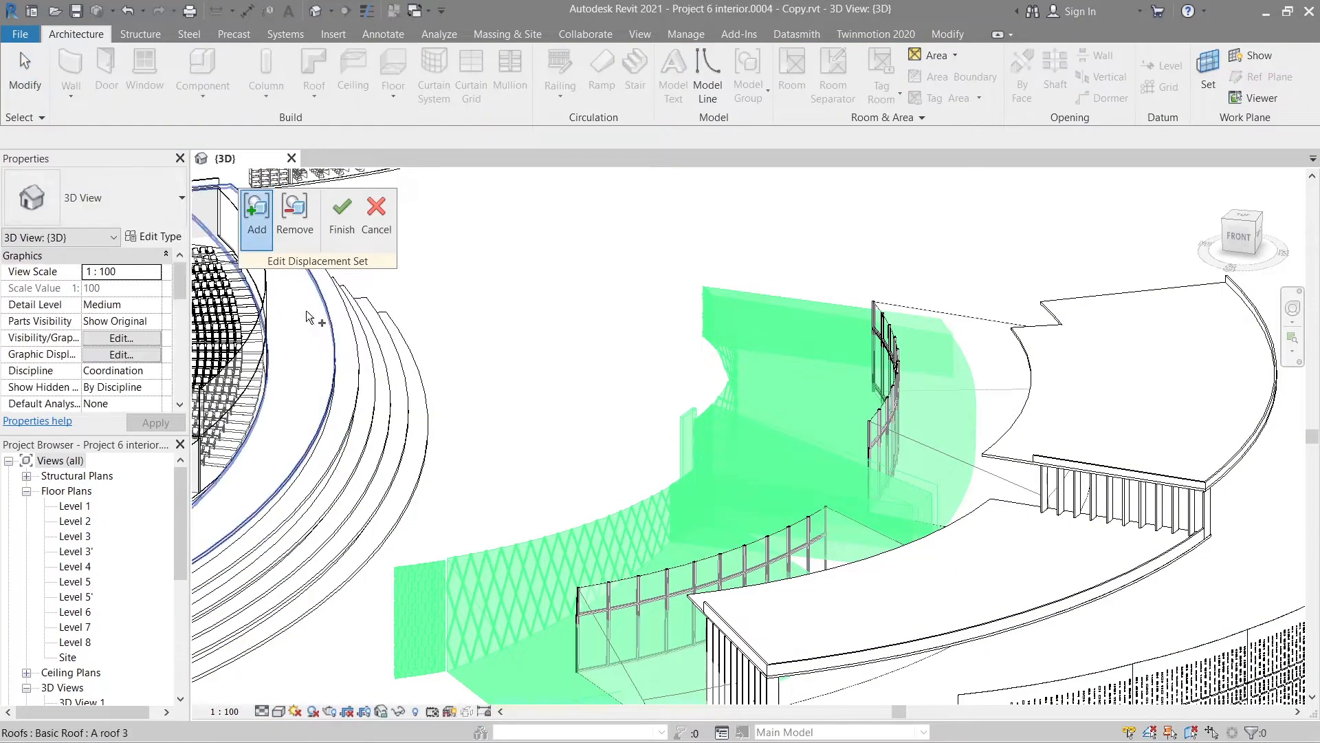
click(295, 234)
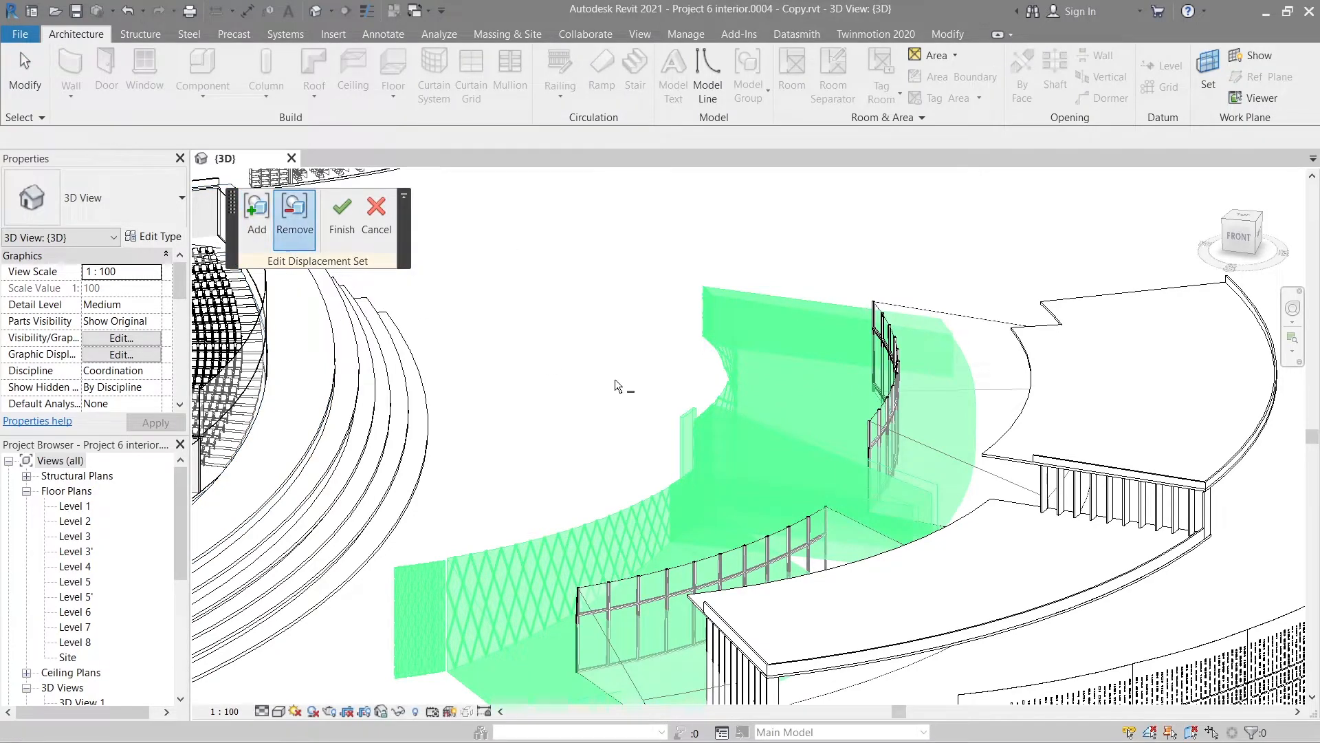
click(682, 427)
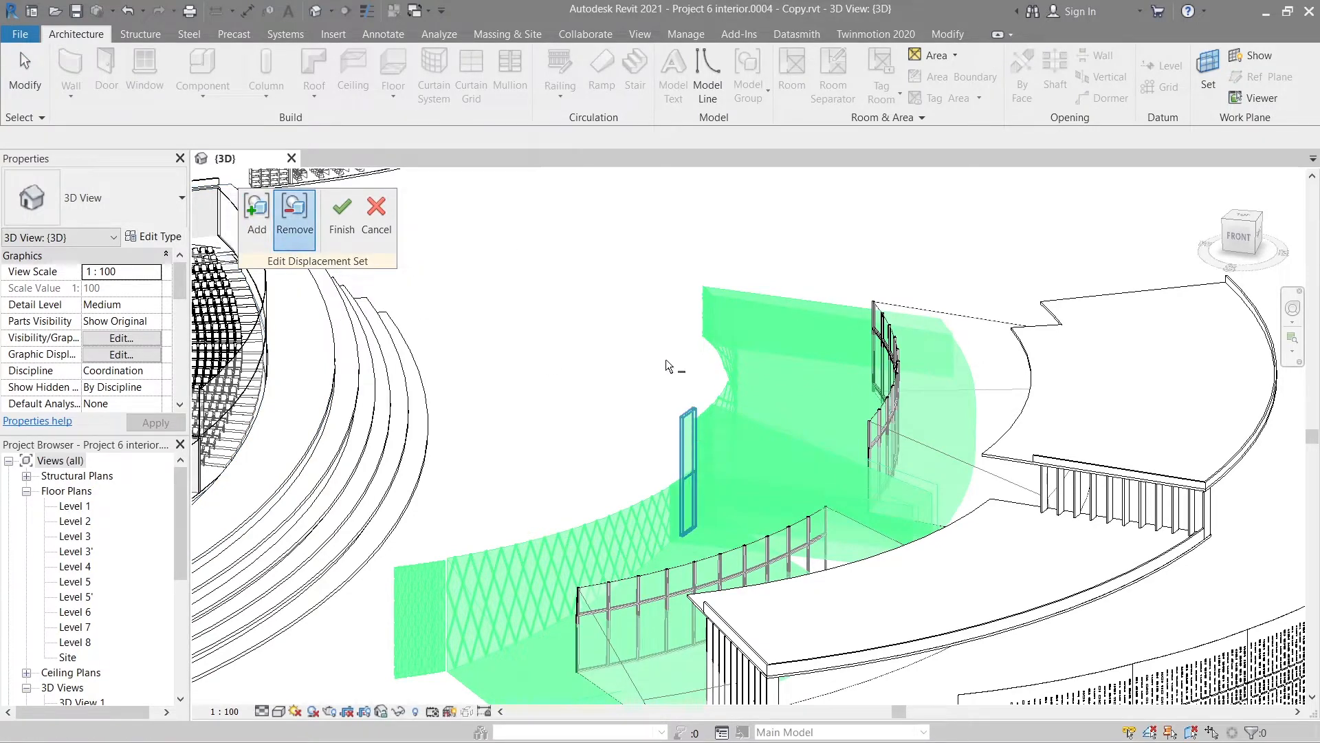
click(342, 219)
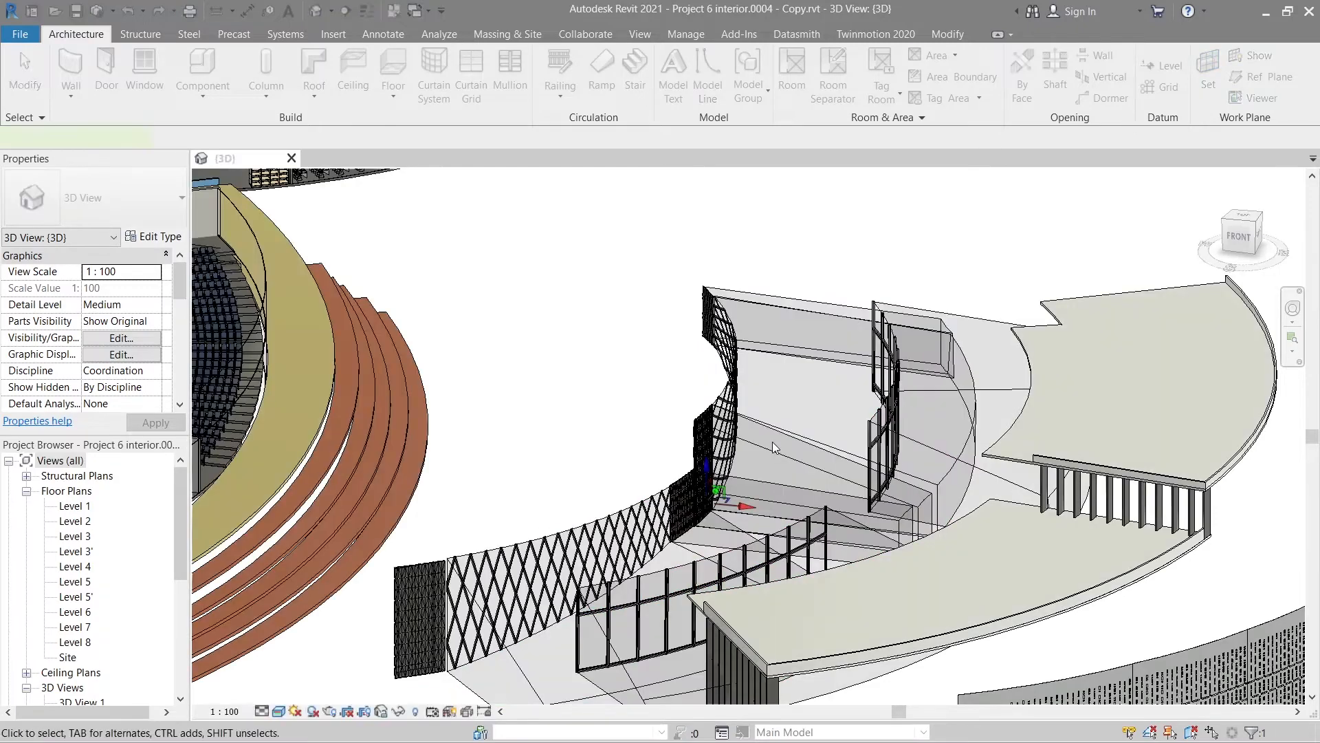
- Select all parts of the black curved frame along the auditorium's inner edge
ctrl+click(790, 507)
ctrl+click(740, 395)
ctrl+click(701, 310)
ctrl+click(743, 330)
ctrl+click(369, 238)
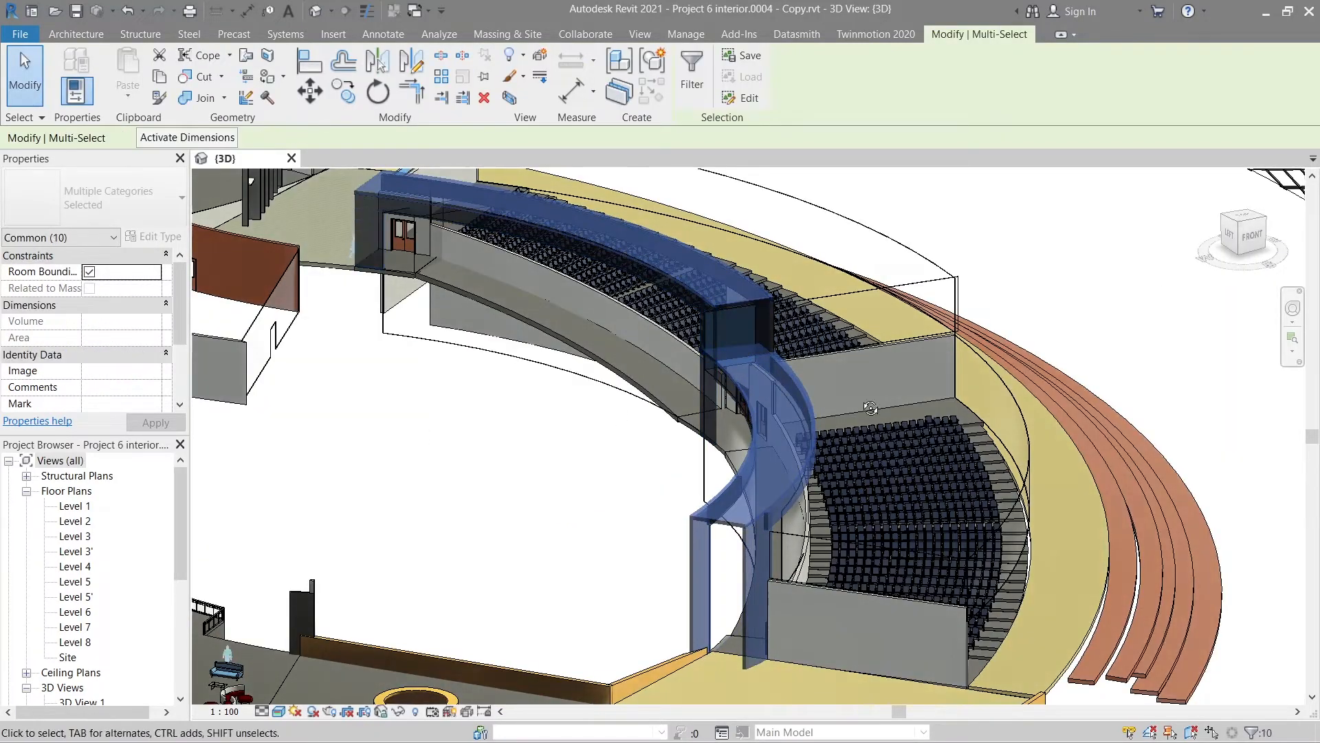
ctrl+click(550, 378)
- Create a displacement set from the black frame and move it outward to an X displacement of about 5615
click(540, 56)
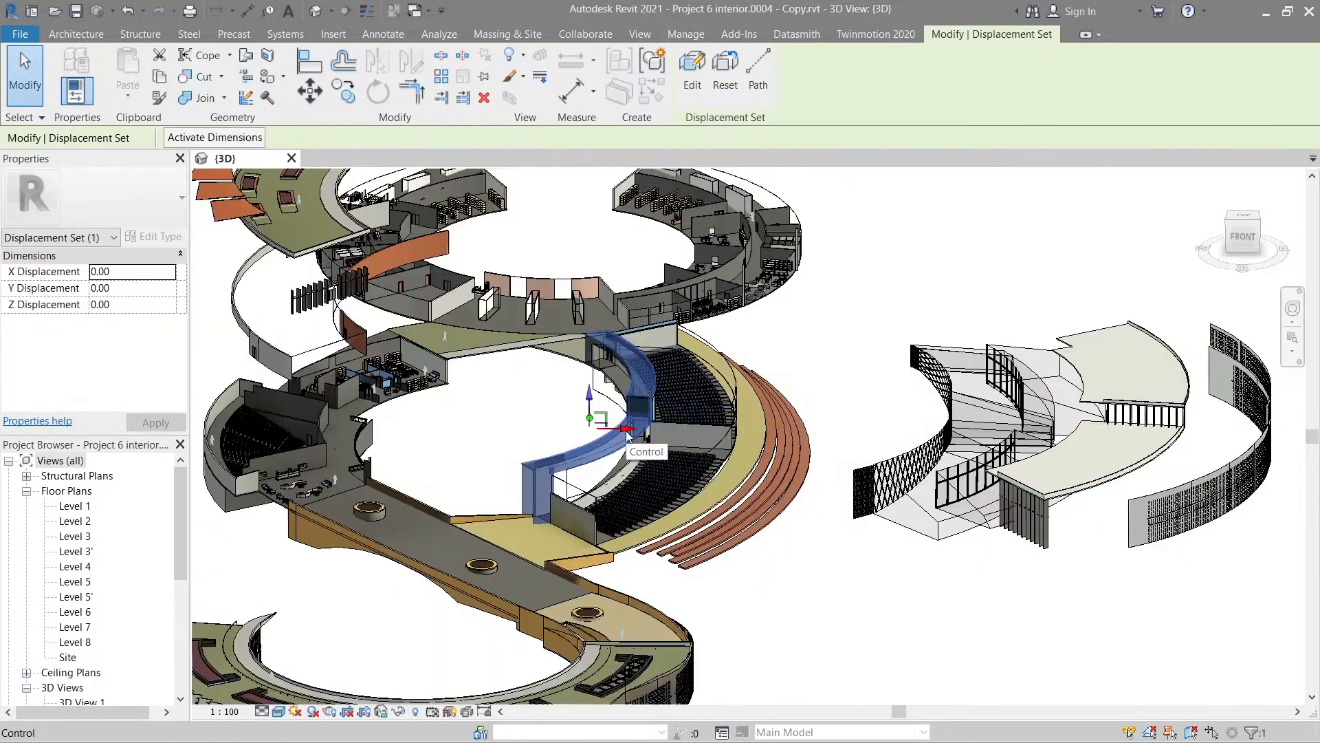
drag(627, 432, 919, 435)
scroll(802, 417, up, 2)
click(854, 378)
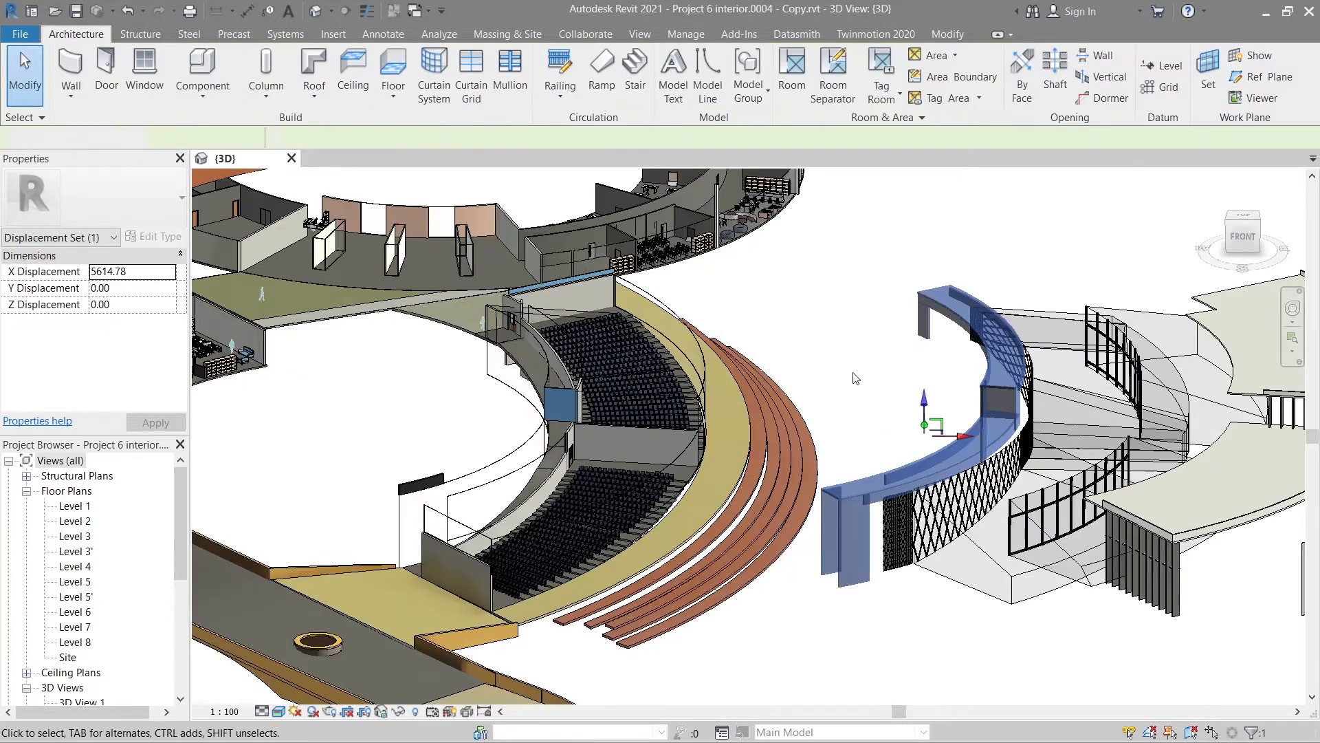
- Select the curved Generic - 300mm g wall and the other walls surrounding the auditorium seating
scroll(479, 467, up, 1)
click(505, 476)
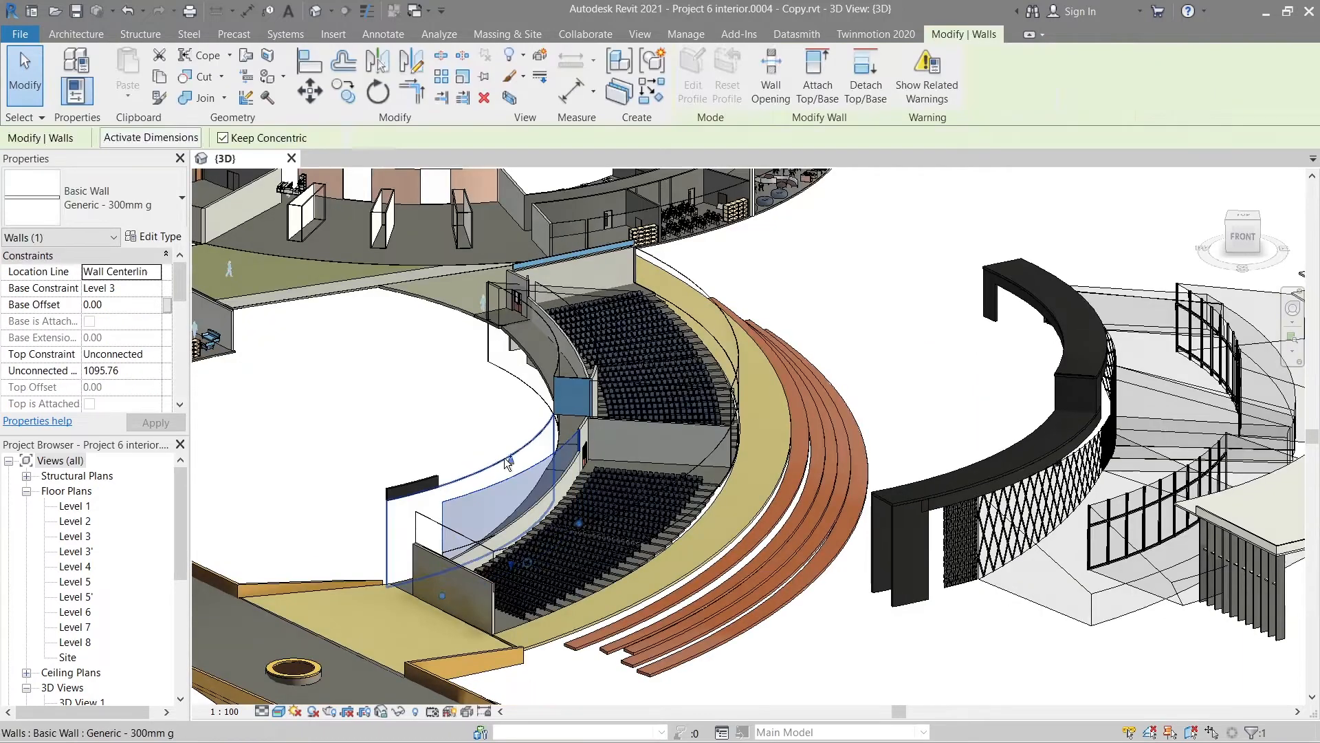
ctrl+click(485, 462)
ctrl+click(550, 303)
ctrl+click(726, 313)
ctrl+click(454, 529)
click(489, 447)
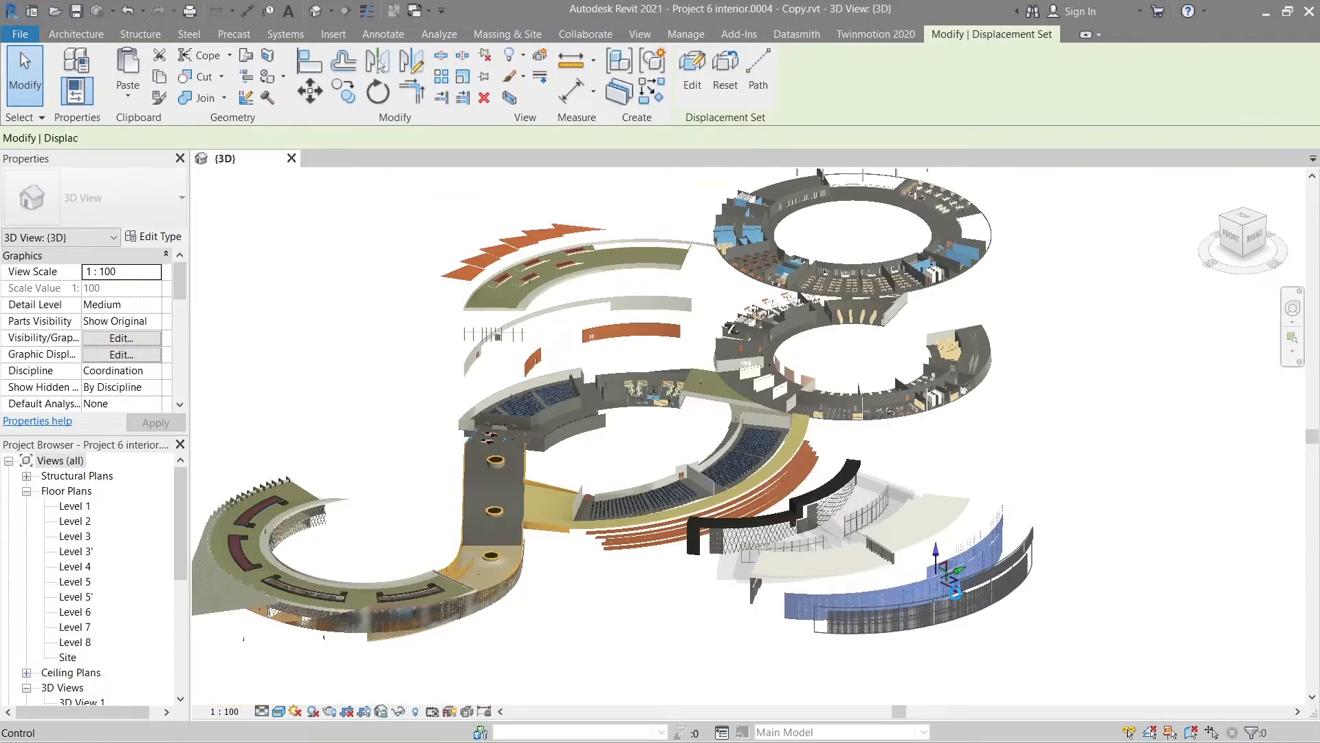
- Move the auditorium's outer facade set farther out, to an X displacement of about 11720
scroll(957, 595, down, 1)
scroll(957, 600, up, 2)
drag(954, 600, 978, 610)
click(1179, 533)
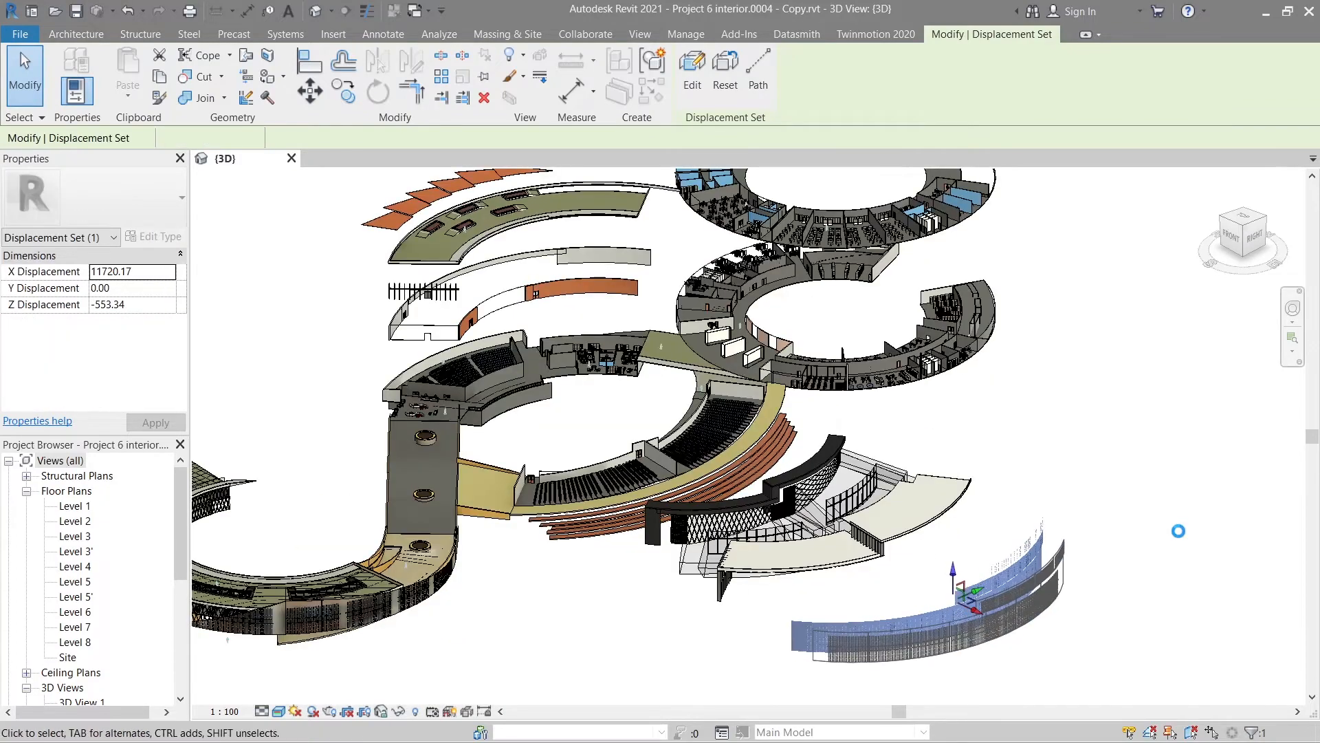
- Move the displaced auditorium roof set and the glazed wall set farther outward to widen the gaps between the layers
click(907, 551)
drag(868, 551, 944, 586)
click(1140, 509)
click(828, 485)
drag(822, 527, 870, 550)
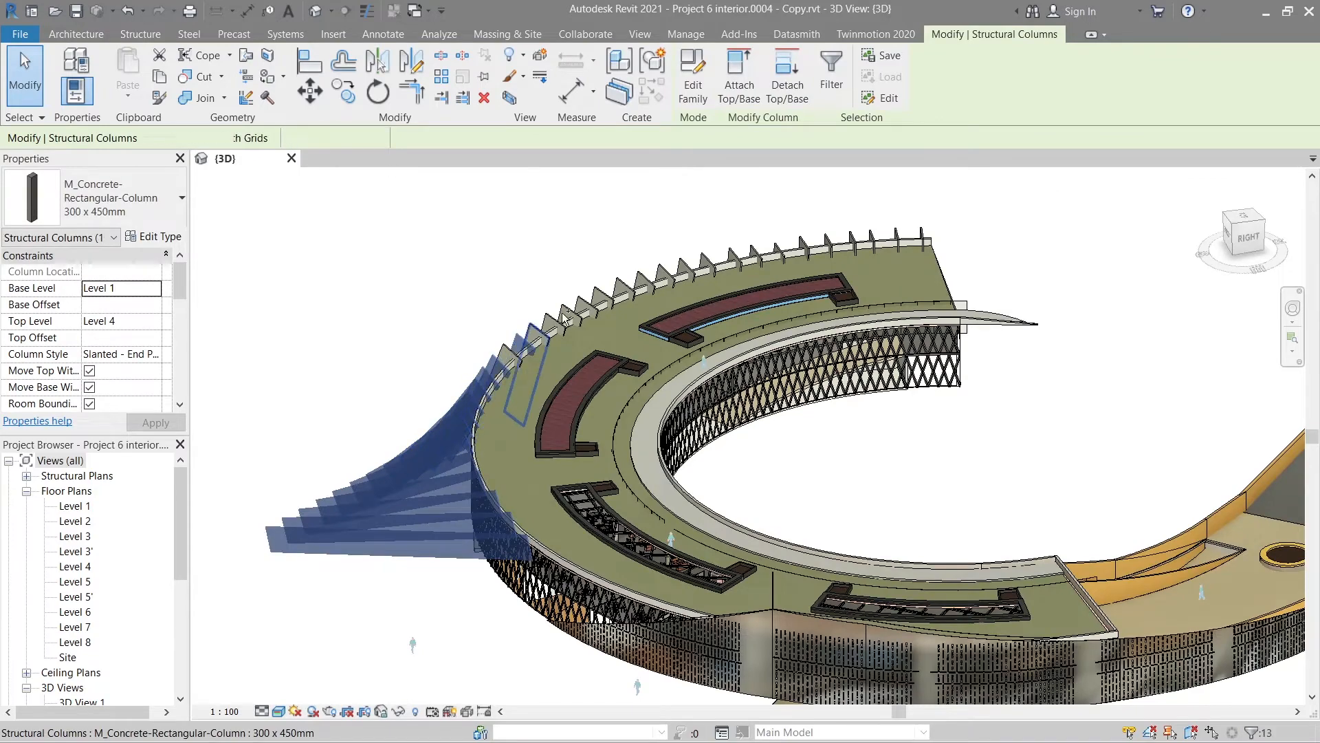
- Add the remaining 300 x 450mm slanted concrete columns around the outer edge of the C-shaped building to the selection
ctrl+click(581, 306)
ctrl+click(620, 287)
ctrl+click(685, 267)
ctrl+click(755, 253)
ctrl+click(828, 242)
ctrl+click(896, 238)
scroll(922, 237, down, 1)
- Add the C-shaped building's outer fecade walls to the selected columns and raise them as one set to a Z displacement of about 7007
ctrl+click(1108, 552)
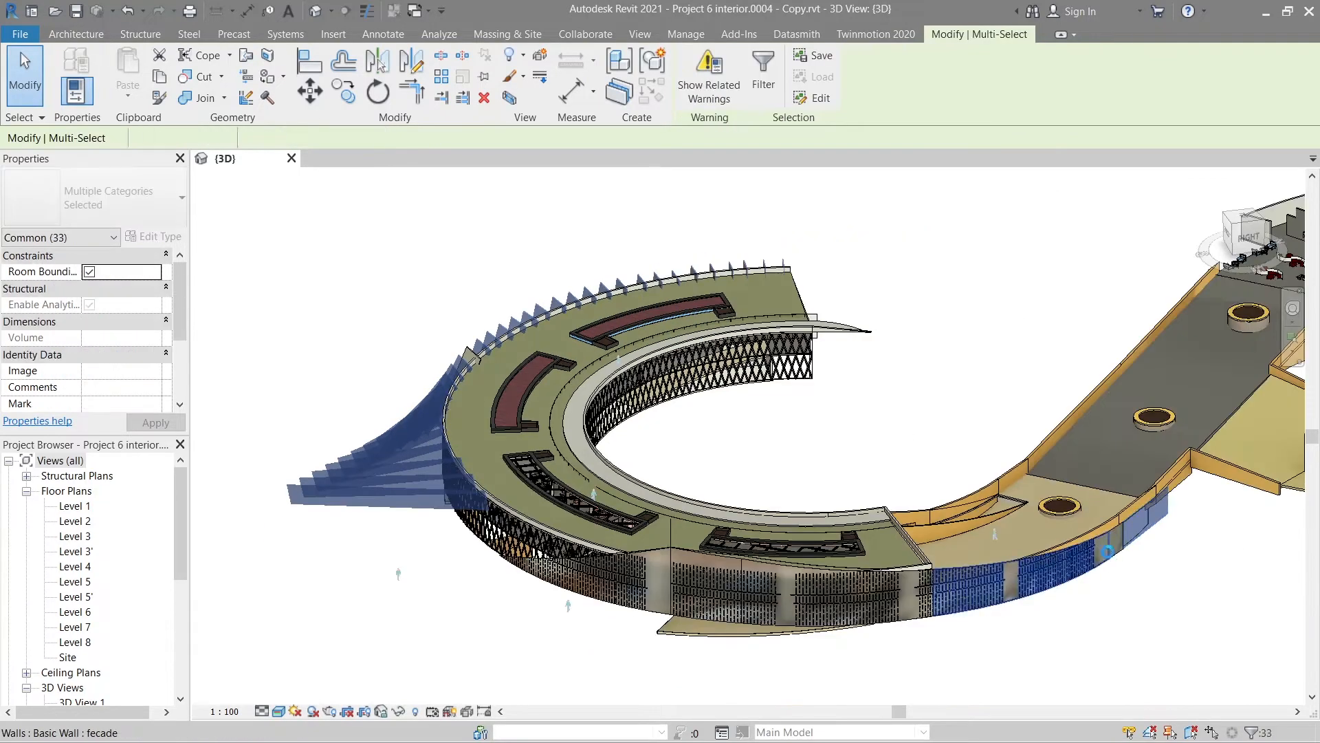
scroll(1112, 550, up, 4)
ctrl+click(1114, 592)
scroll(1115, 551, down, 2)
scroll(1142, 552, down, 2)
scroll(716, 598, up, 1)
ctrl+click(811, 600)
ctrl+click(711, 602)
ctrl+click(611, 614)
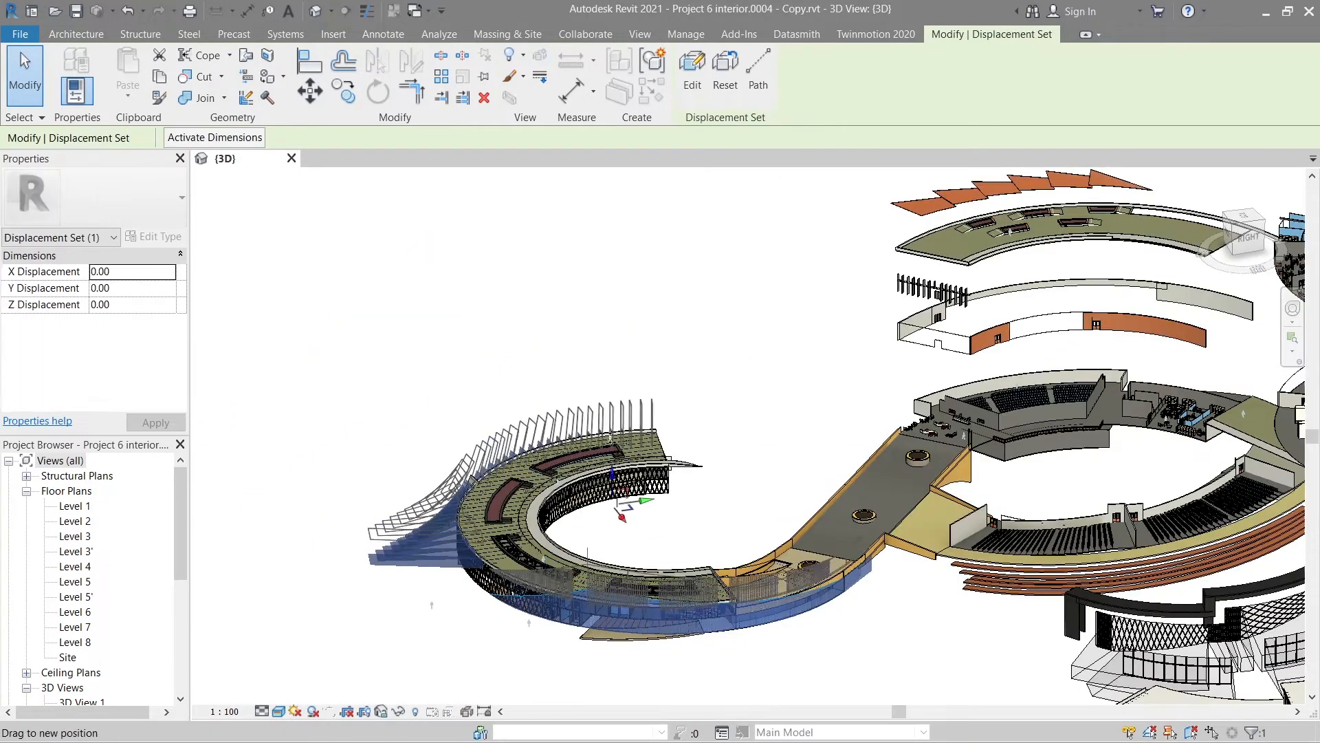
drag(614, 412, 614, 280)
key(Escape)
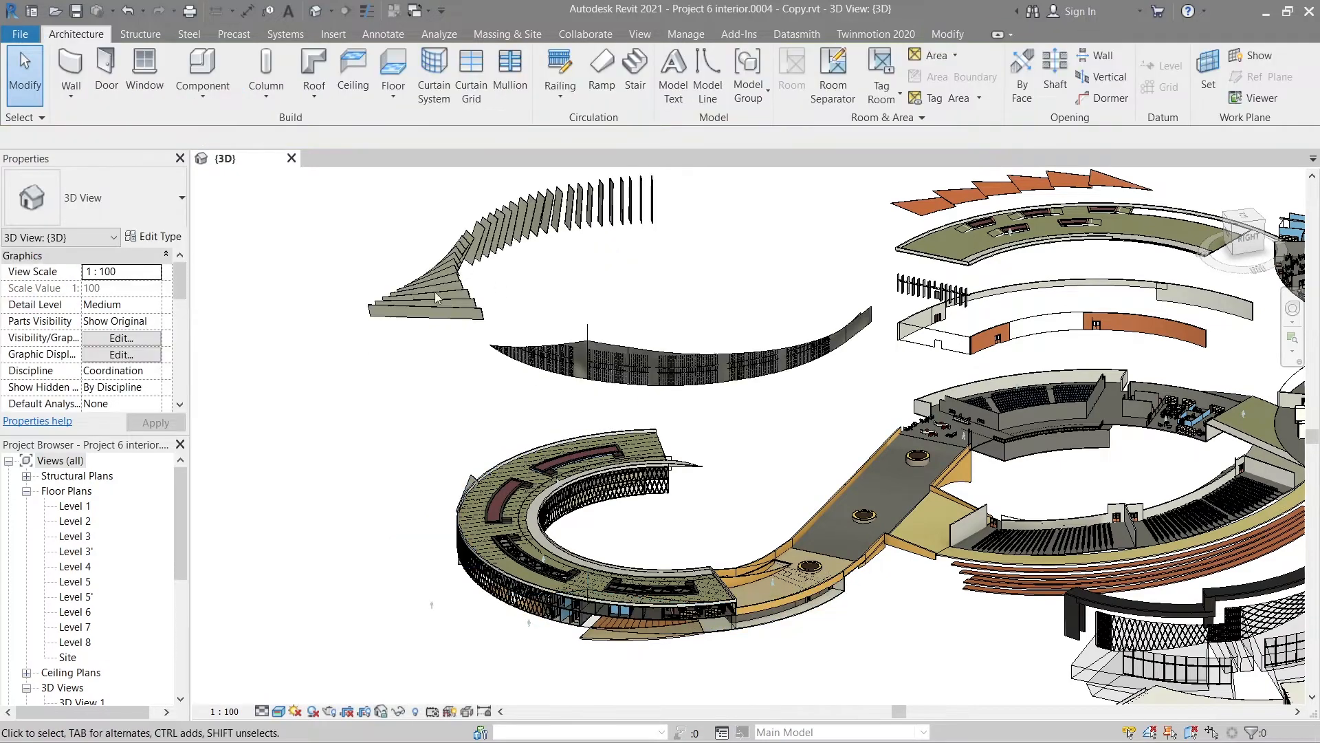
- Edit the raised column and facade set to include the slanted column left behind beside the C-shaped building
mouse_move(443, 463)
shift+middle_down()
mouse_move(475, 463)
mouse_move(449, 486)
shift+middle_up()
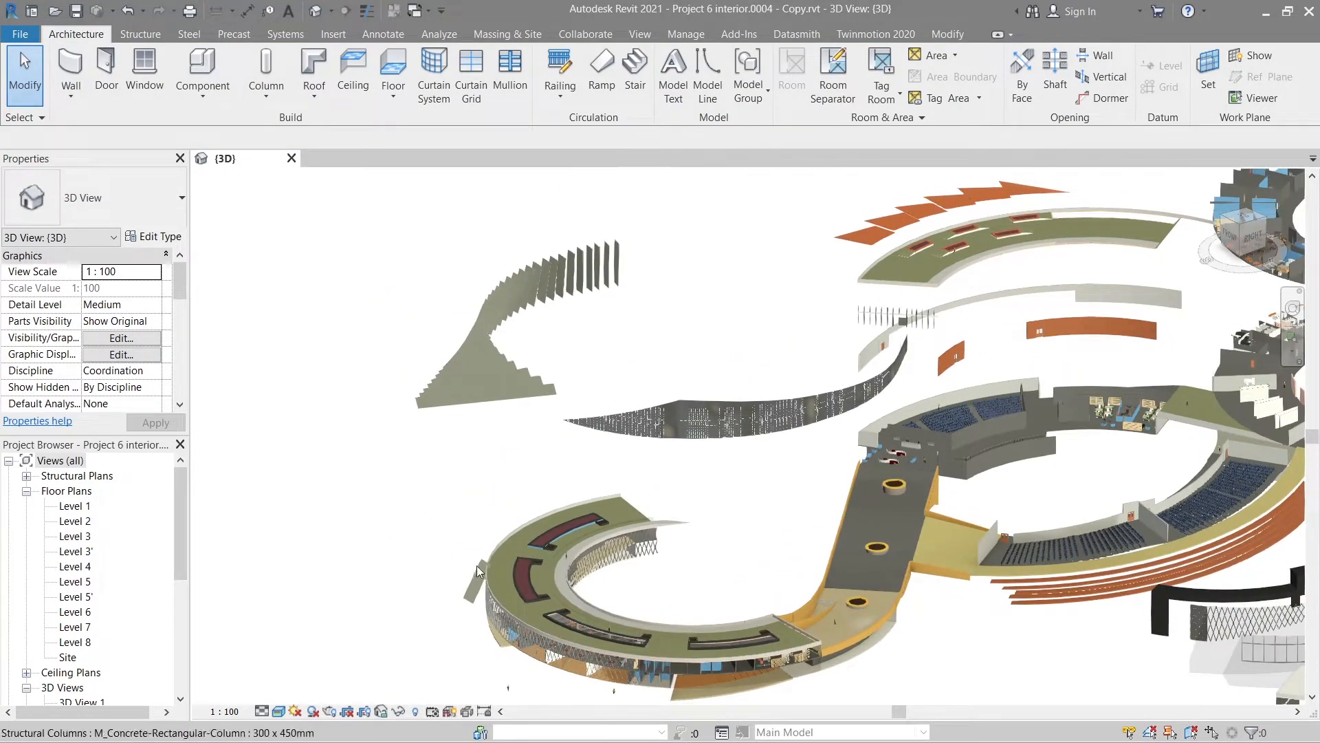
scroll(478, 592, up, 2)
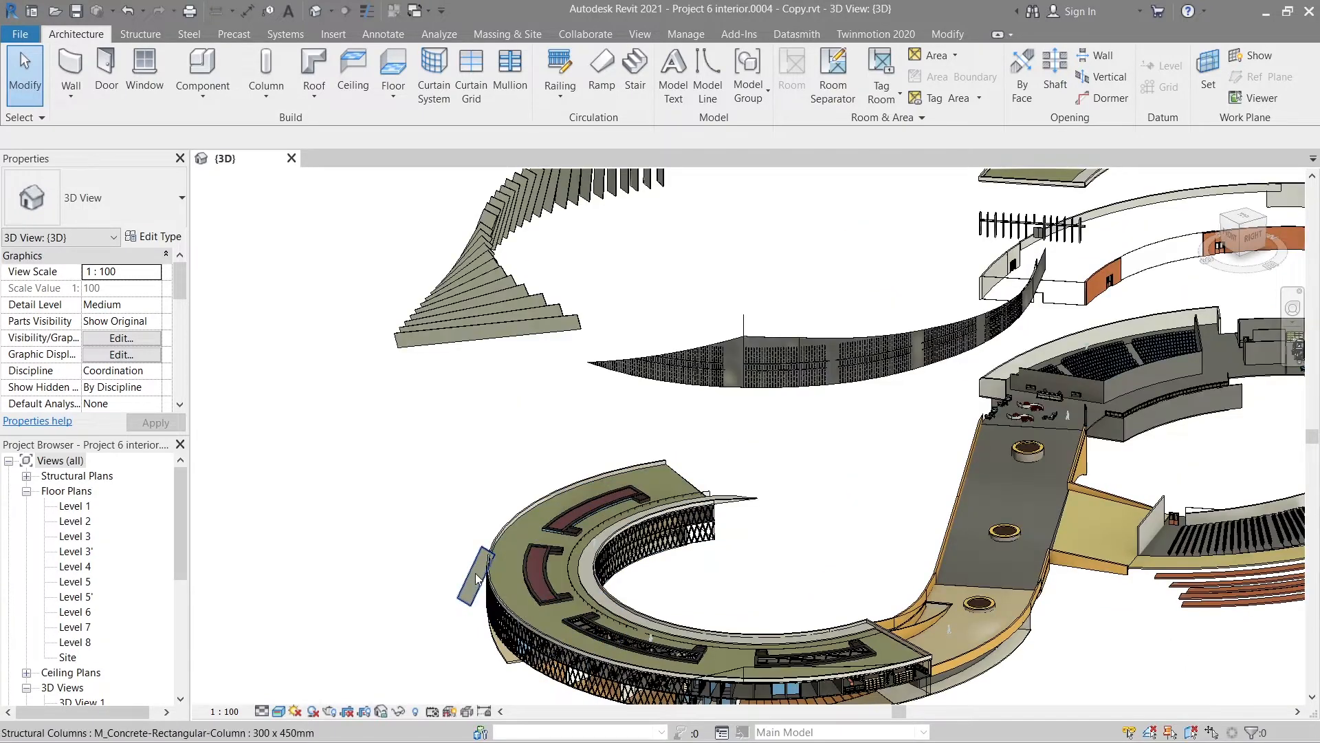
click(480, 238)
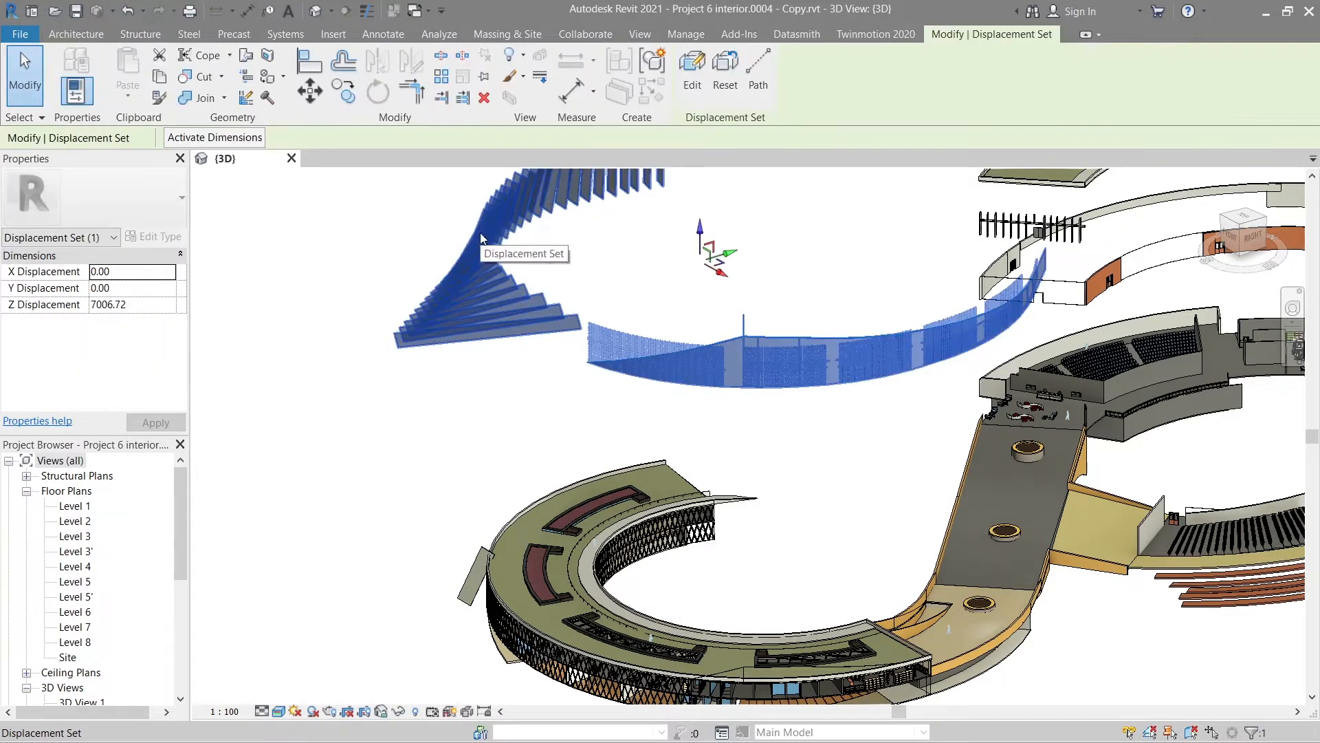
click(692, 89)
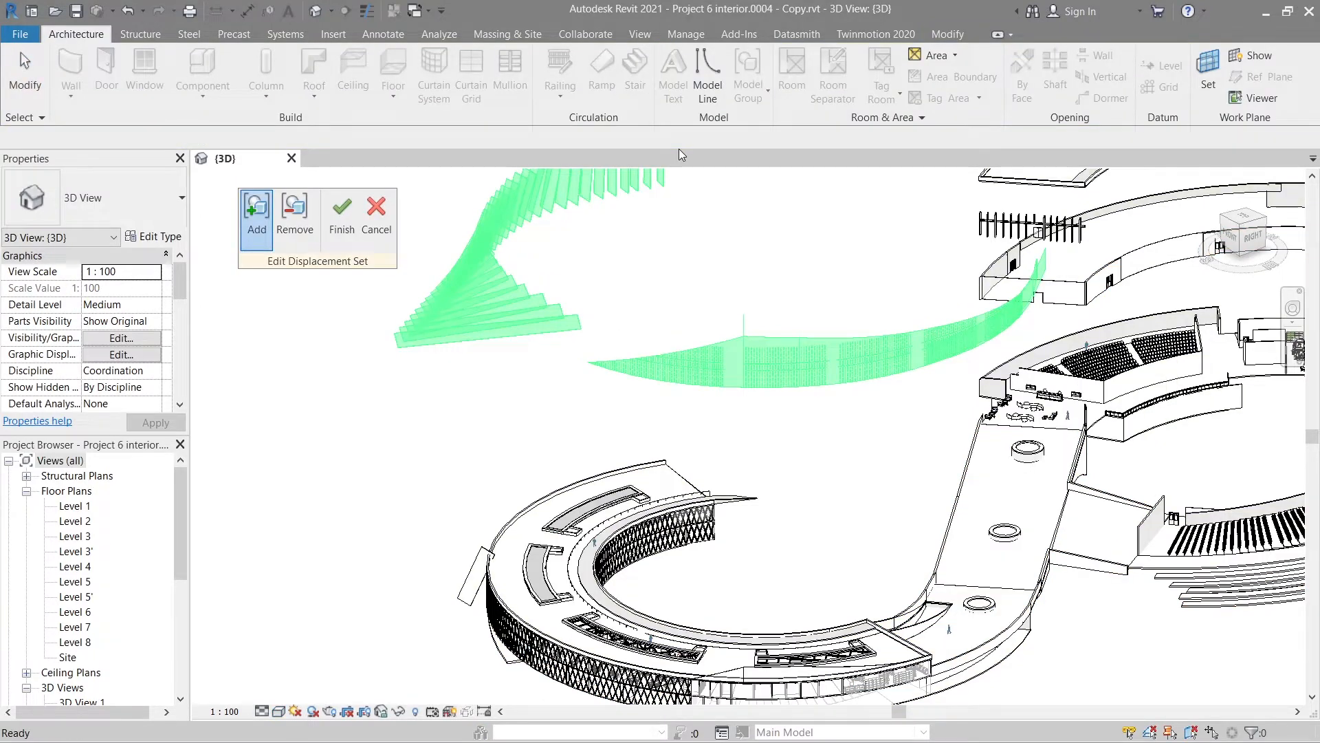
click(300, 248)
click(338, 232)
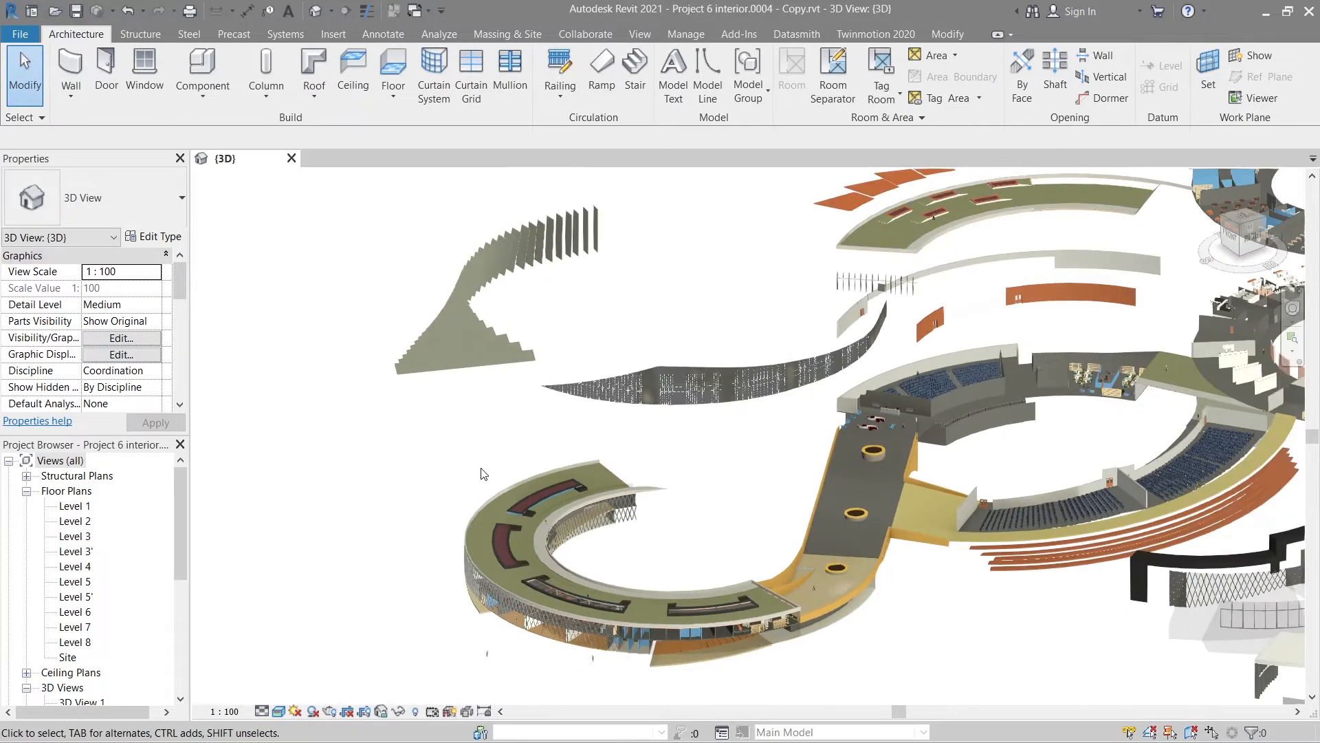
- Select the C-shaped building's roof elements from a side view and make them one displacement set
shift+middle_drag(481, 471, 608, 387)
scroll(685, 486, down, 2)
scroll(480, 376, up, 4)
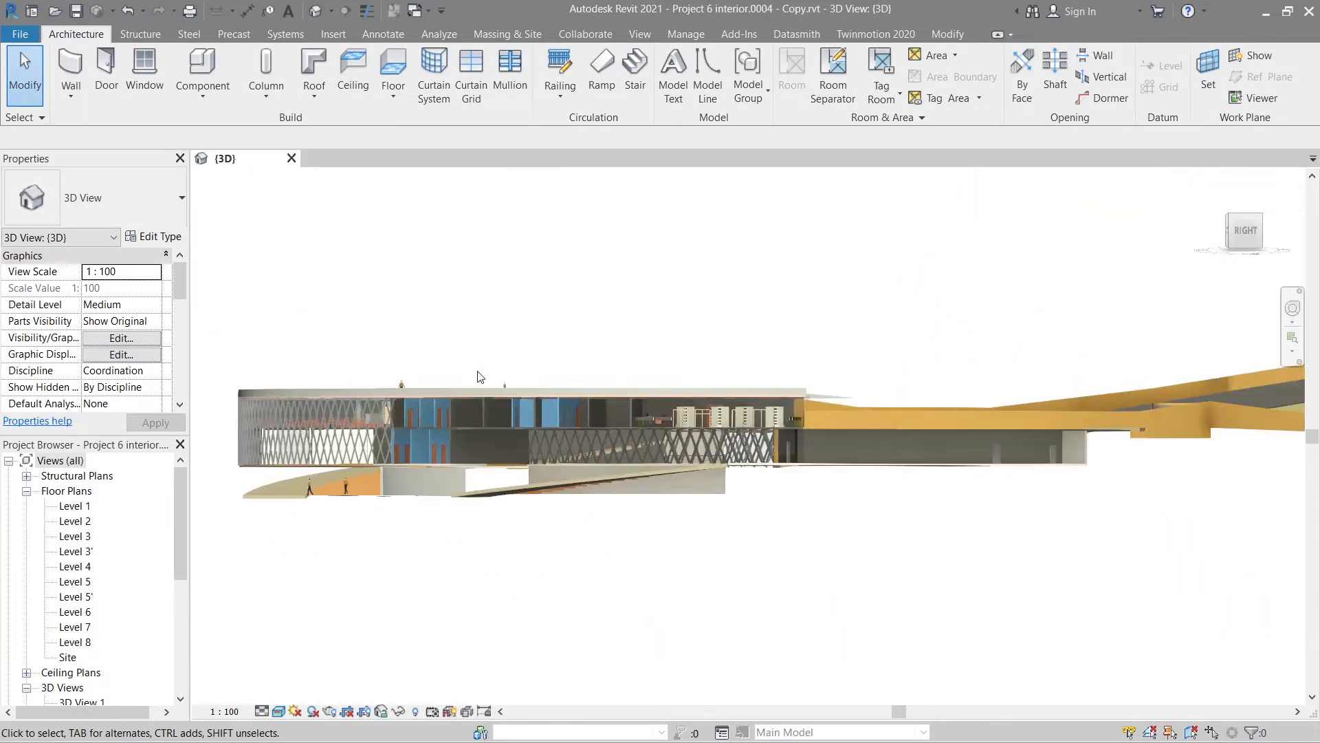
drag(217, 315, 883, 403)
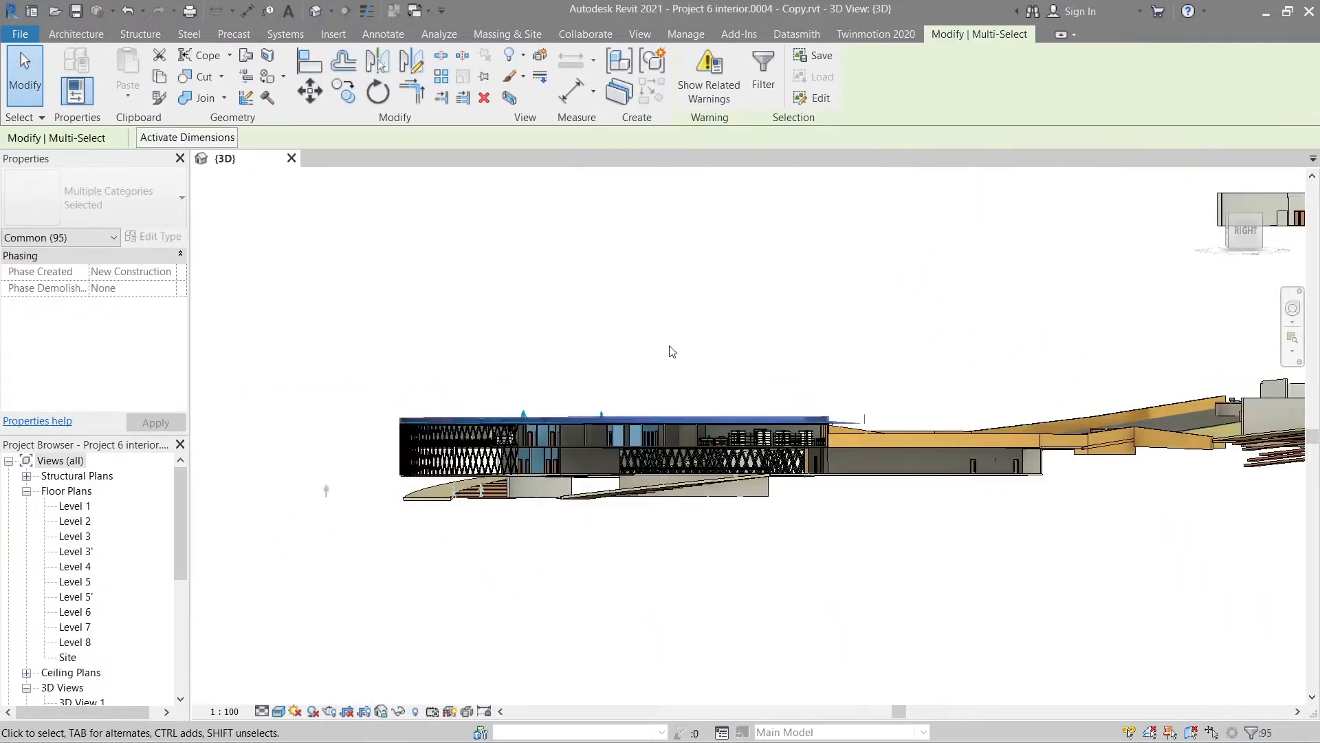
shift+middle_drag(672, 351, 903, 577)
click(613, 508)
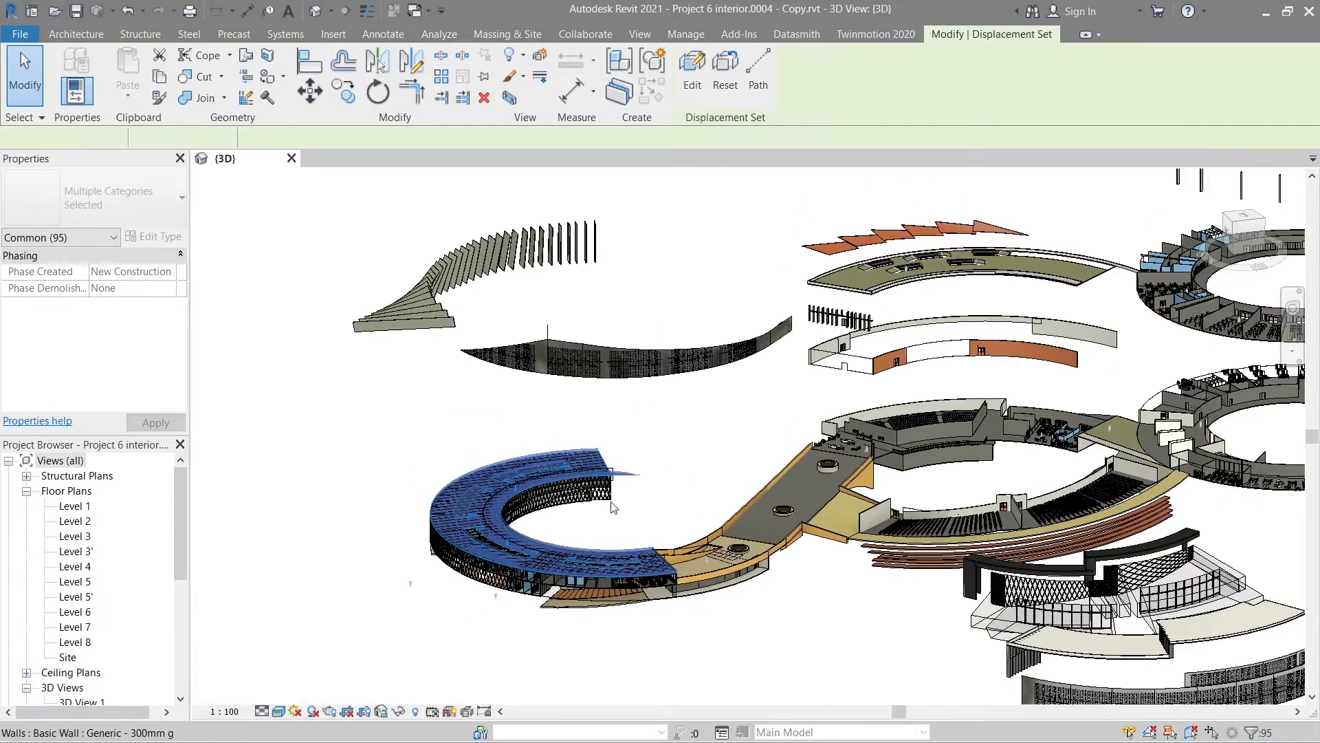
- Raise the C-shaped building's roof set high above the building to a Z displacement of about 15706
scroll(598, 502, down, 1)
drag(550, 460, 538, 171)
scroll(539, 172, down, 1)
middle_drag(539, 172, 494, 312)
drag(507, 305, 507, 234)
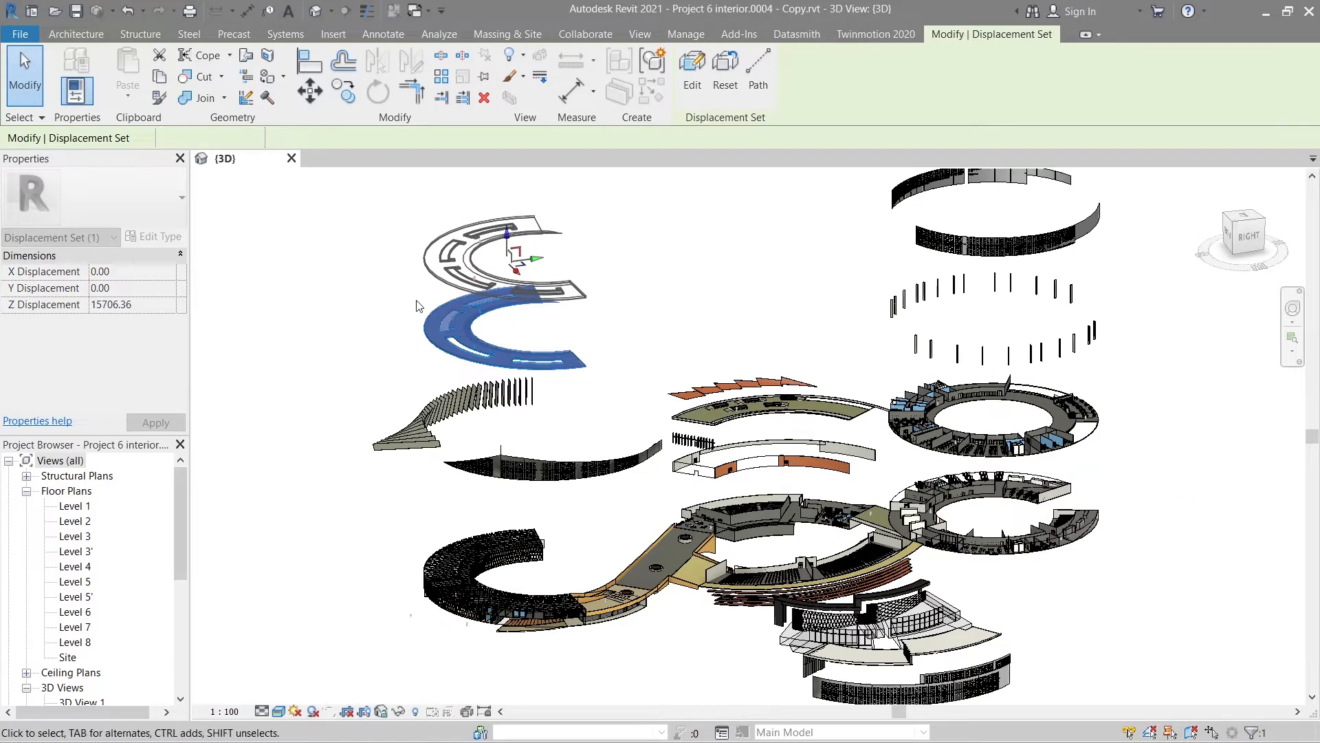
click(373, 314)
- Displace the C-shaped building's lattice masses as one set and raise them between the building and its roof
scroll(488, 543, up, 2)
click(547, 526)
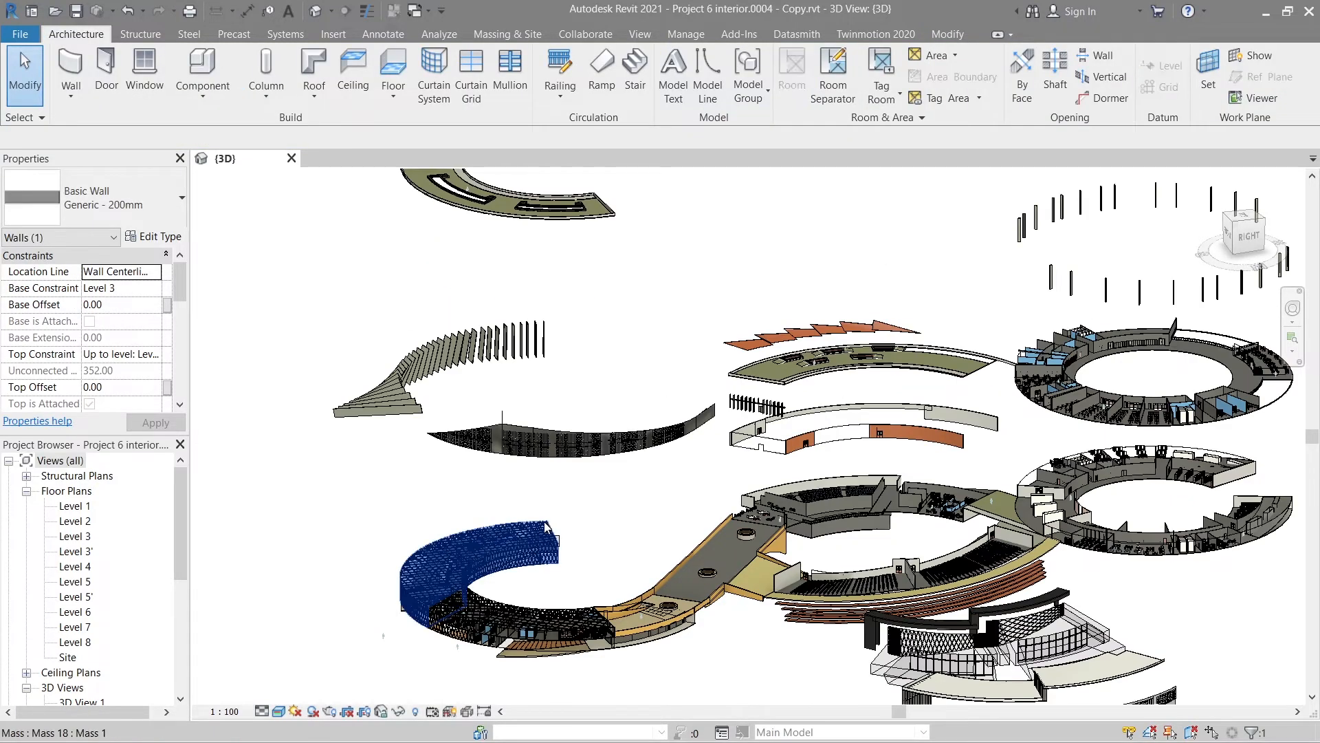
click(550, 546)
scroll(487, 616, up, 5)
ctrl+click(599, 618)
ctrl+click(485, 636)
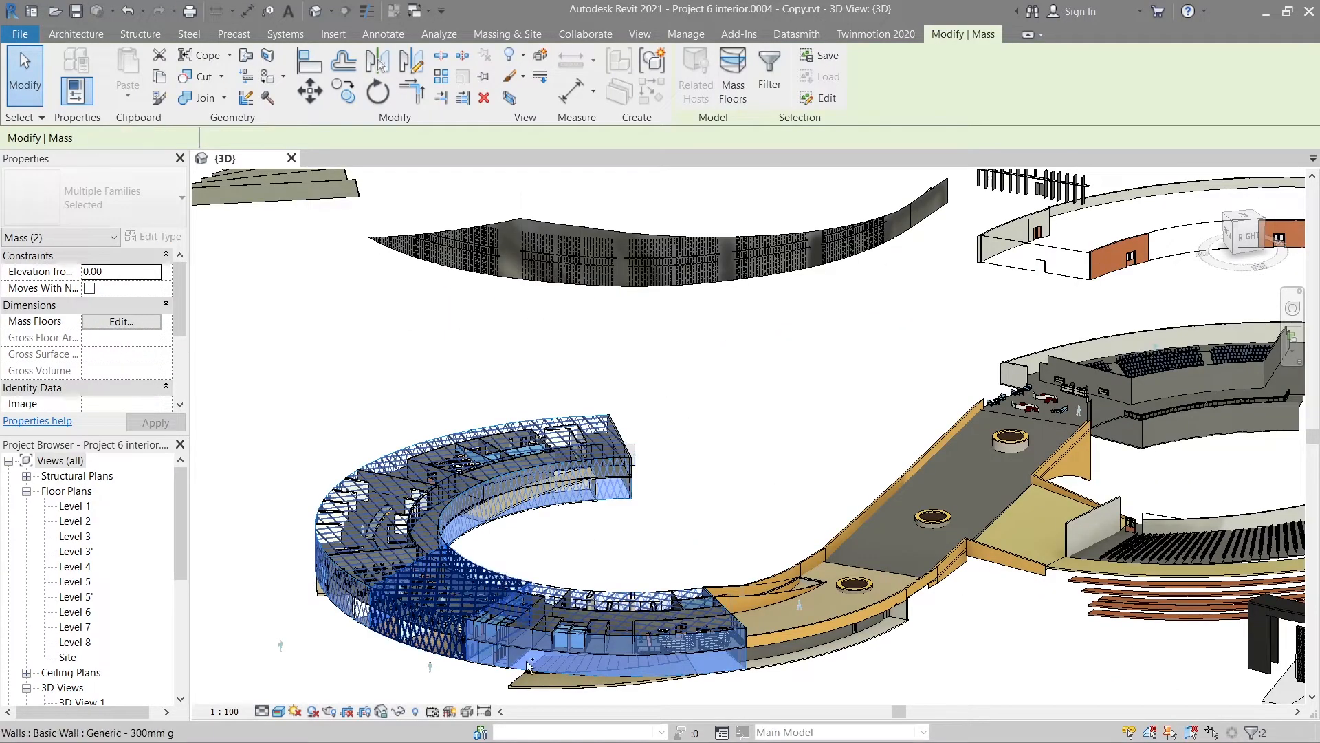
click(540, 55)
scroll(482, 660, down, 7)
drag(495, 602, 504, 370)
click(506, 688)
- Displace the C-shaped building's upper floor with its interior as one set, raised to a Z displacement of about 4588
scroll(506, 688, up, 5)
scroll(628, 493, down, 2)
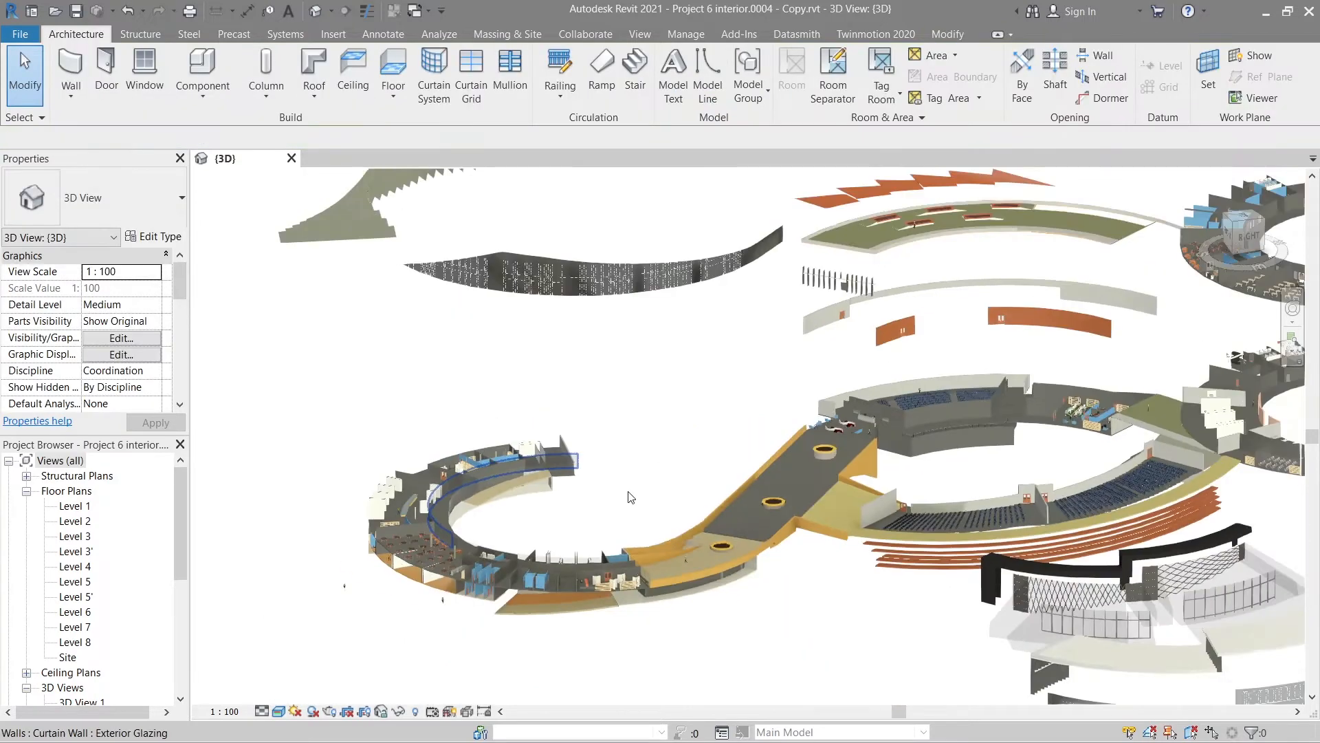
shift+middle_drag(627, 496, 611, 385)
scroll(513, 504, up, 3)
drag(225, 427, 832, 552)
shift+middle_drag(460, 547, 482, 623)
click(539, 55)
scroll(585, 585, down, 3)
drag(627, 539, 641, 436)
click(715, 537)
- Hide the element left over in front of the C-shaped building's lower level from the view
scroll(702, 619, up, 4)
click(699, 628)
right_click(699, 628)
click(932, 334)
scroll(756, 550, down, 2)
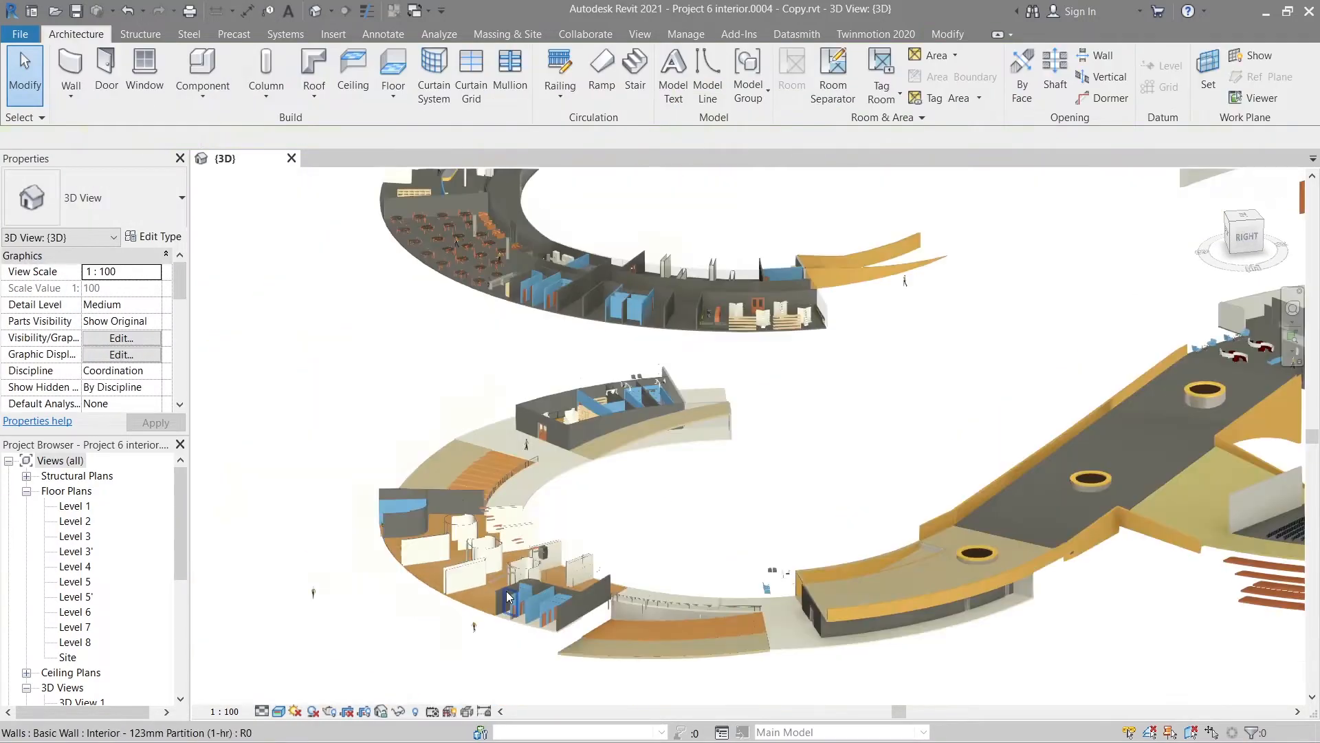
scroll(791, 578, up, 3)
scroll(499, 506, down, 4)
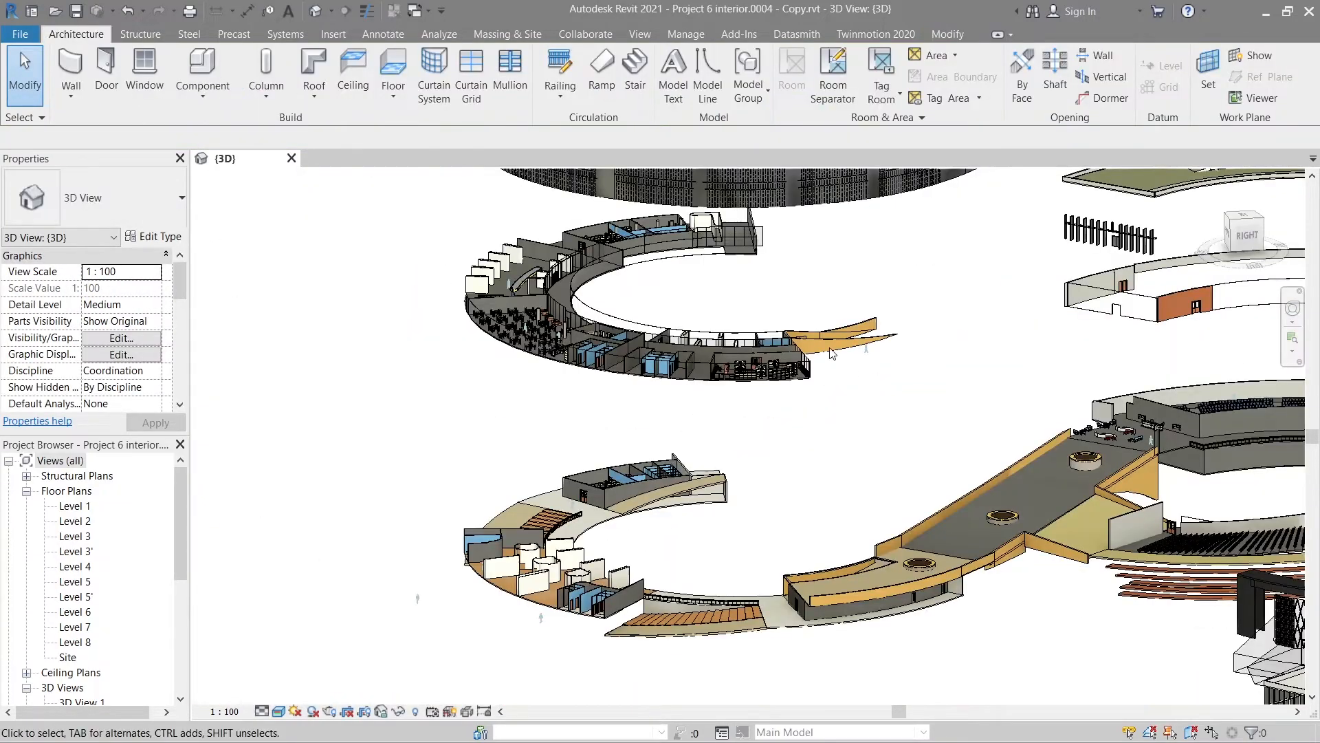
- Edit the C-shaped building's upper floor displacement set to remove the orange ramp walls at its end
click(832, 353)
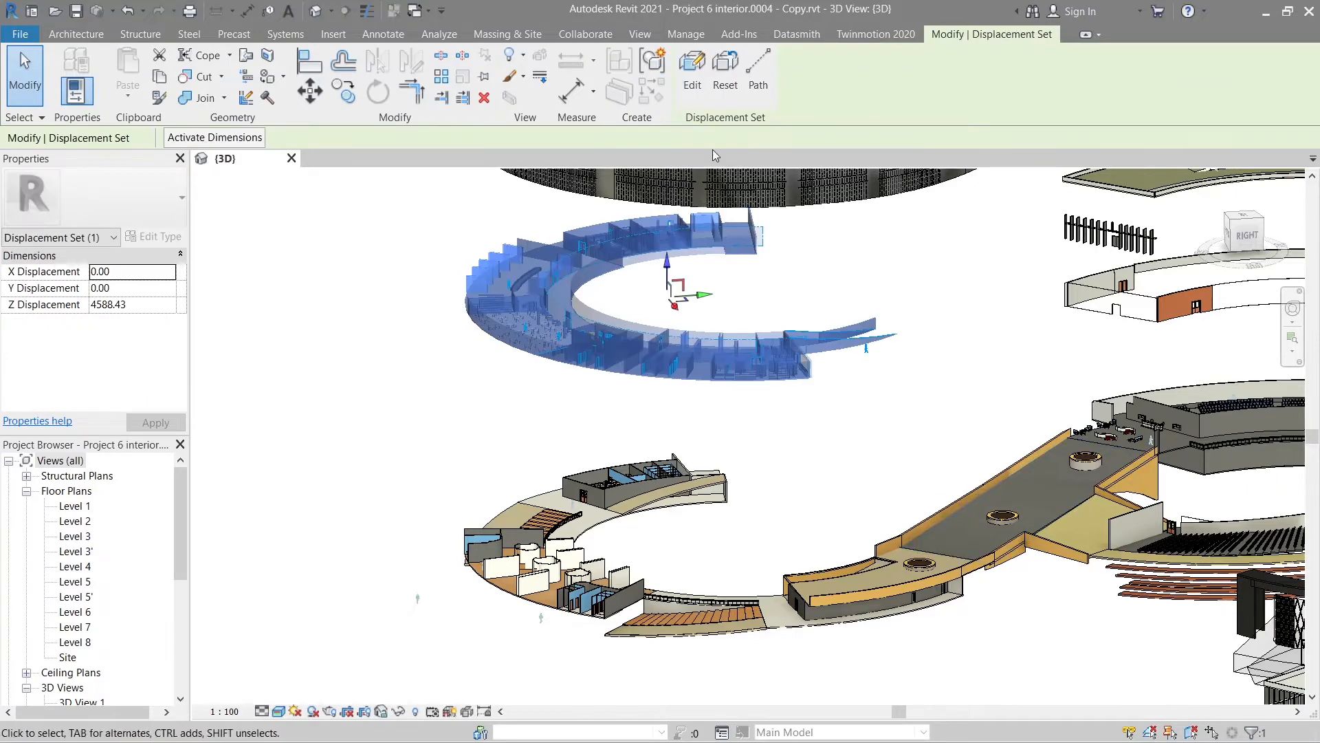
click(692, 72)
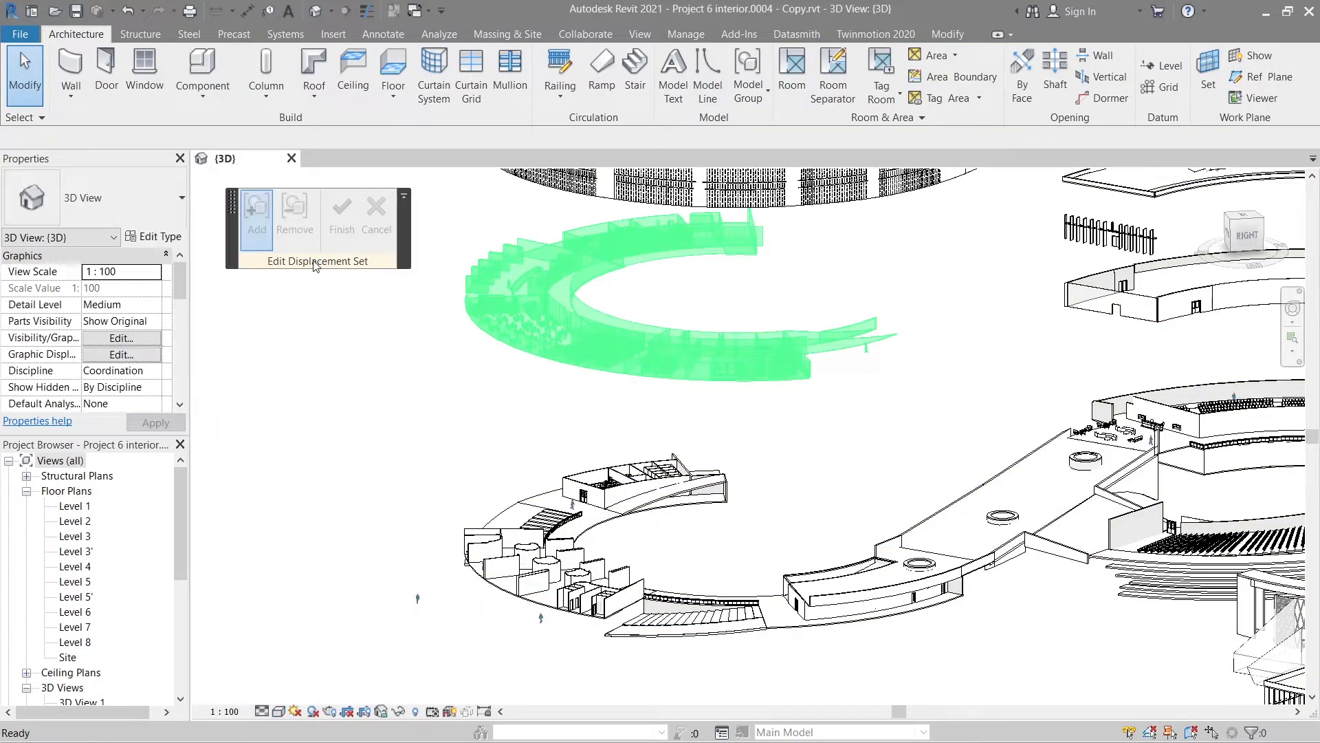
click(296, 220)
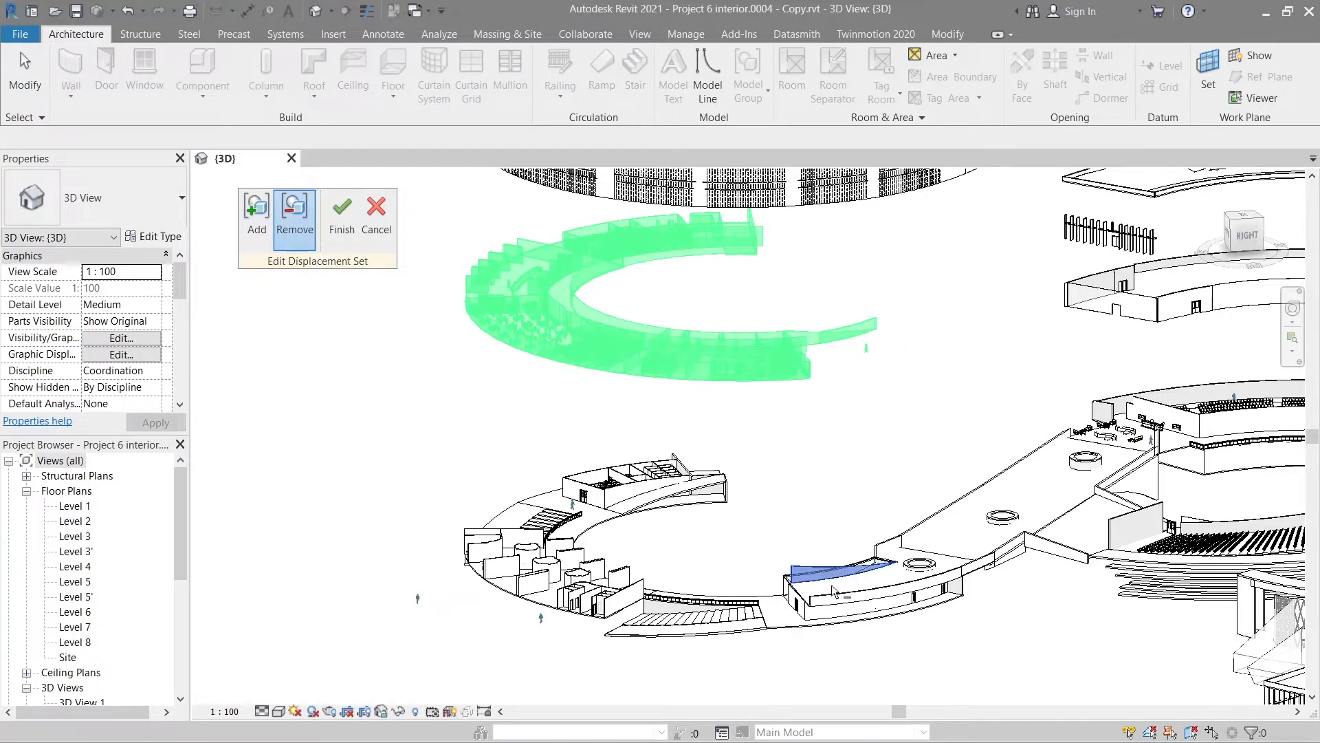
click(839, 344)
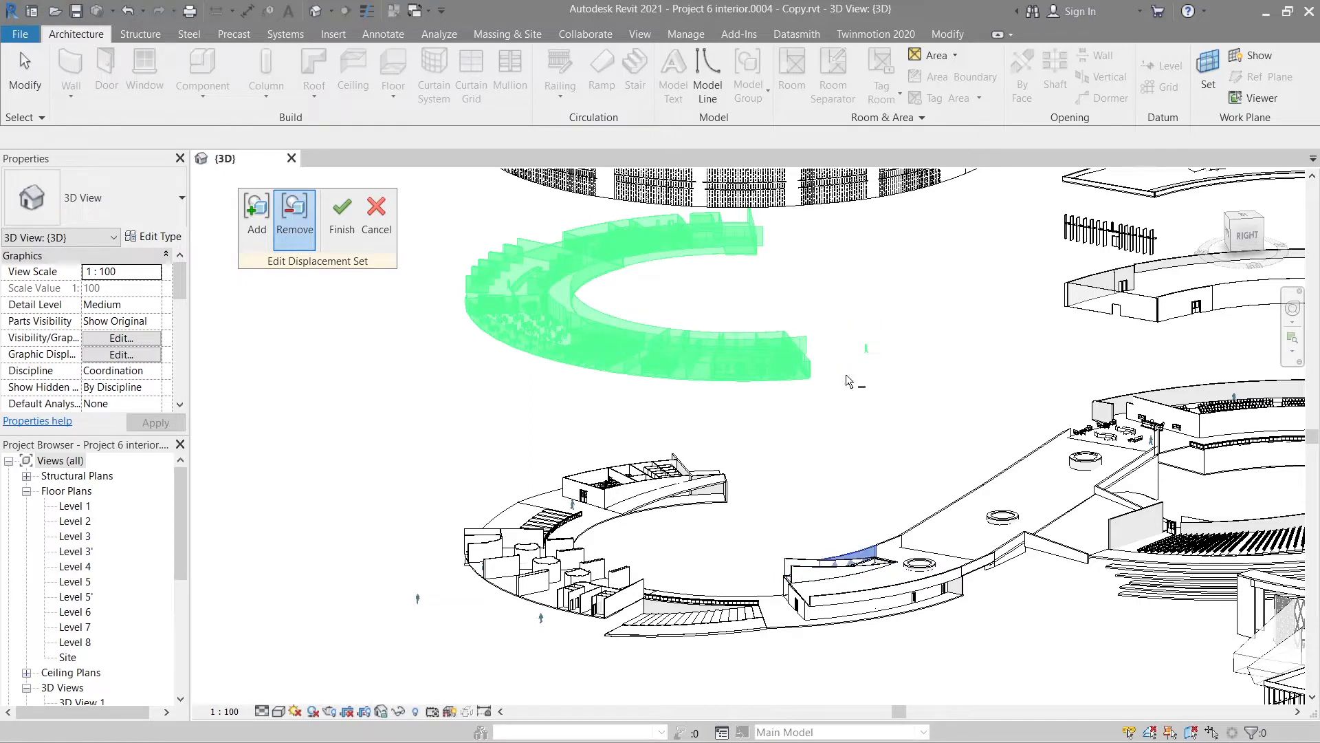
click(872, 378)
click(342, 213)
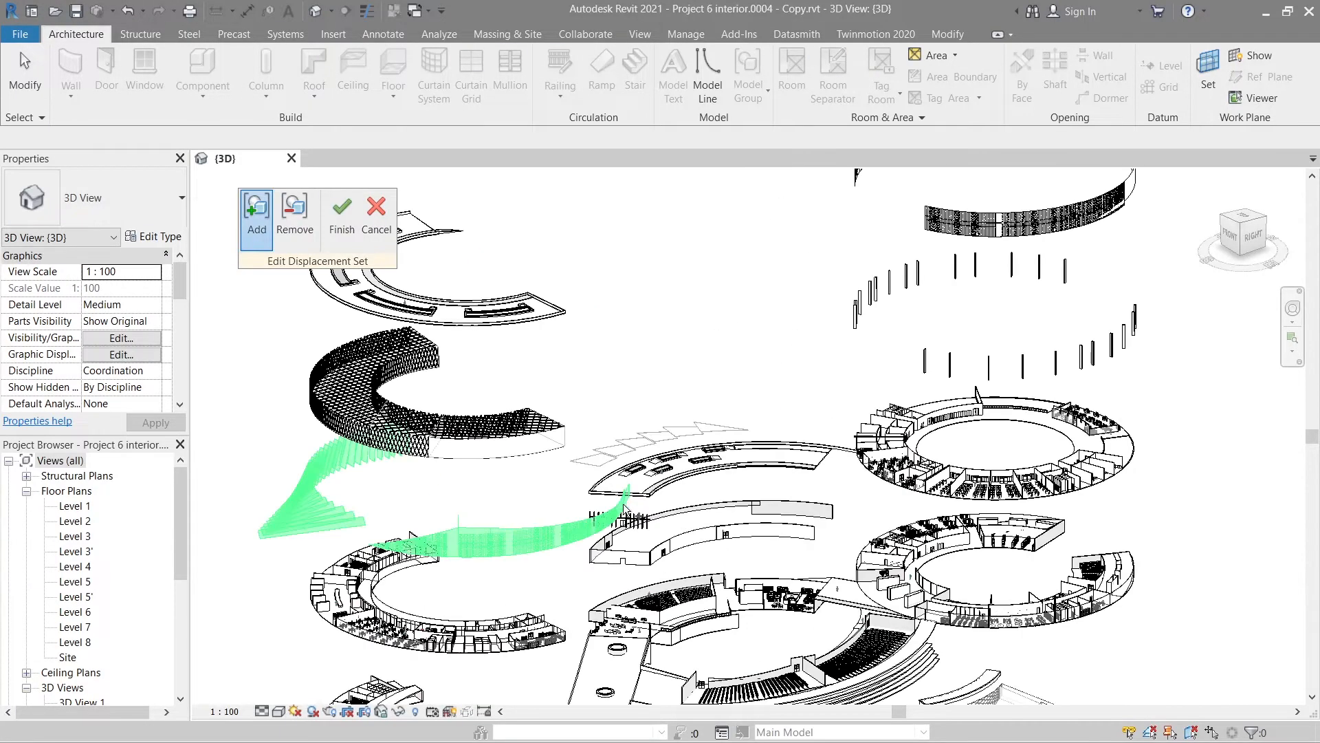
- Add displacement paths from the corners and end edges of the C-shaped building's raised roof
scroll(756, 440, up, 3)
scroll(784, 430, down, 4)
shift+middle_drag(784, 430, 734, 441)
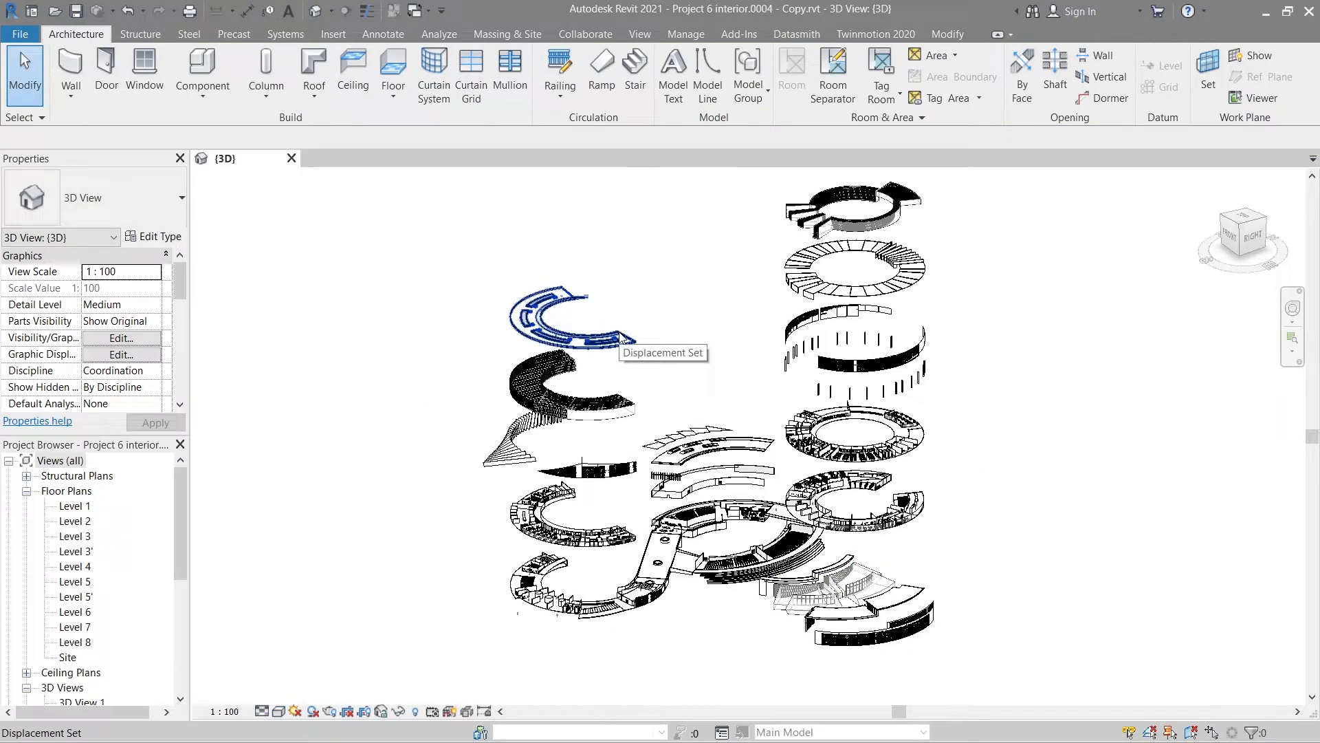
click(641, 310)
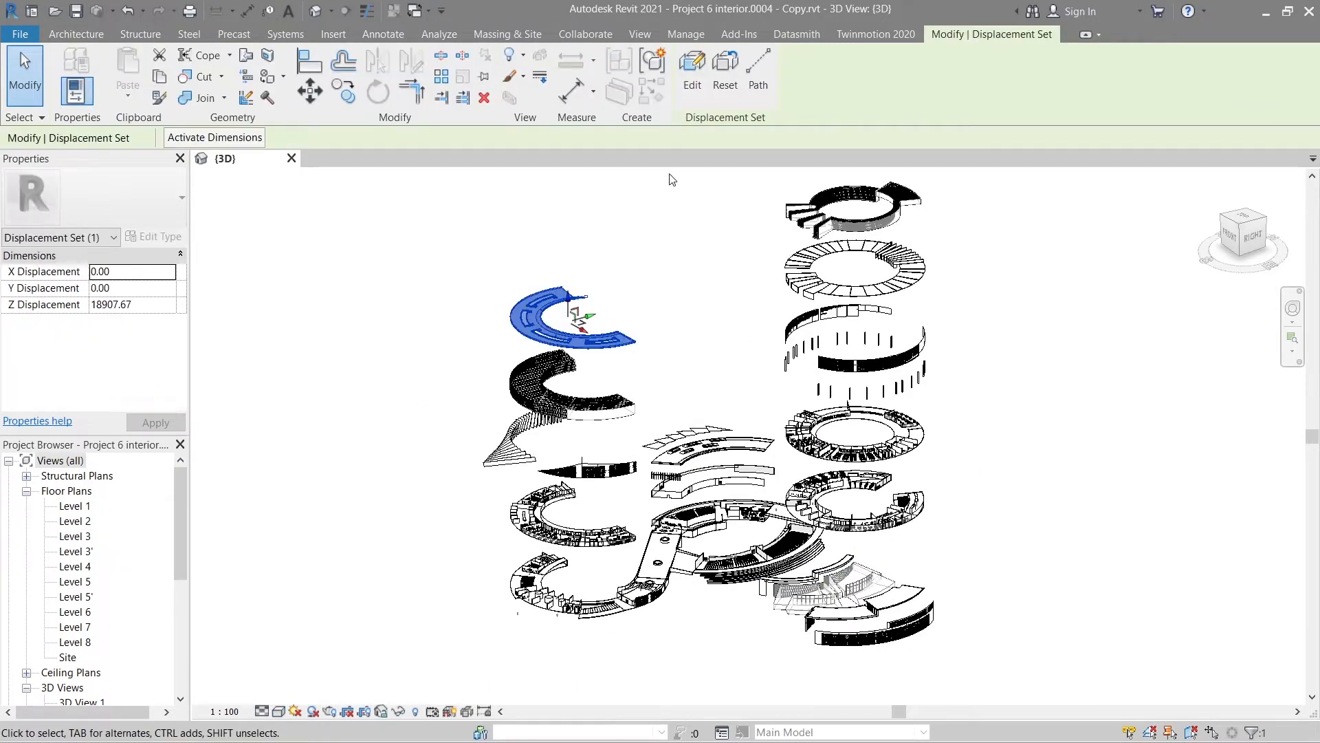
click(758, 76)
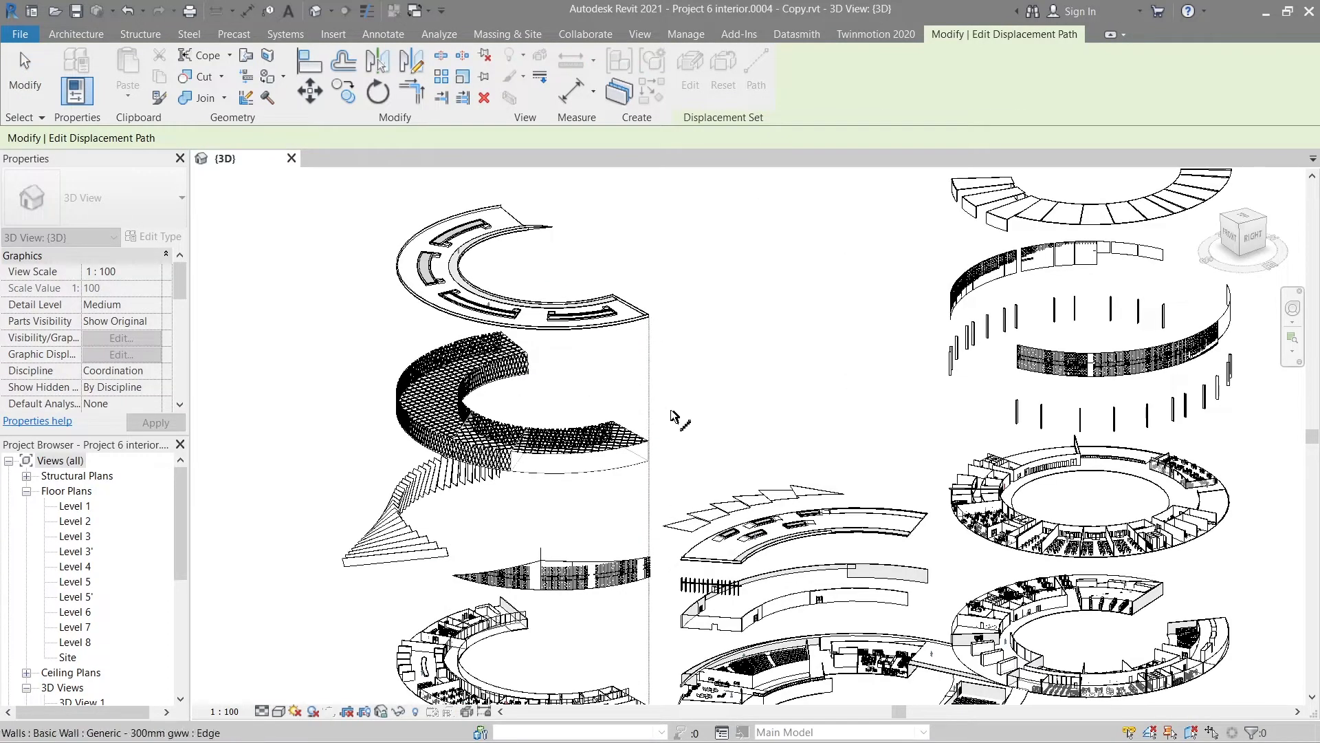
click(623, 303)
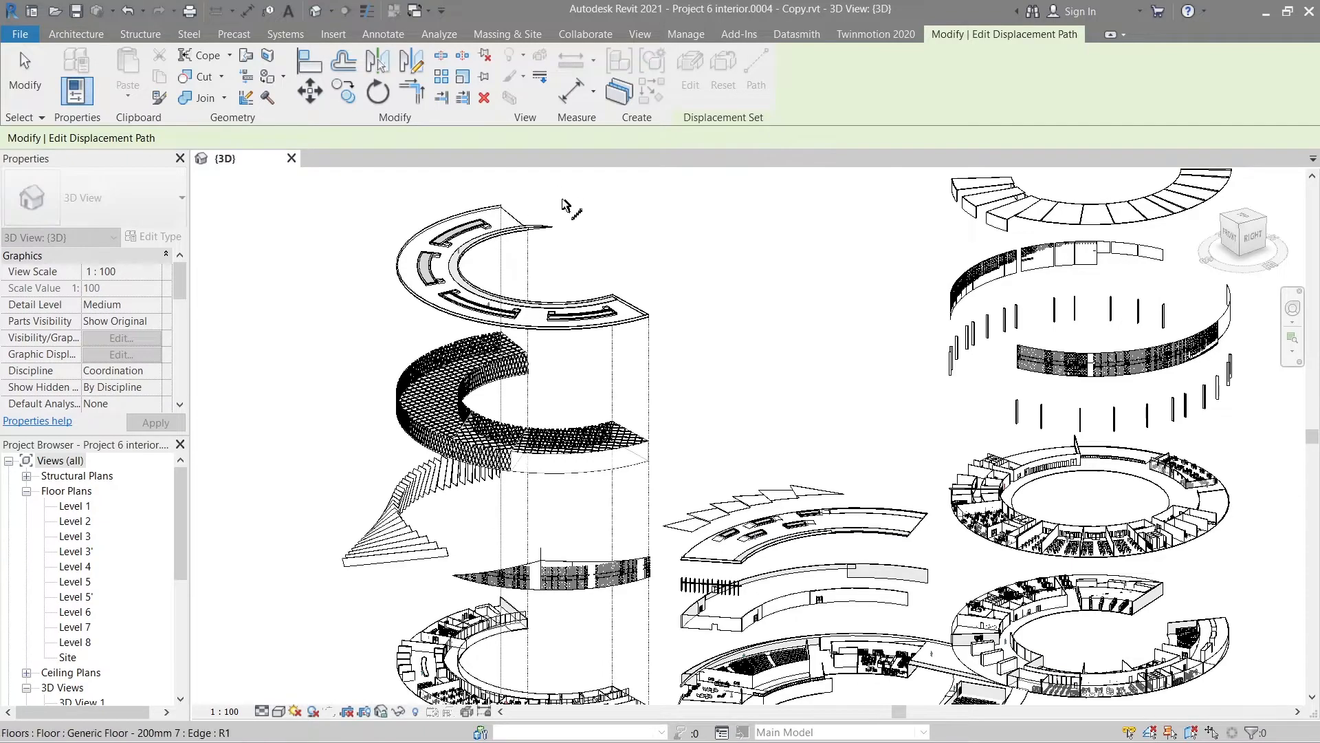
- Add displacement paths to the auditorium's raised roof layer and its outward-displaced outer walls
scroll(805, 355, up, 2)
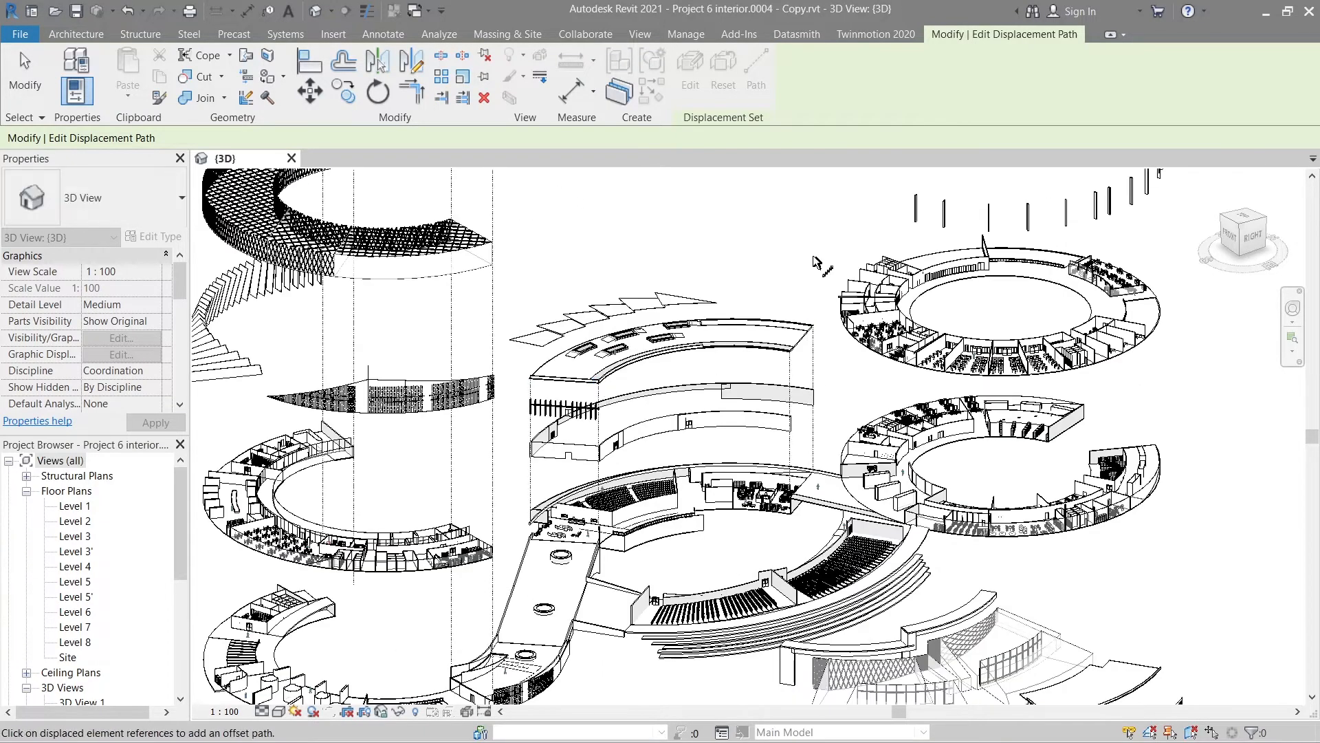
scroll(815, 263, down, 3)
scroll(763, 575, up, 5)
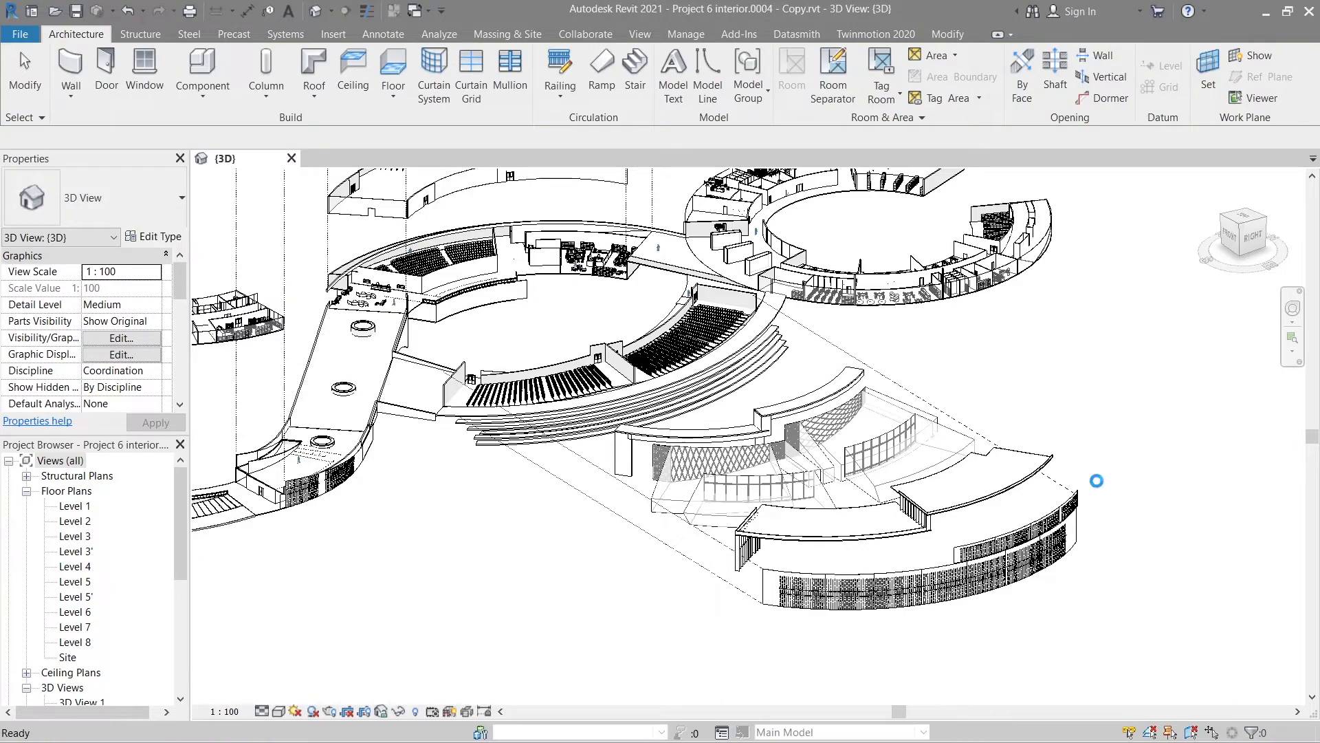
click(1093, 495)
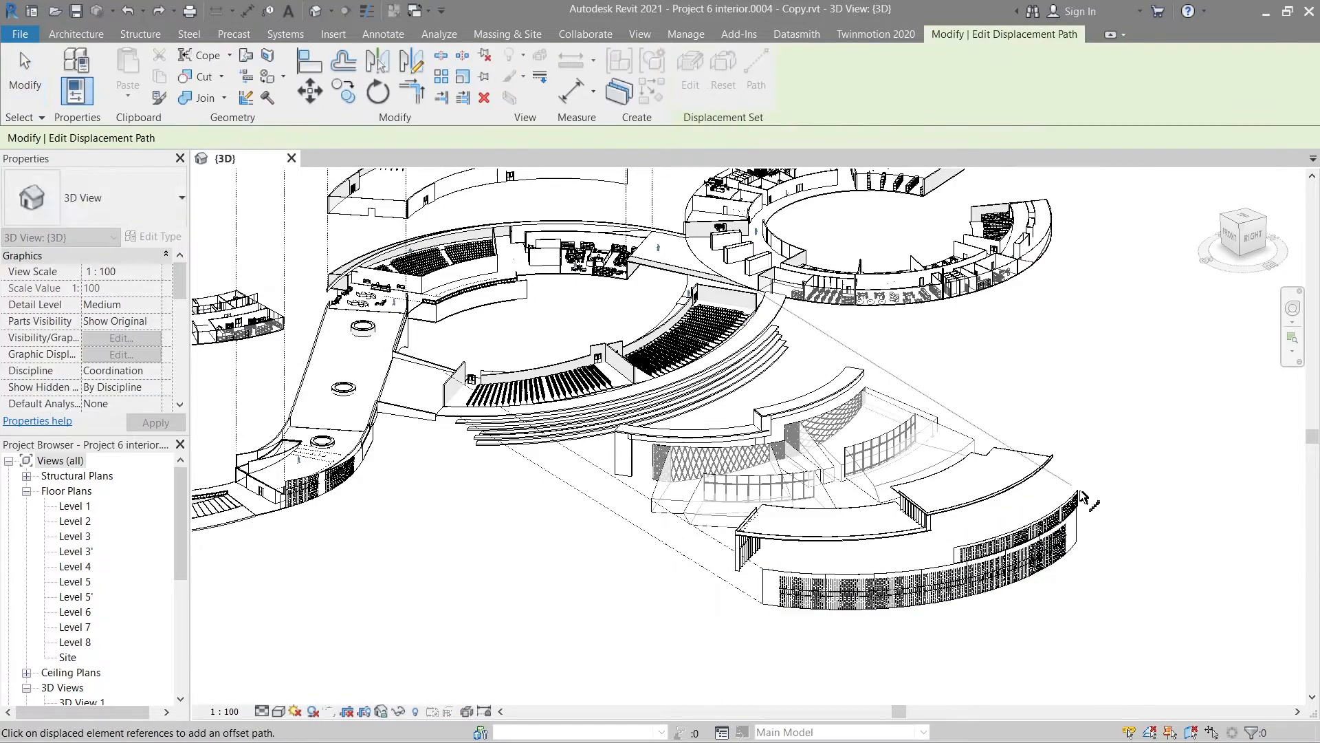
- Add displacement paths to the round building's raised layers, including the topmost facade mass
scroll(791, 634, down, 6)
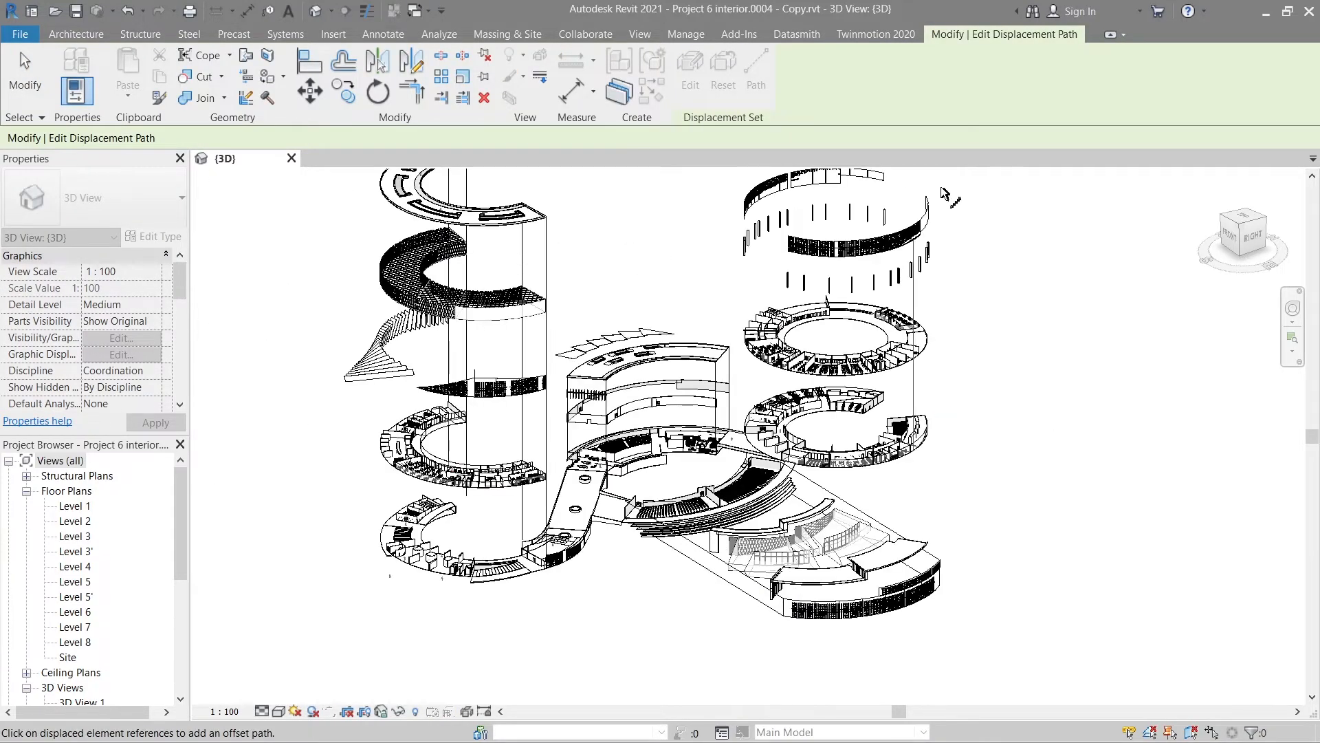
scroll(944, 195, up, 3)
scroll(840, 195, down, 3)
scroll(771, 347, up, 4)
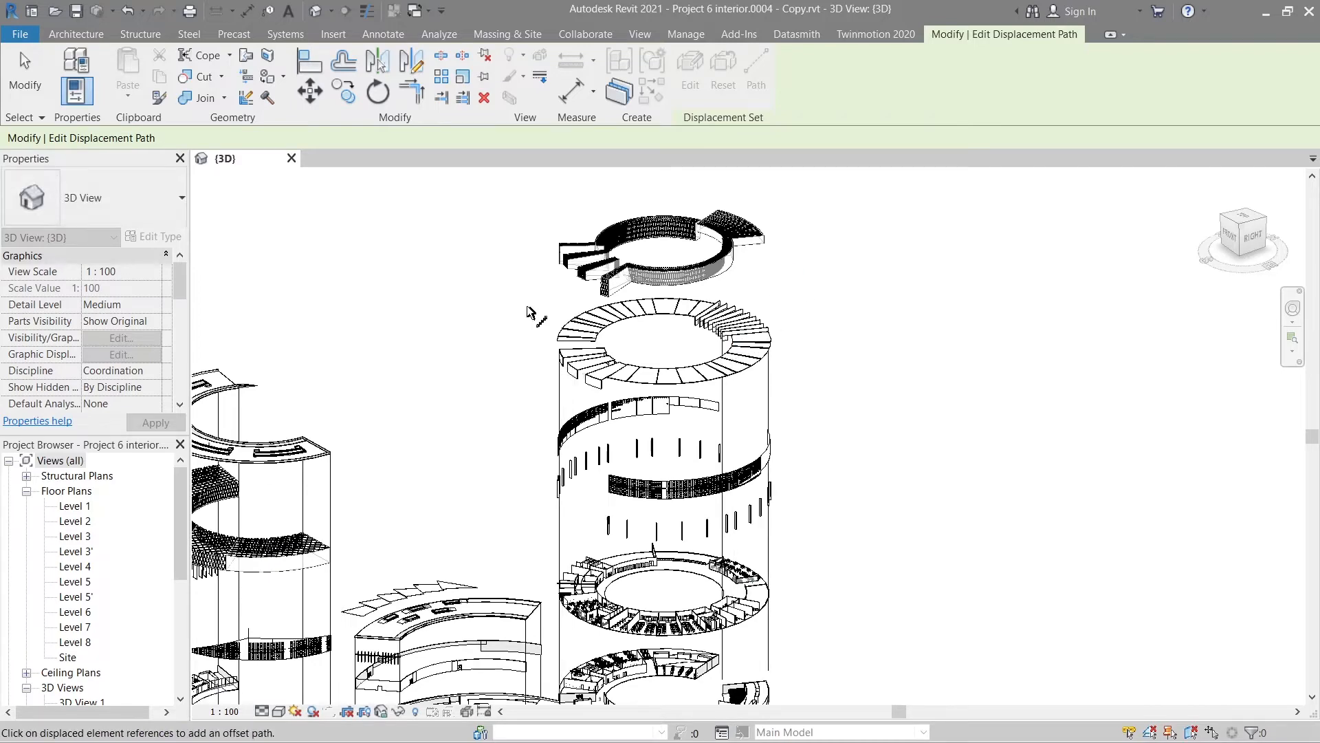
click(636, 289)
click(743, 224)
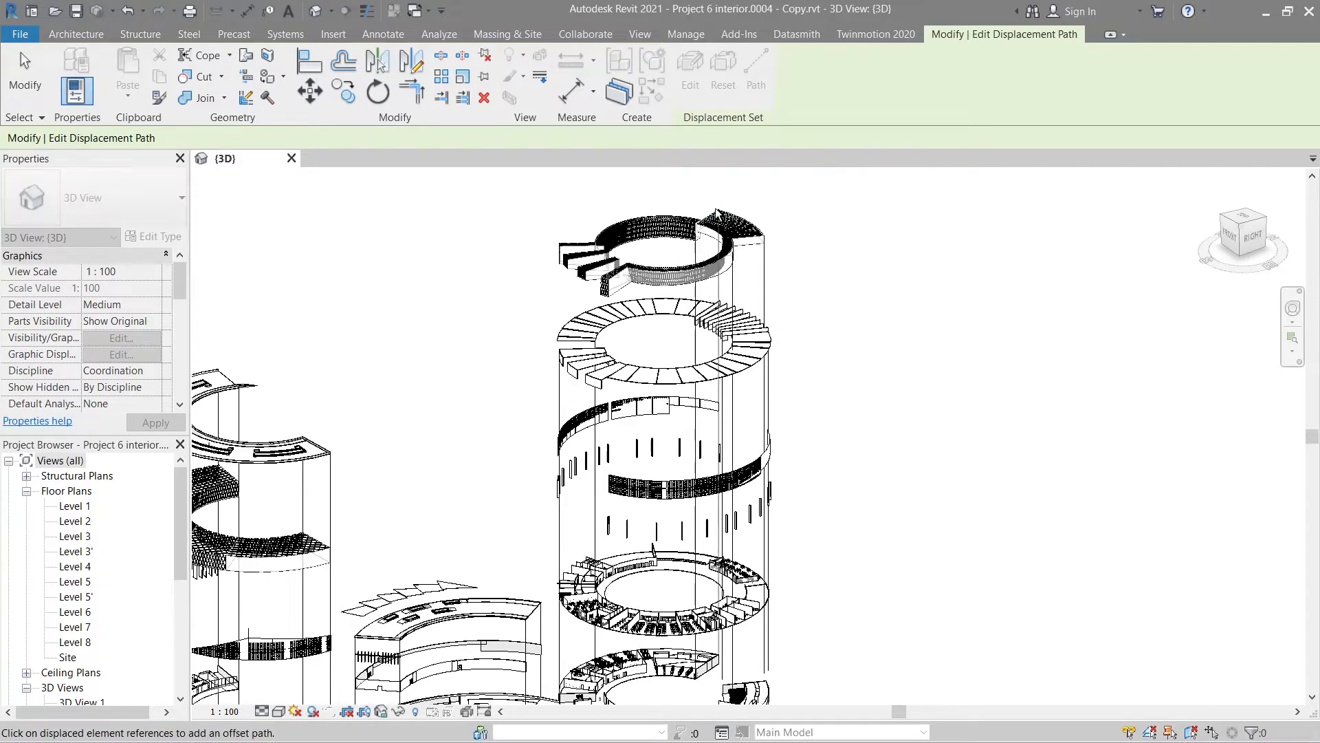
click(607, 308)
scroll(979, 286, down, 3)
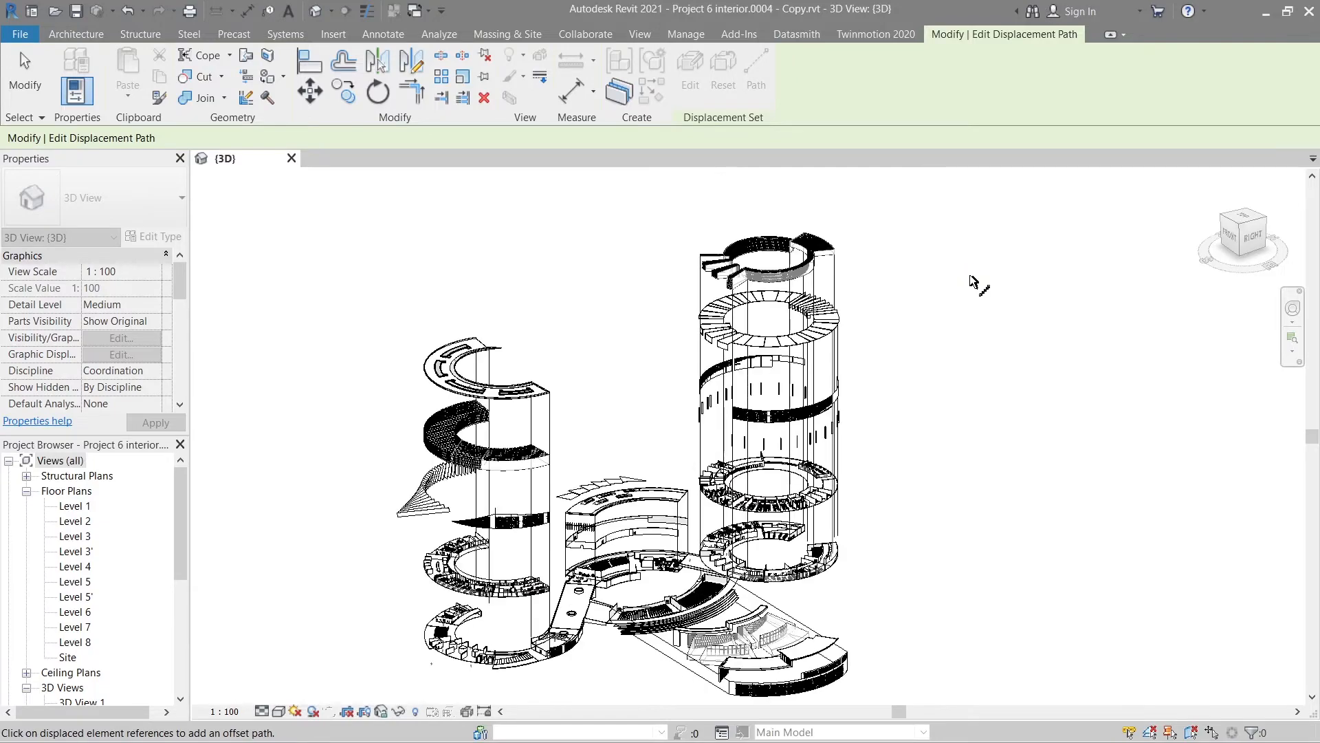
- Delete the surplus displacement paths running down through the middle of the round building
key(Escape)
scroll(1047, 376, up, 2)
middle_drag(798, 305, 840, 406)
scroll(839, 406, up, 1)
click(743, 289)
key(Delete)
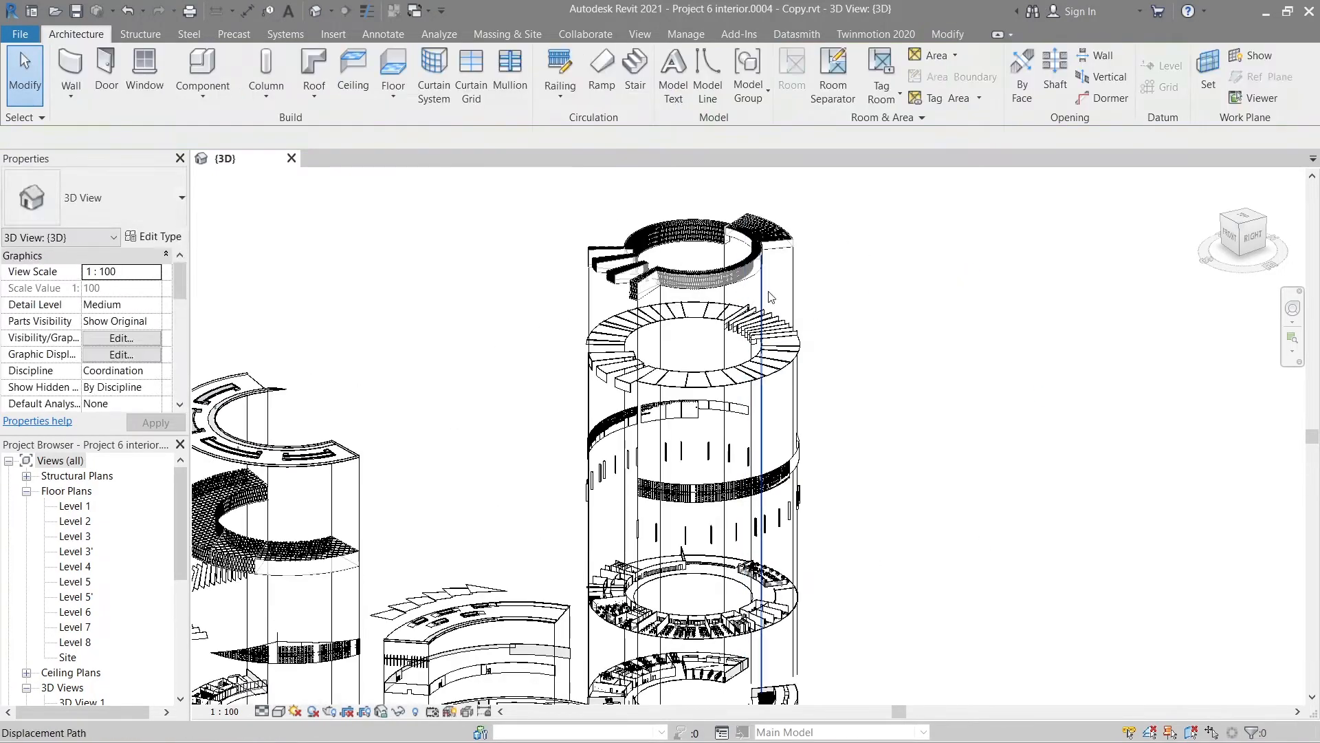
click(765, 295)
key(Delete)
click(660, 338)
key(Delete)
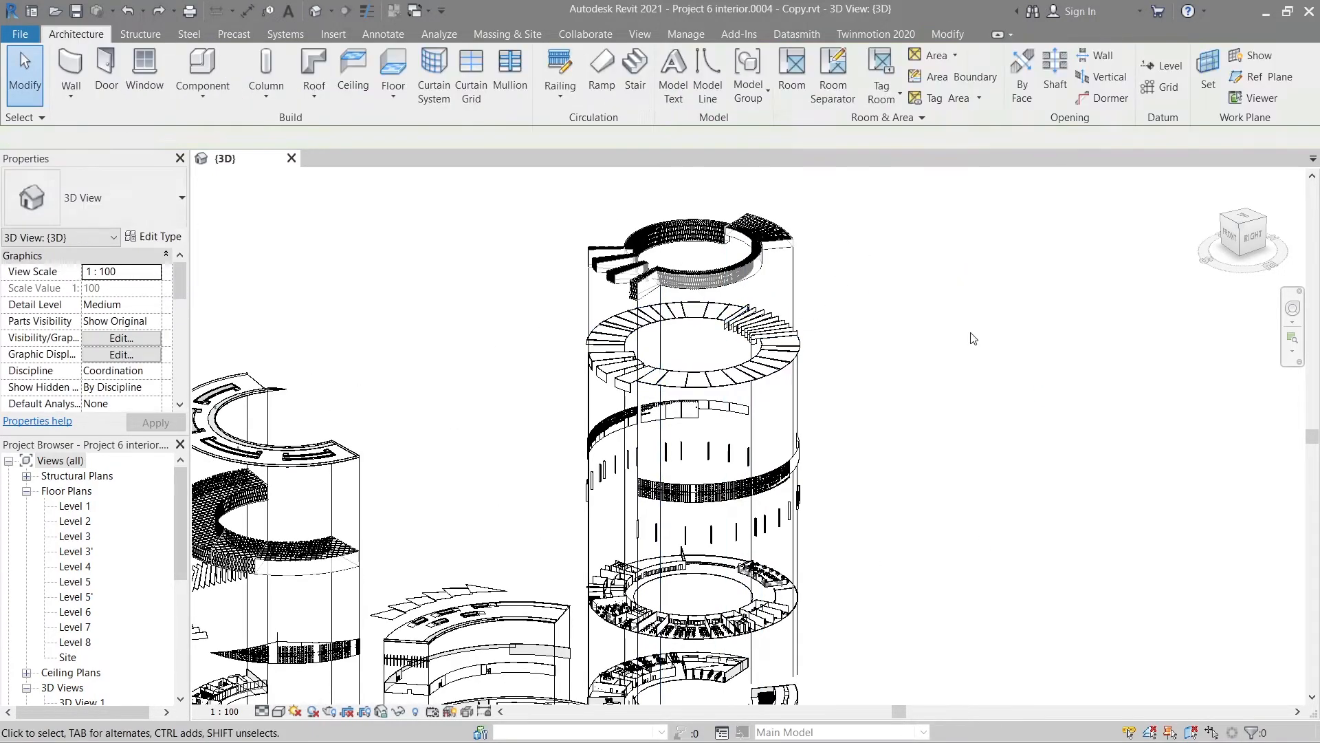
click(659, 344)
key(Delete)
click(658, 344)
key(Delete)
scroll(1048, 329, down, 3)
scroll(975, 661, up, 1)
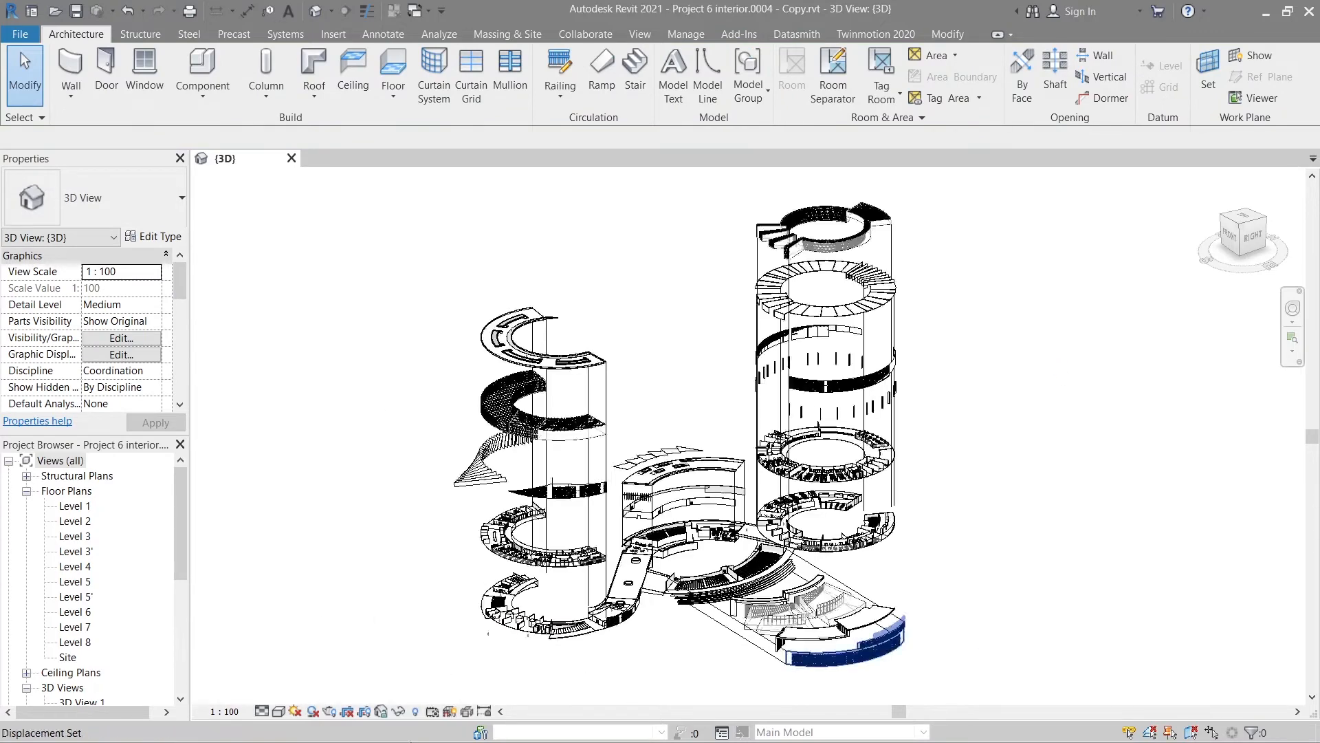
- Turn on Cast Shadows in the 3D view's graphic display options and apply it
scroll(491, 639, up, 4)
click(281, 713)
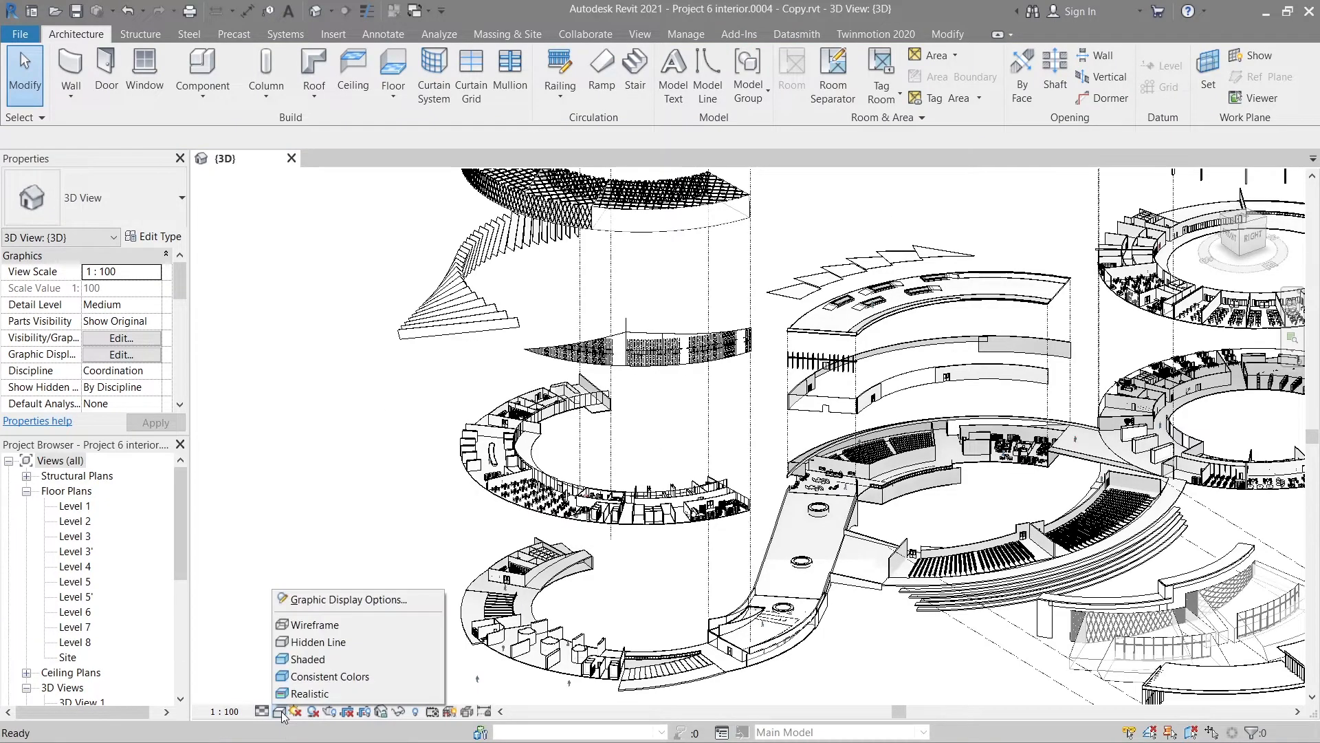
click(313, 601)
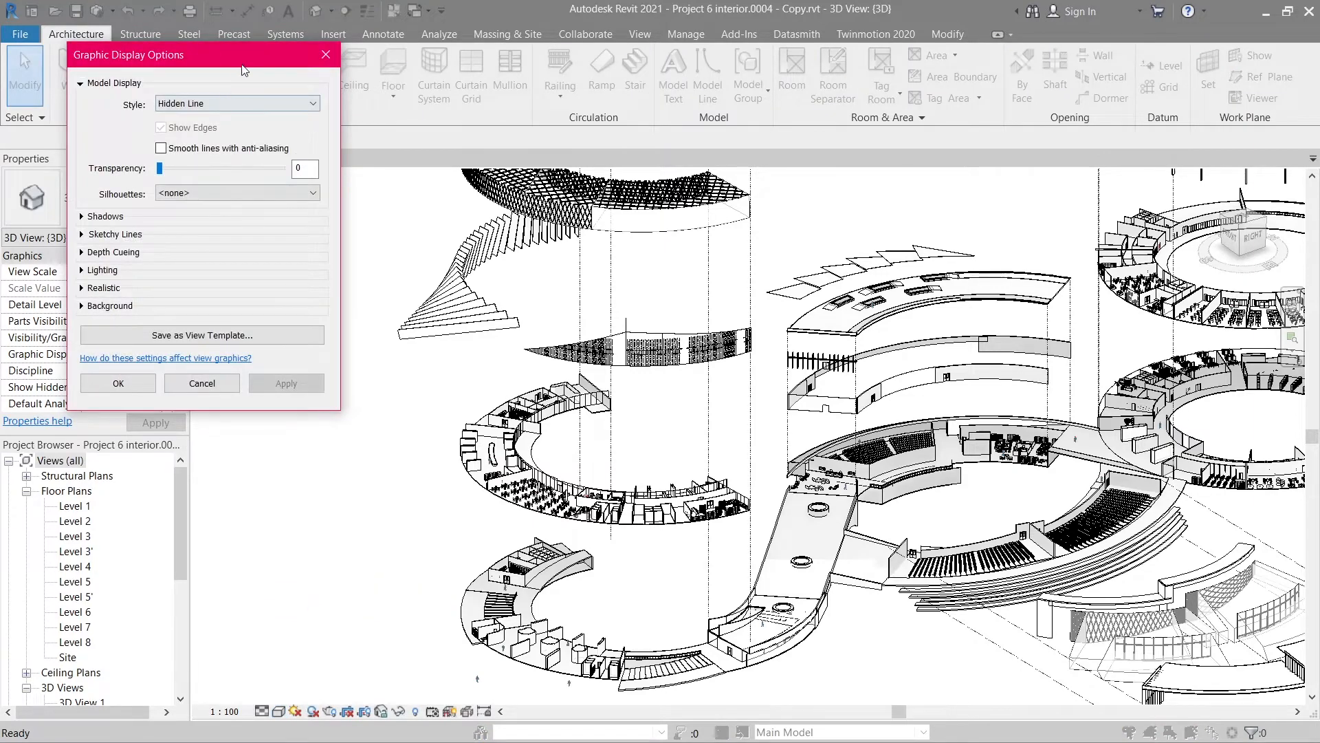
drag(244, 70, 252, 215)
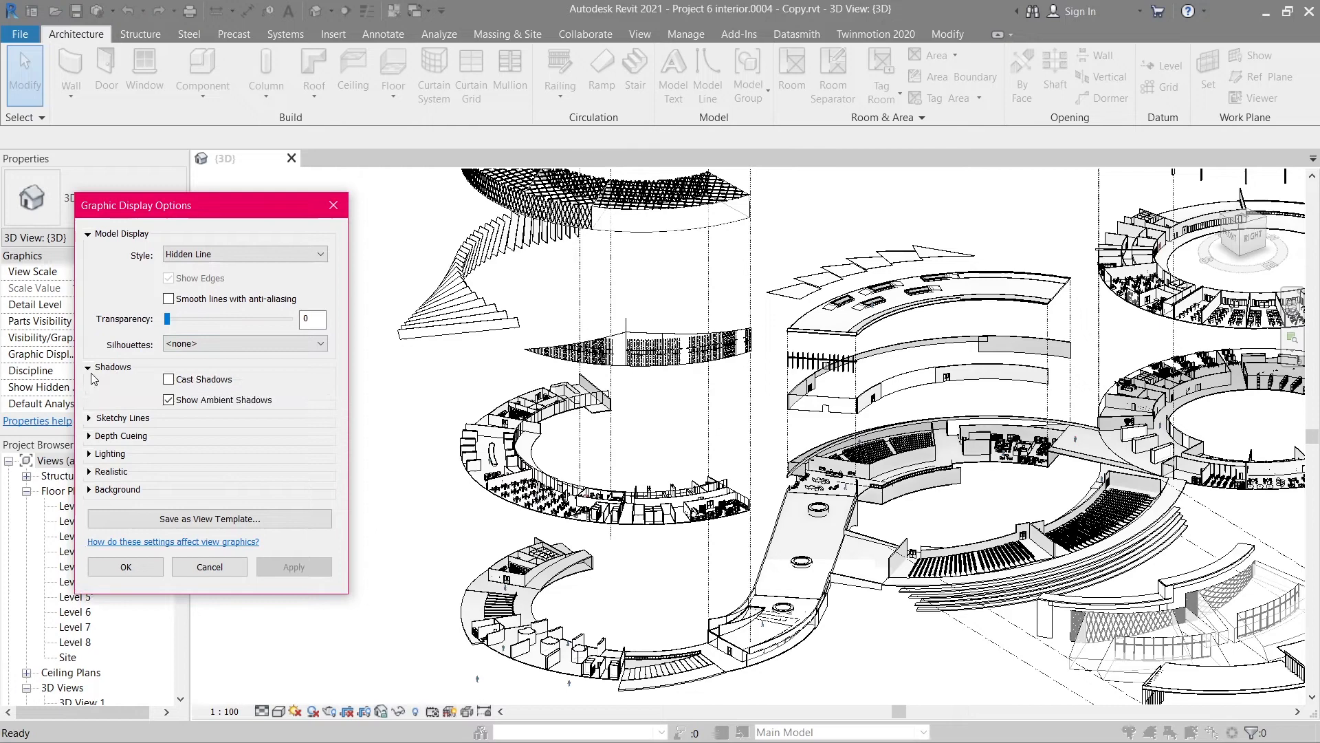
click(169, 379)
click(294, 568)
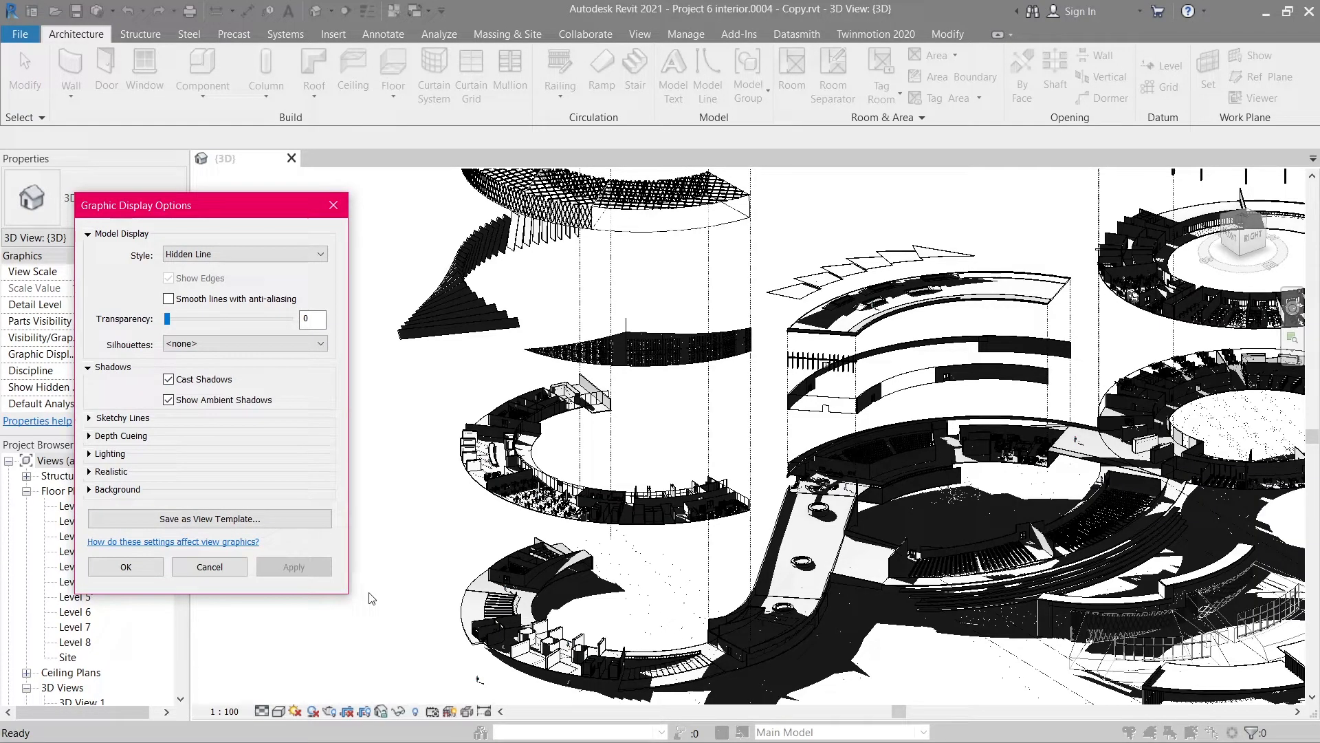
- Set the view's lighting to shadow intensity 30 and ambient light 60 in the graphic display options, and confirm
click(89, 454)
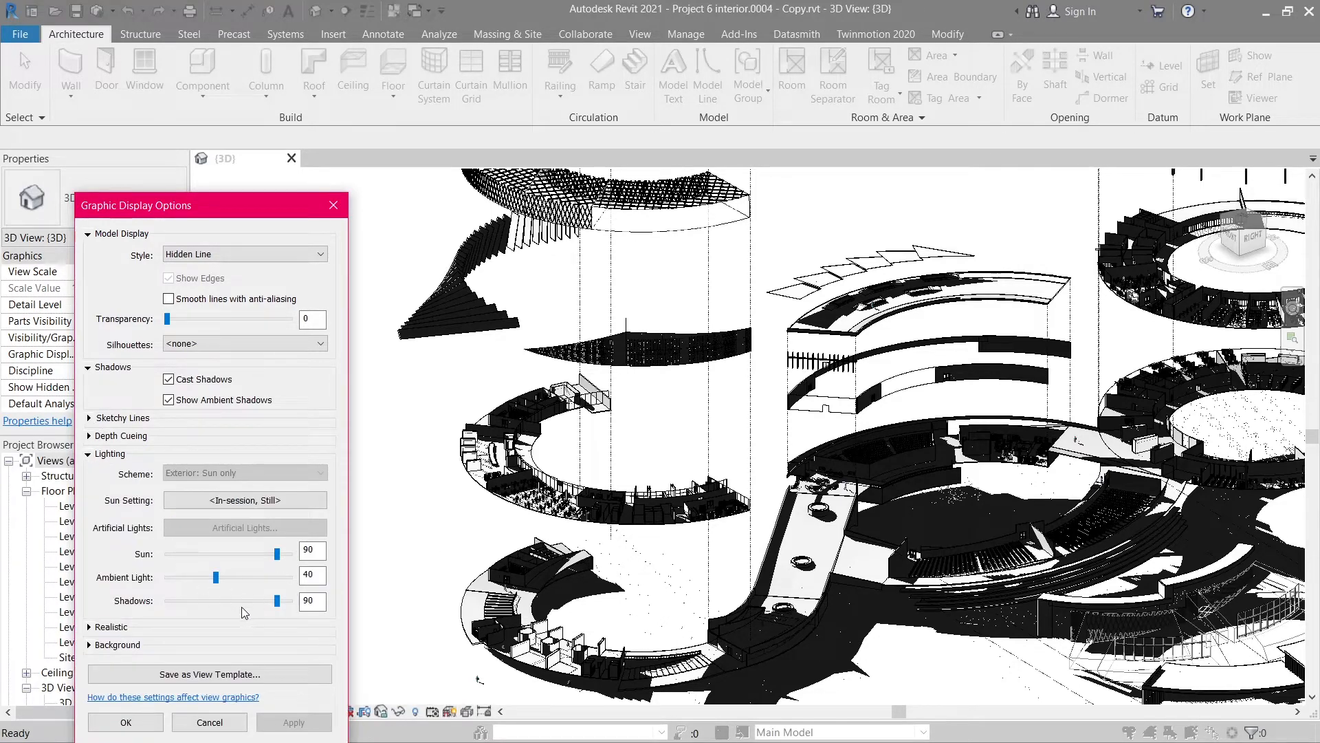
drag(242, 605, 210, 611)
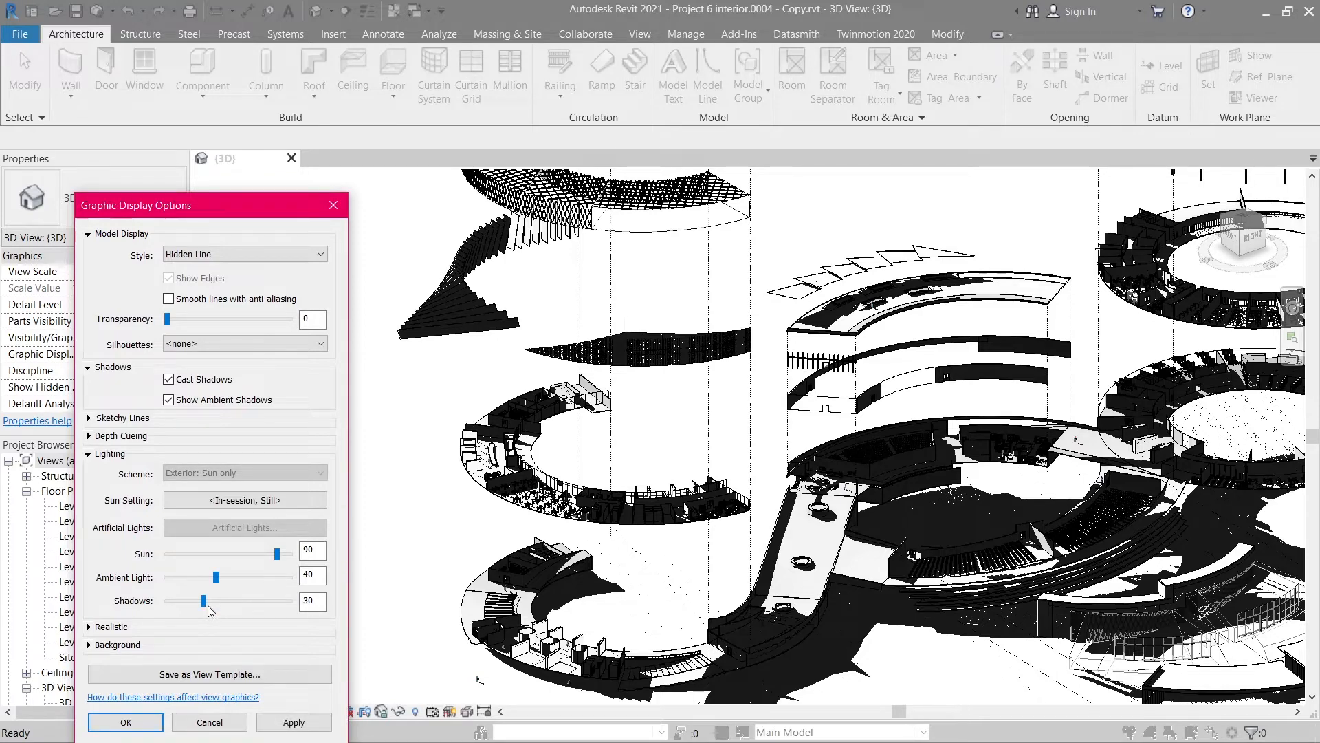
click(239, 577)
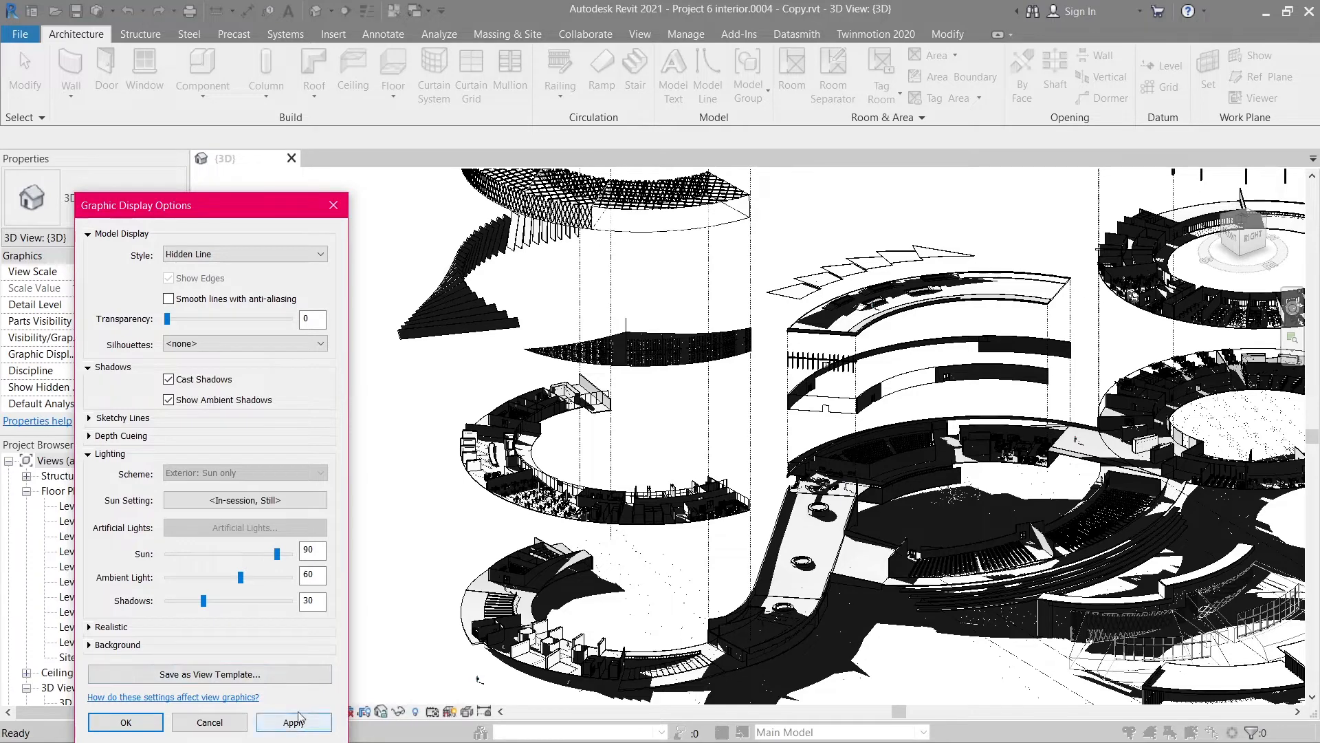
drag(239, 200, 252, 118)
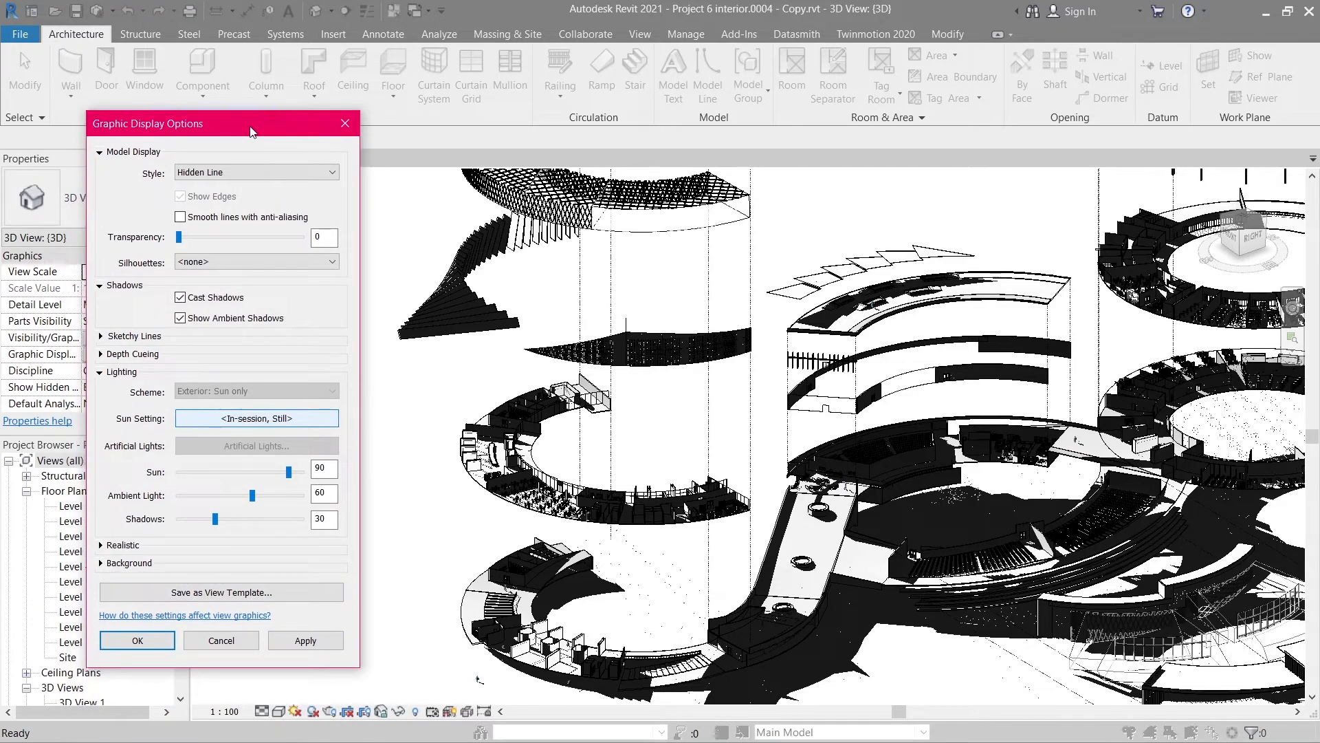
click(317, 643)
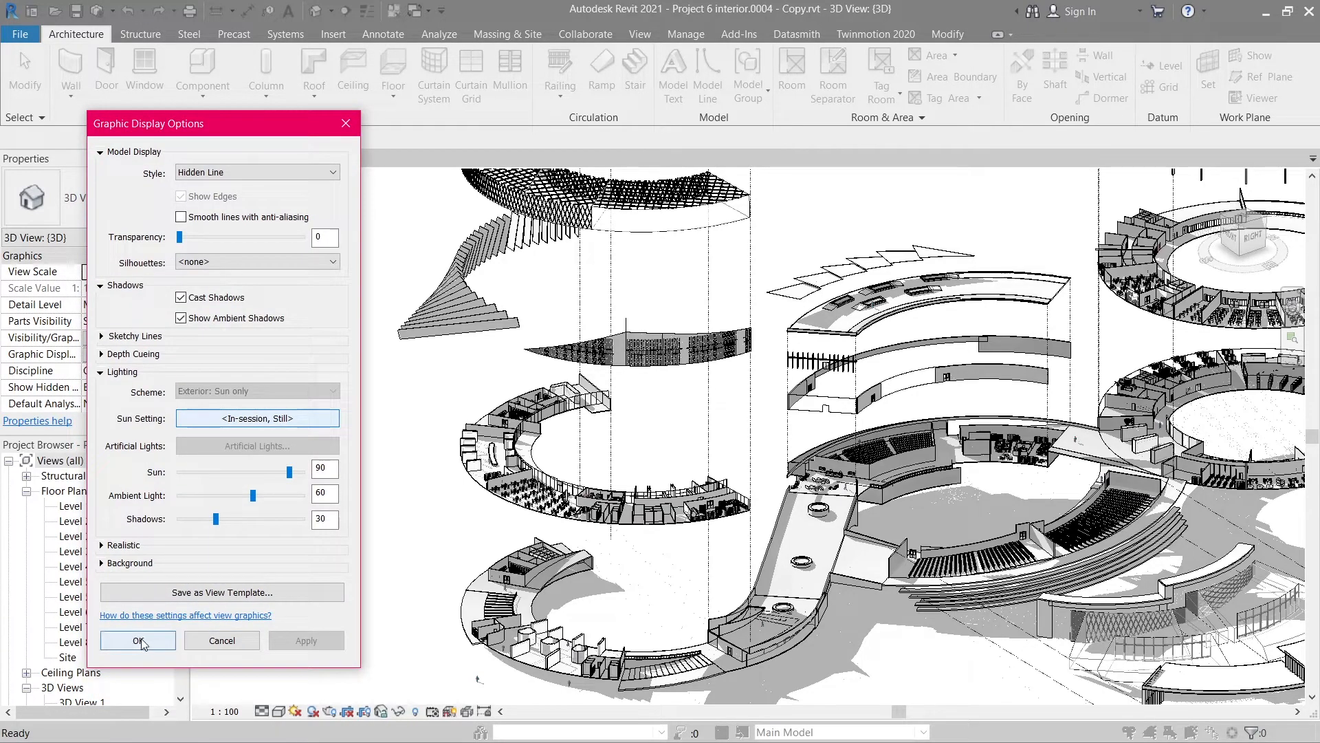
click(140, 642)
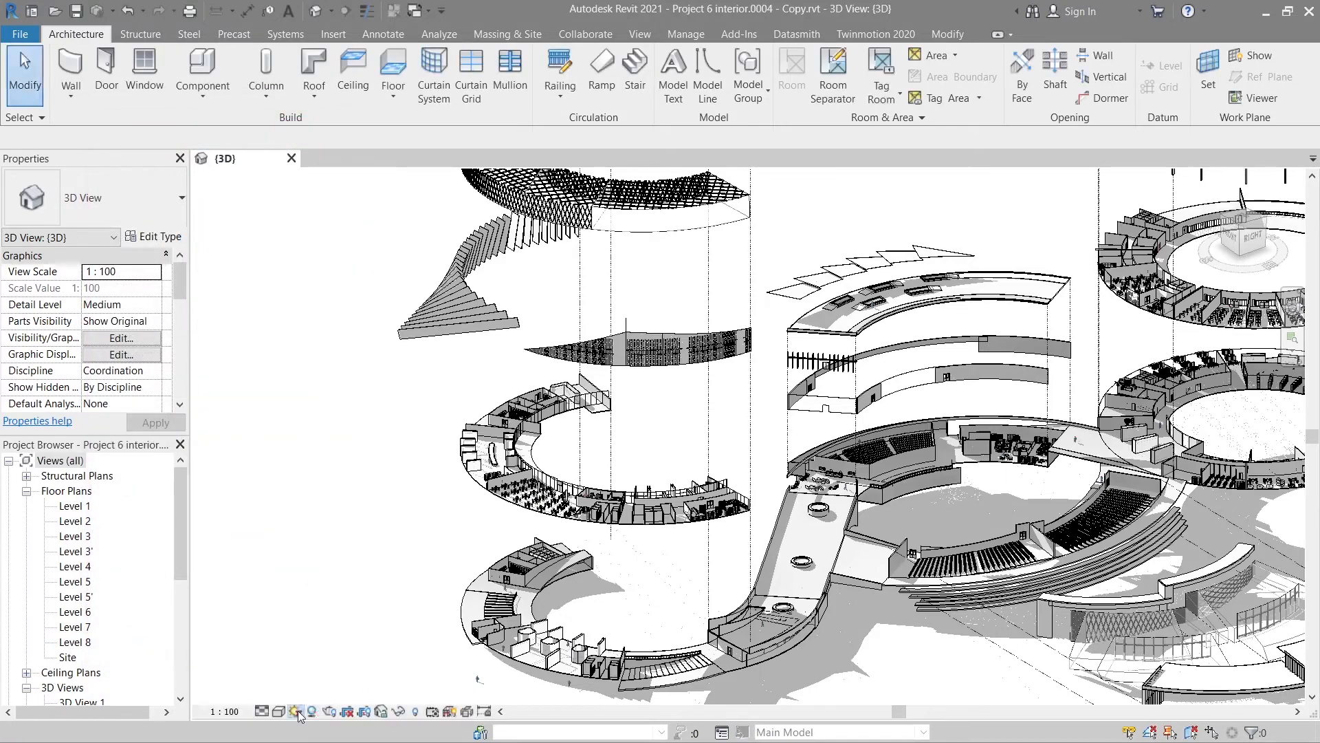
- Apply the still Summer Solstice preset in the sun settings and turn off the ground plane
click(296, 712)
click(329, 650)
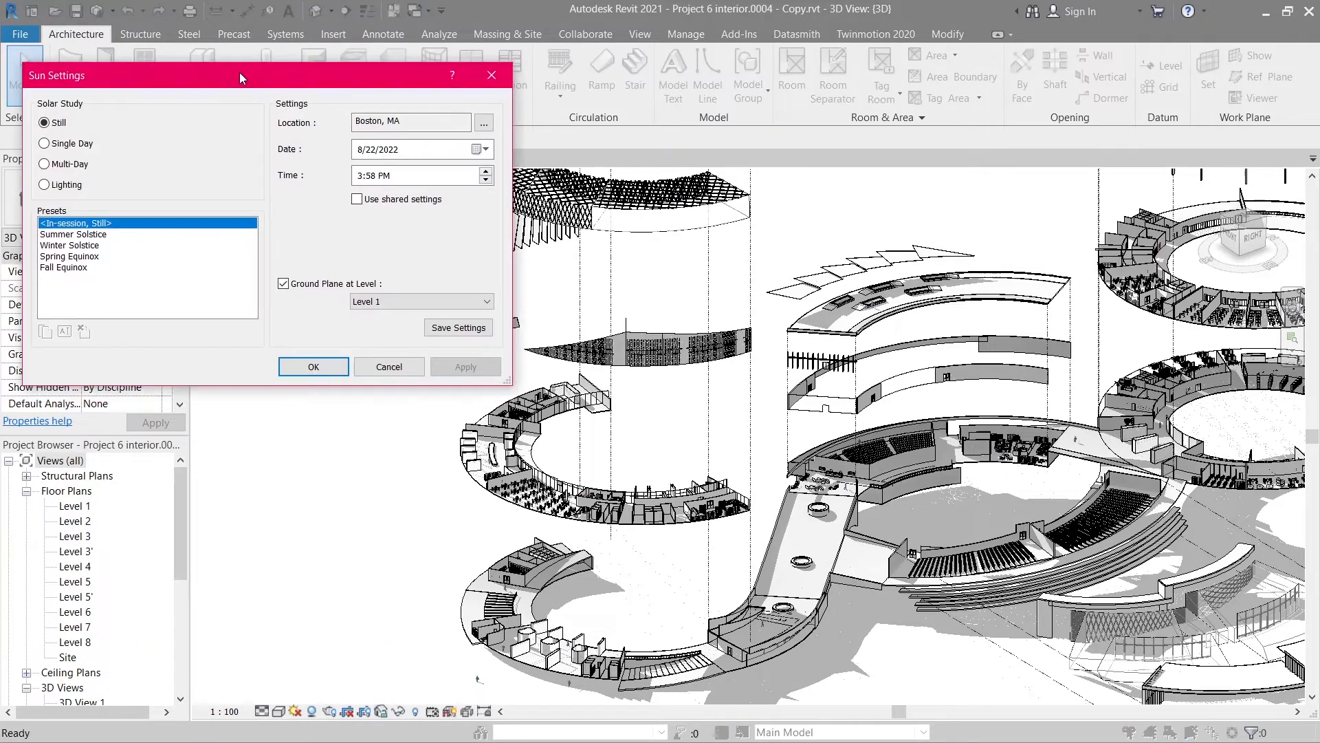
click(73, 144)
click(97, 256)
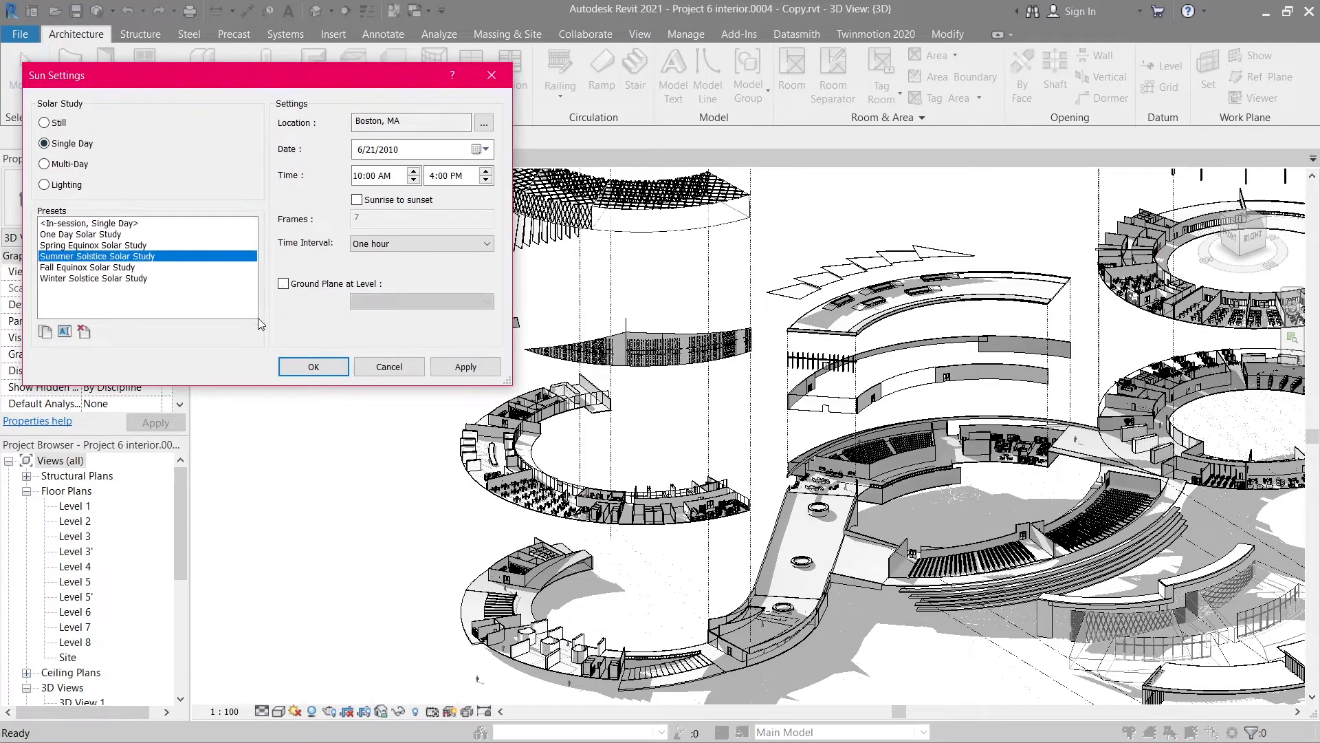
click(463, 367)
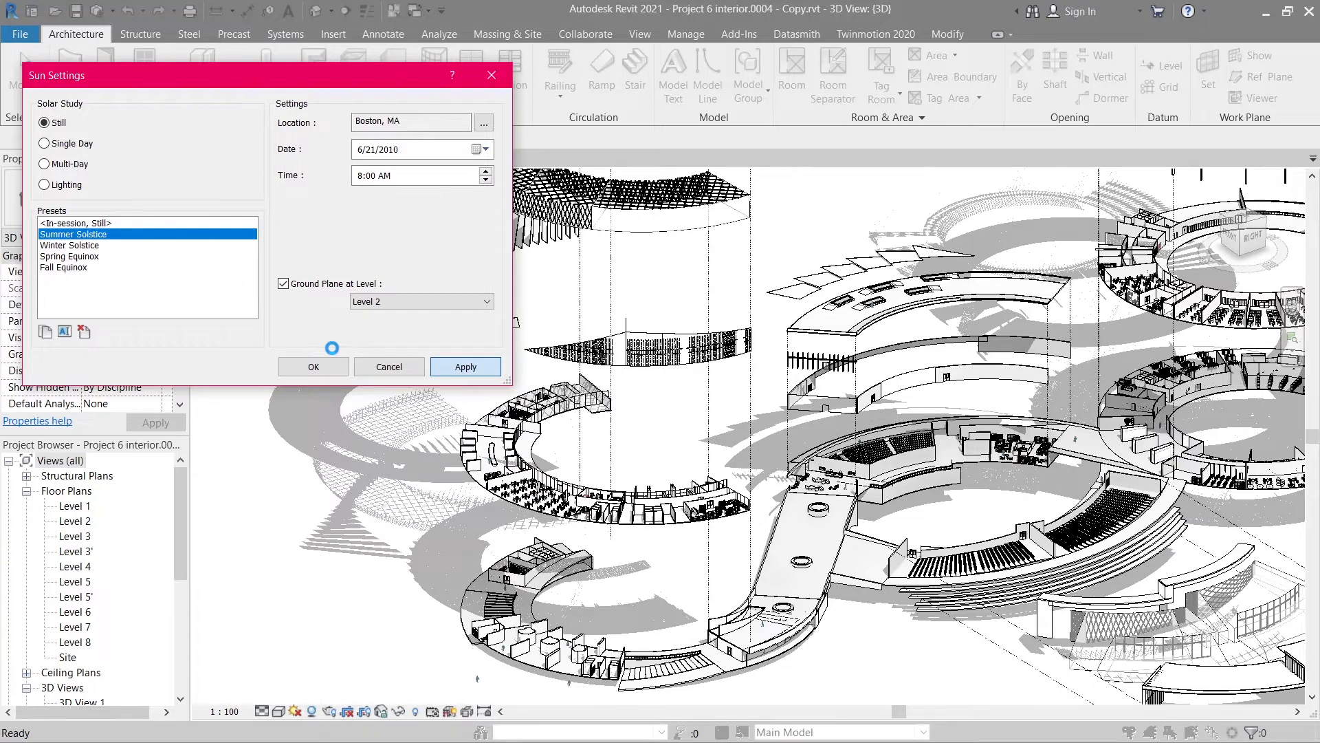
key(Return)
click(282, 283)
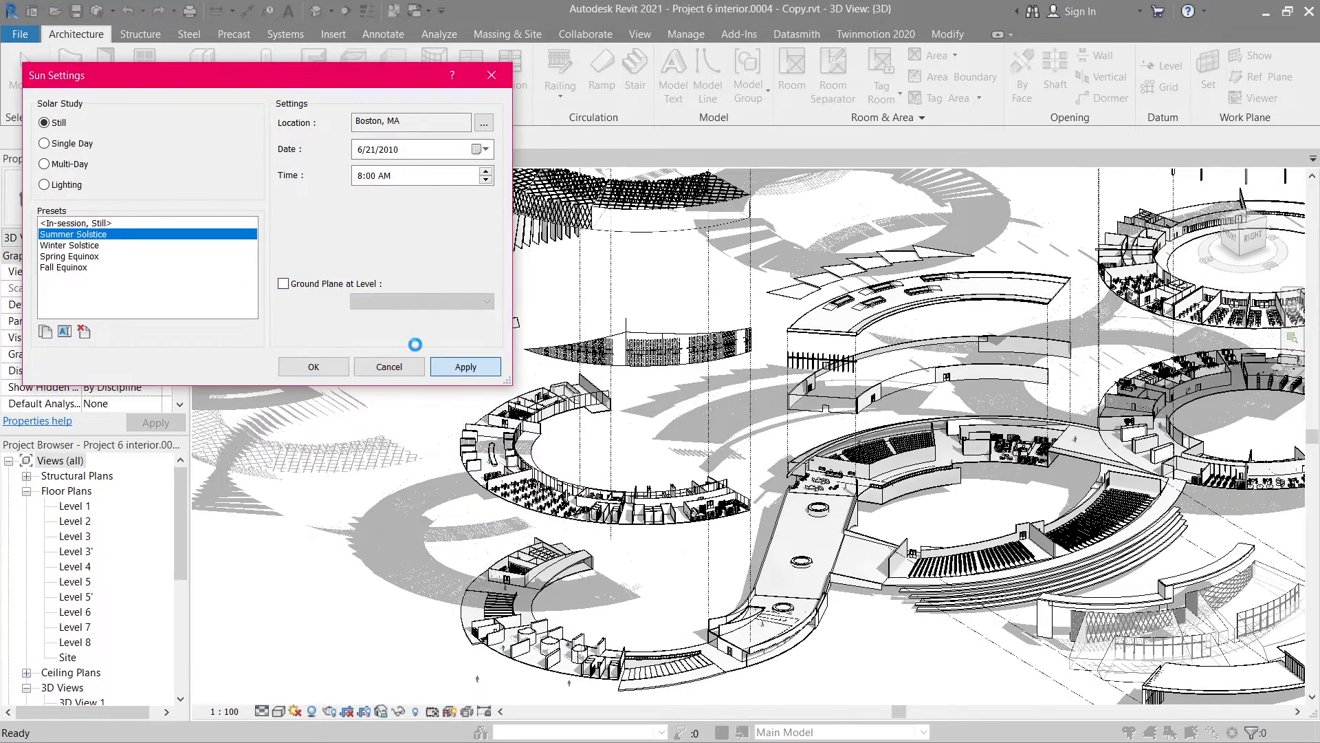
- Set the sun time to 7:00 AM for the Summer Solstice preset and confirm the sun settings
click(361, 176)
text(6)
click(463, 366)
click(361, 177)
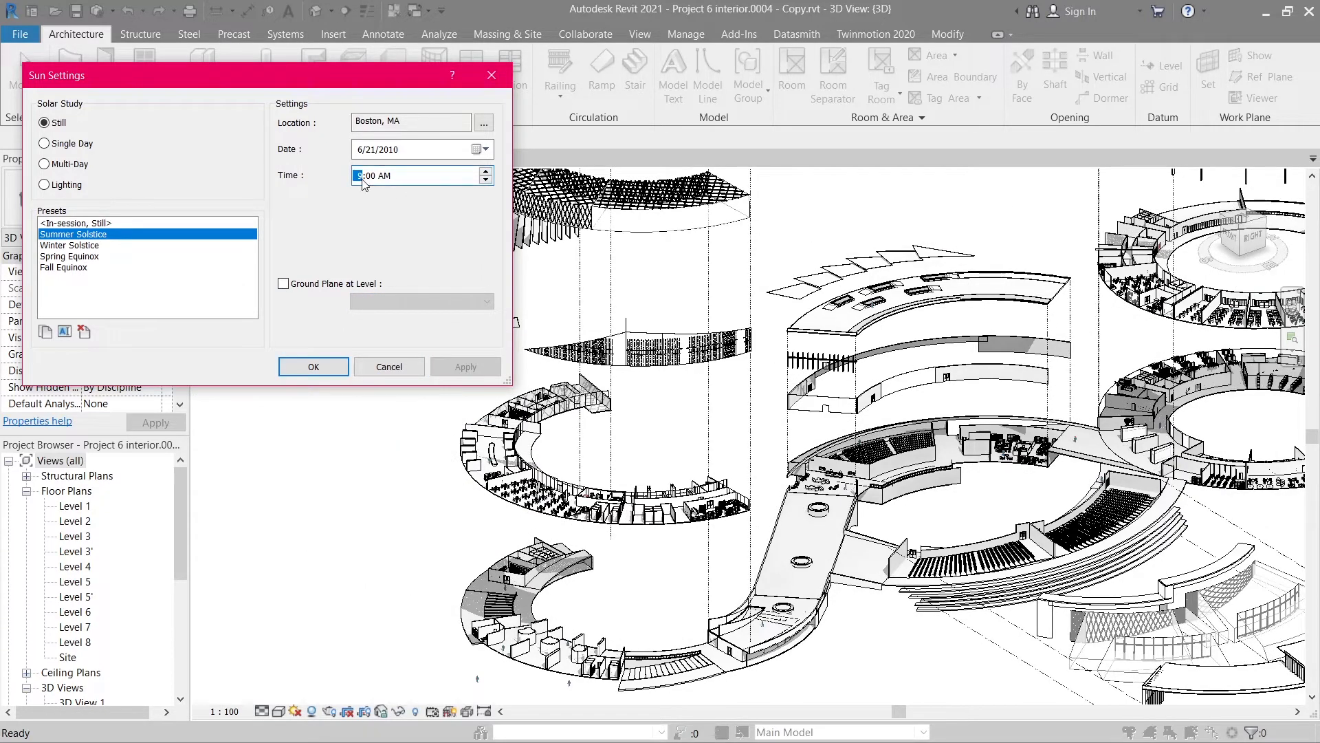
text(3)
click(458, 363)
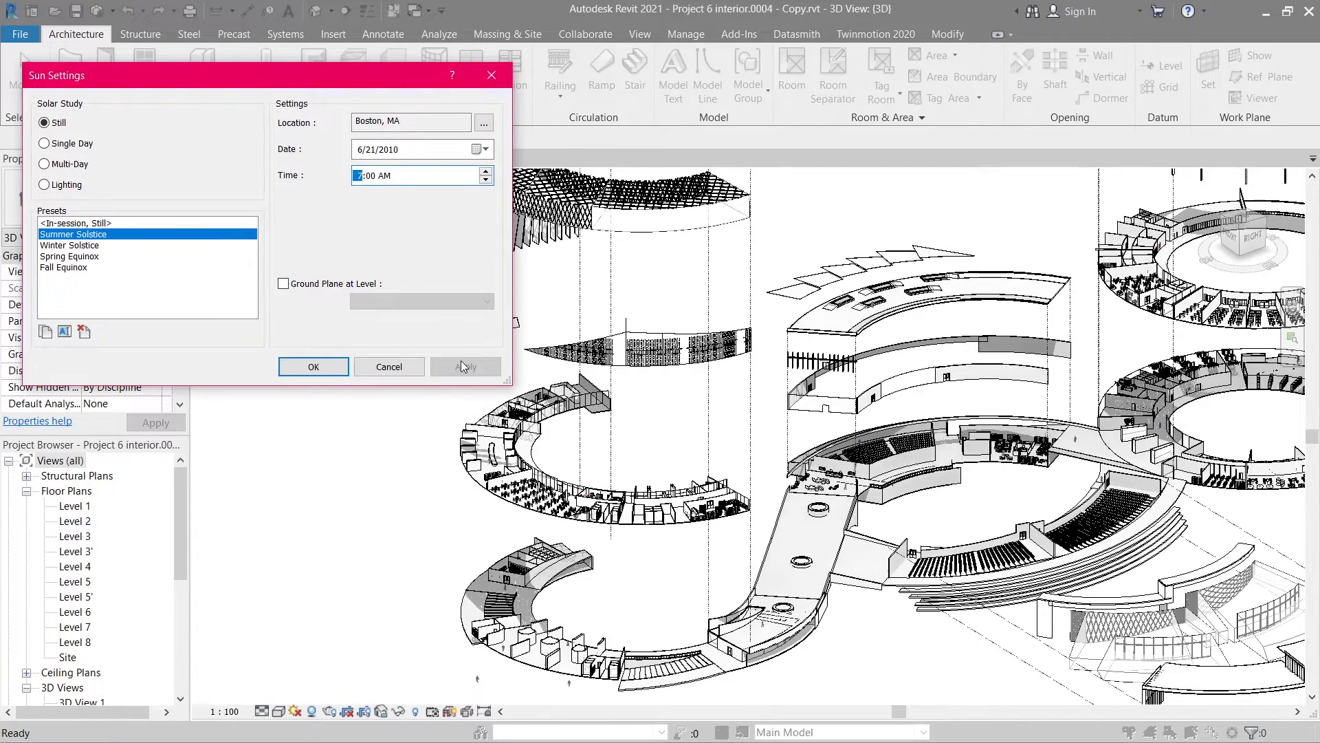
click(466, 366)
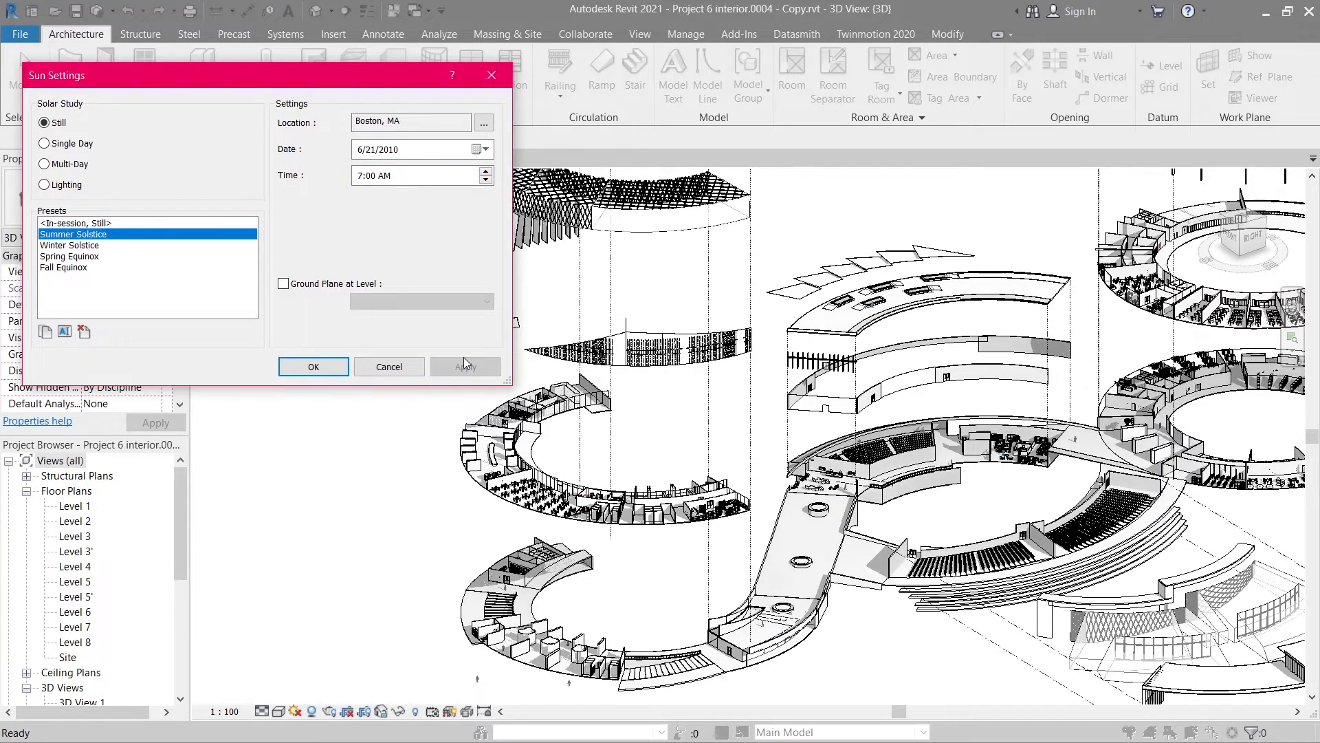
click(310, 366)
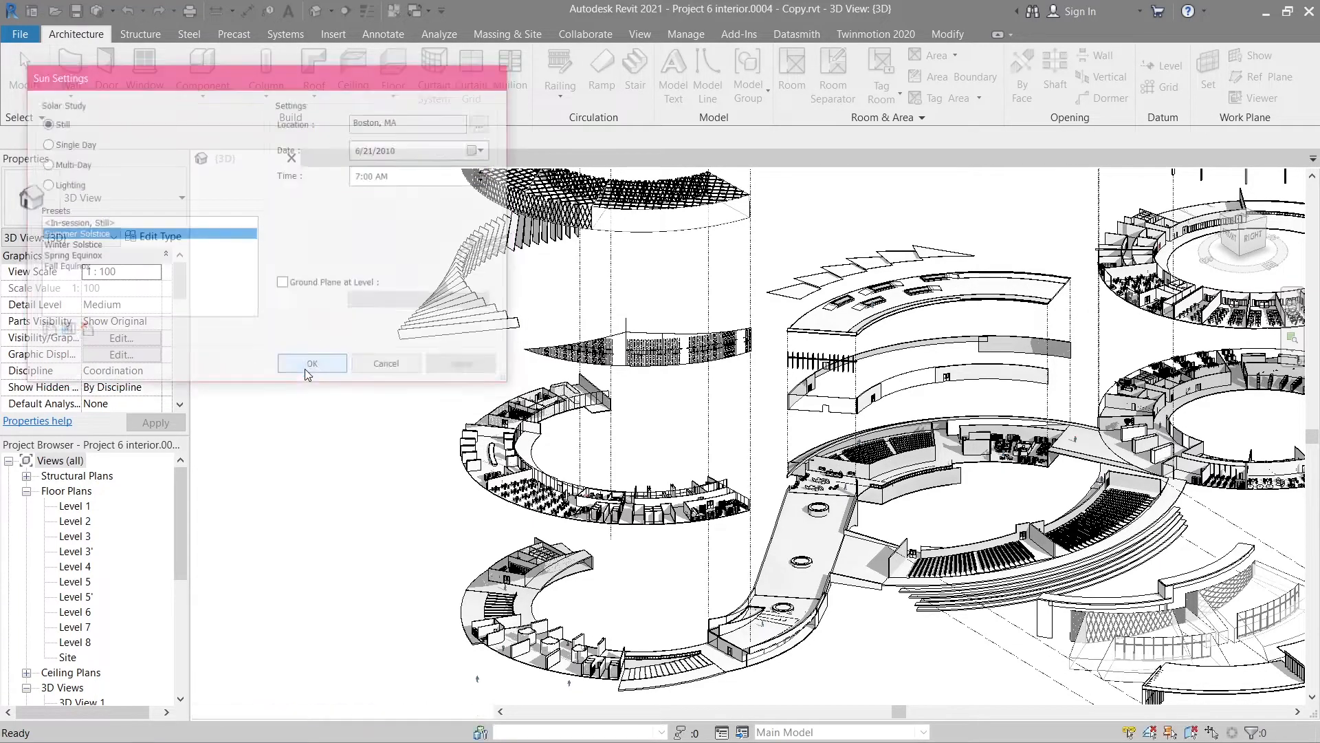
- Override the curved building's raised, furnished floor layer by element with Halftone and deselect it
scroll(563, 511, up, 2)
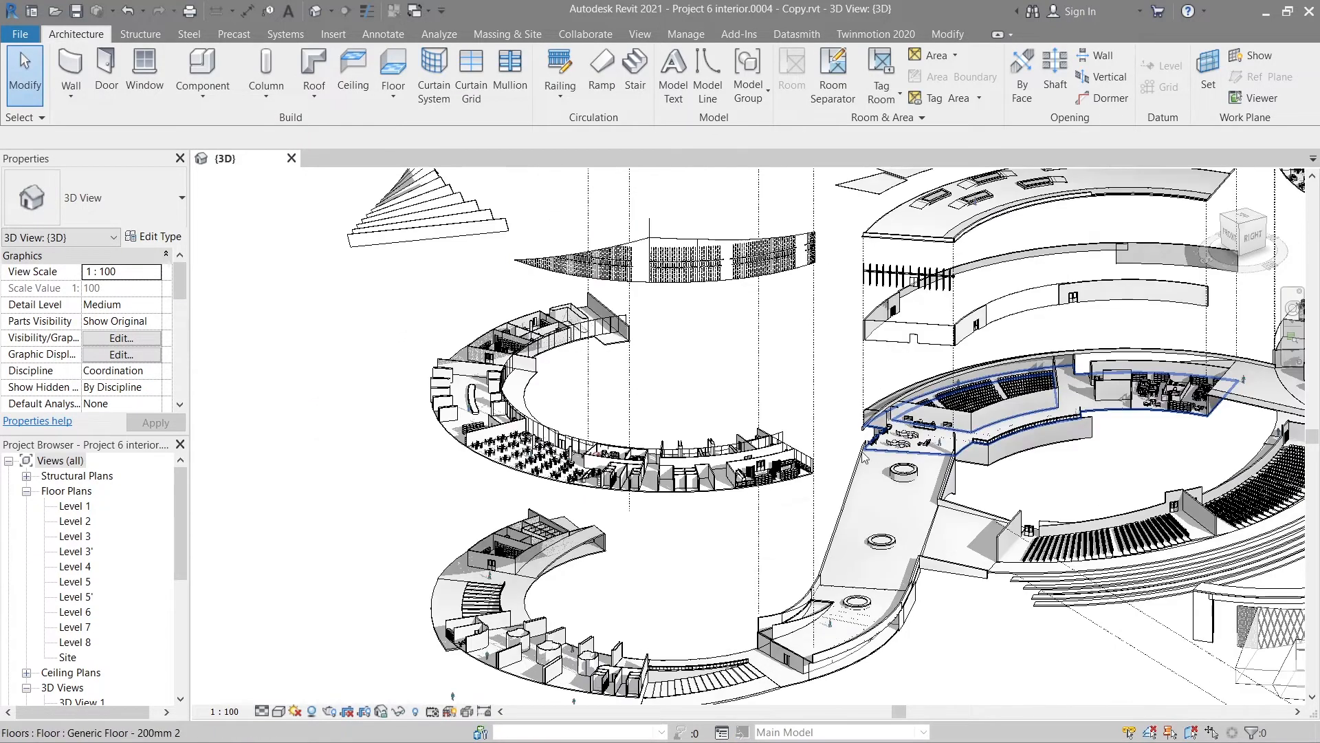
click(576, 485)
right_click(574, 490)
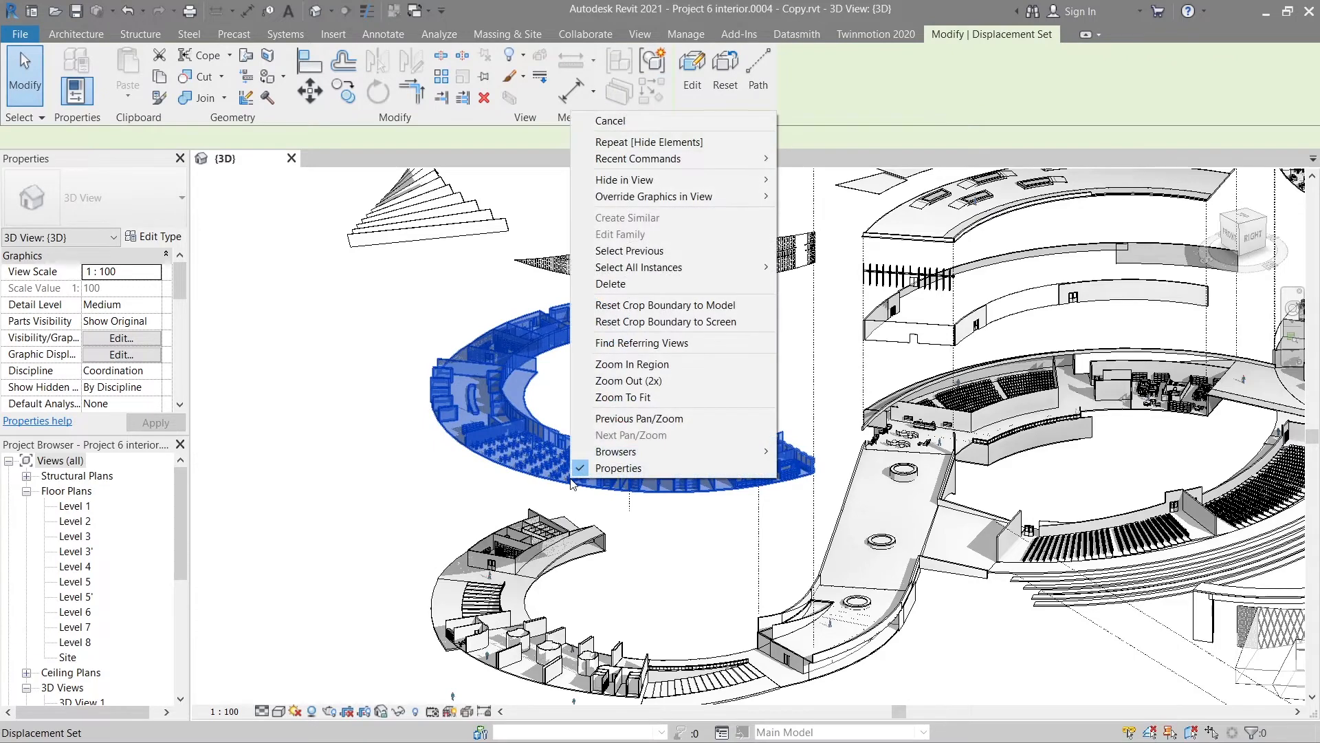
mouse_move(687, 196)
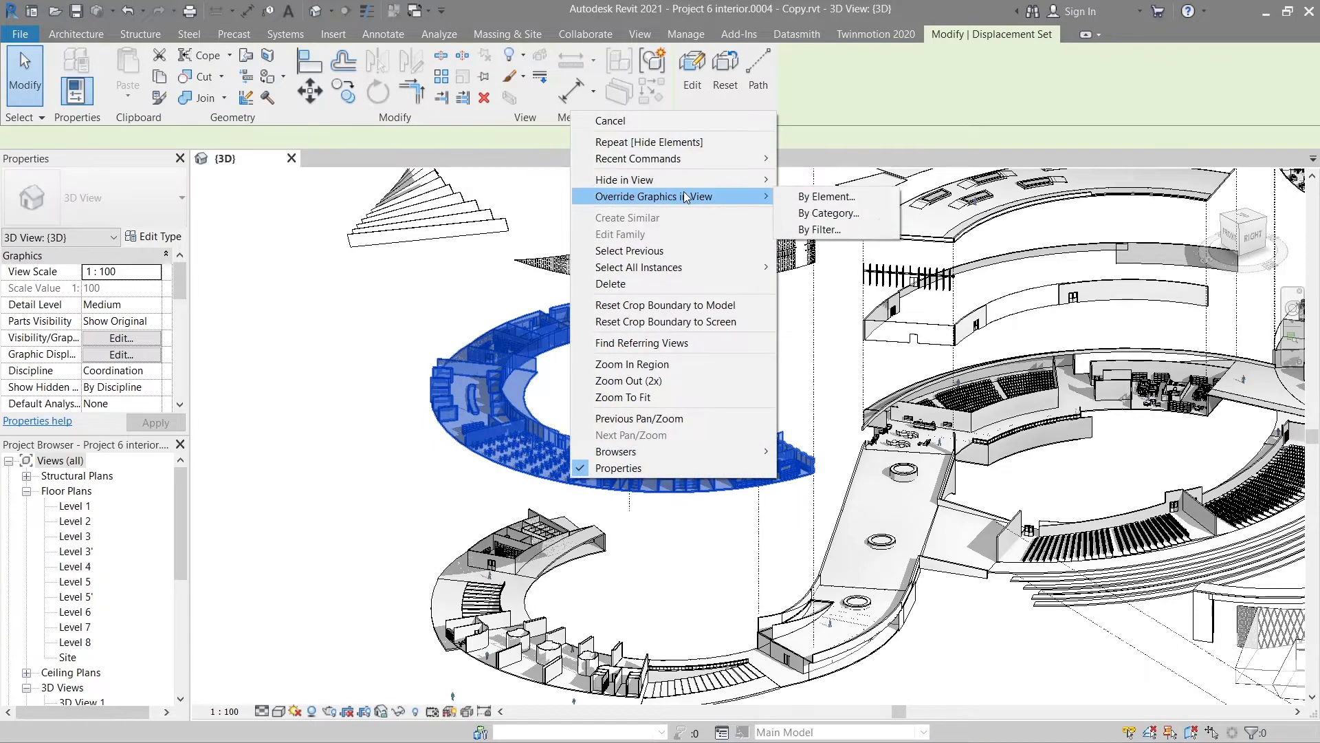
click(848, 198)
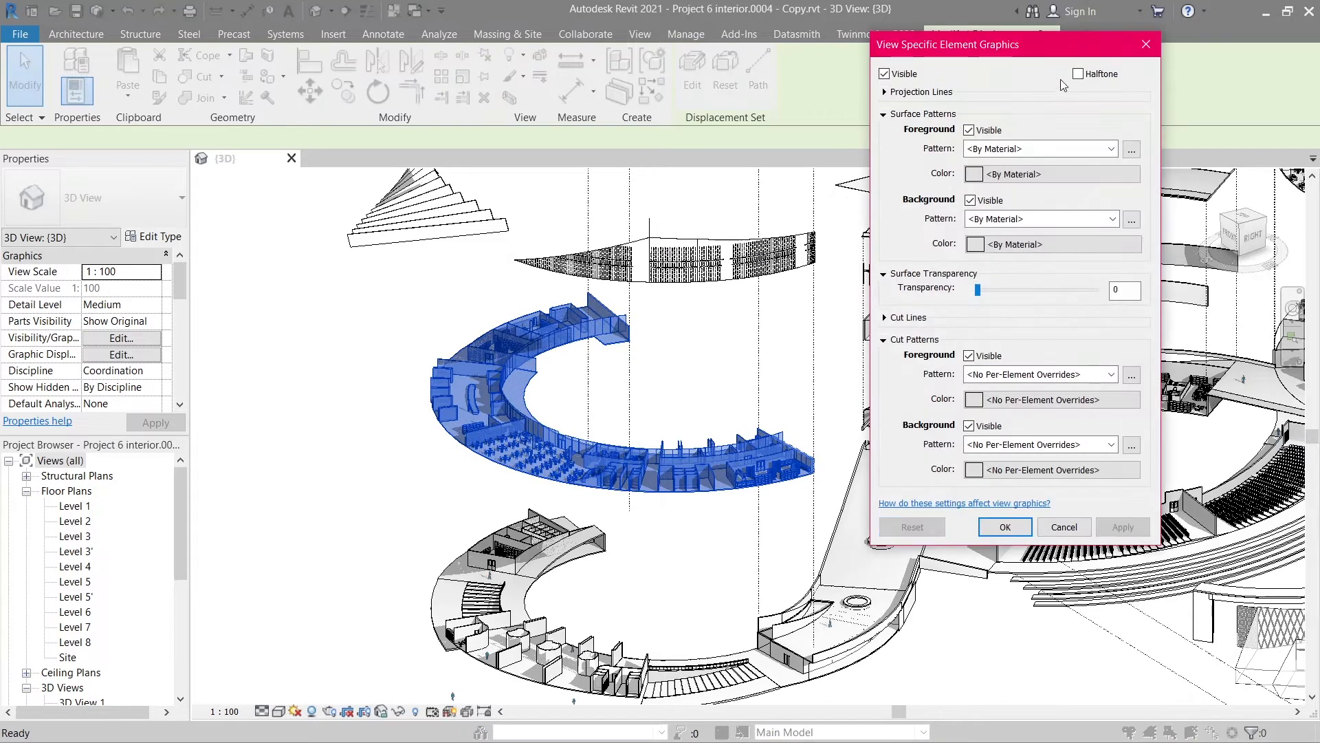
click(1078, 75)
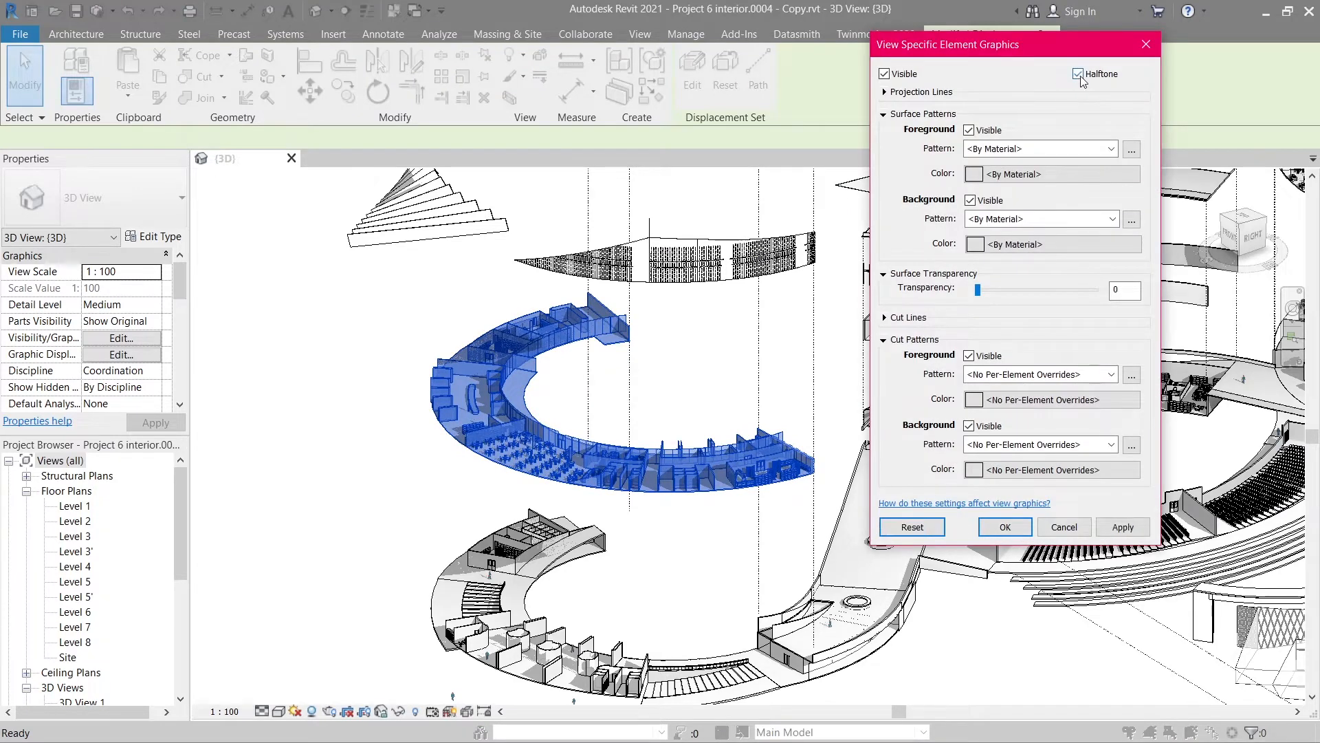
click(1011, 527)
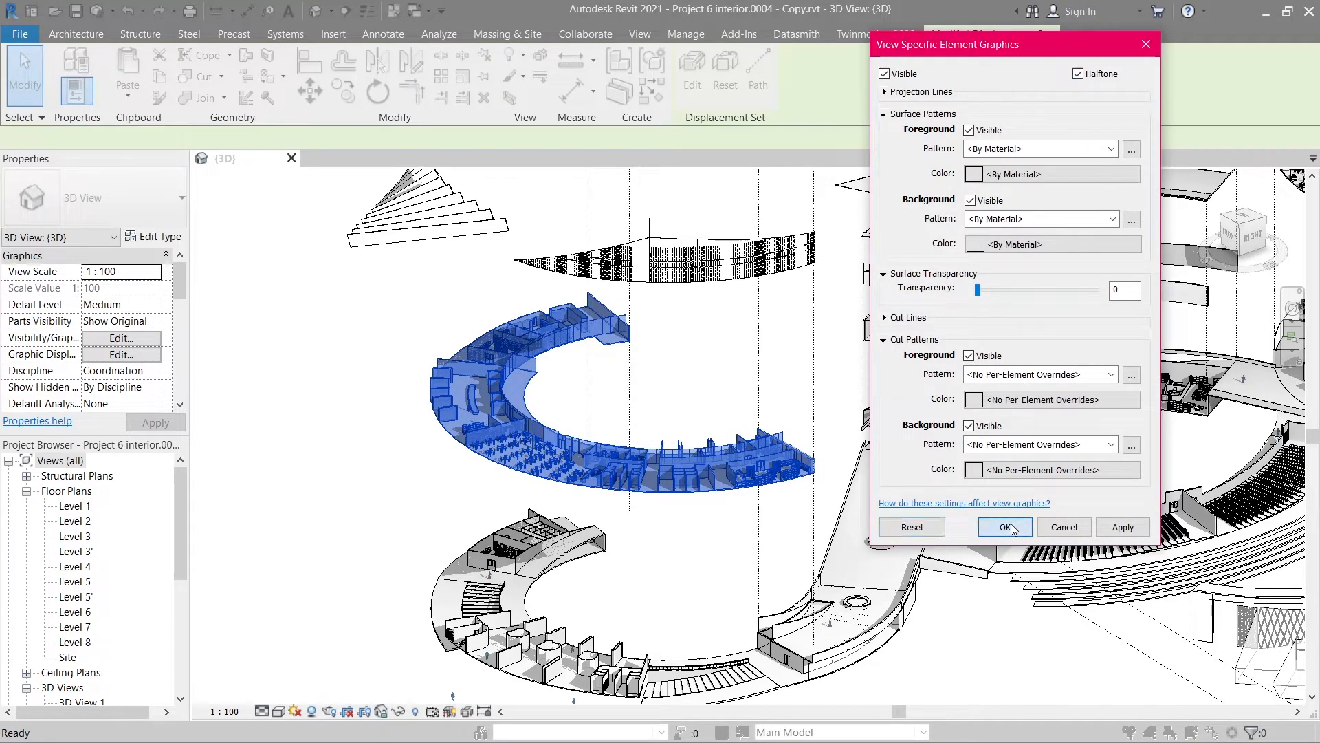
click(686, 548)
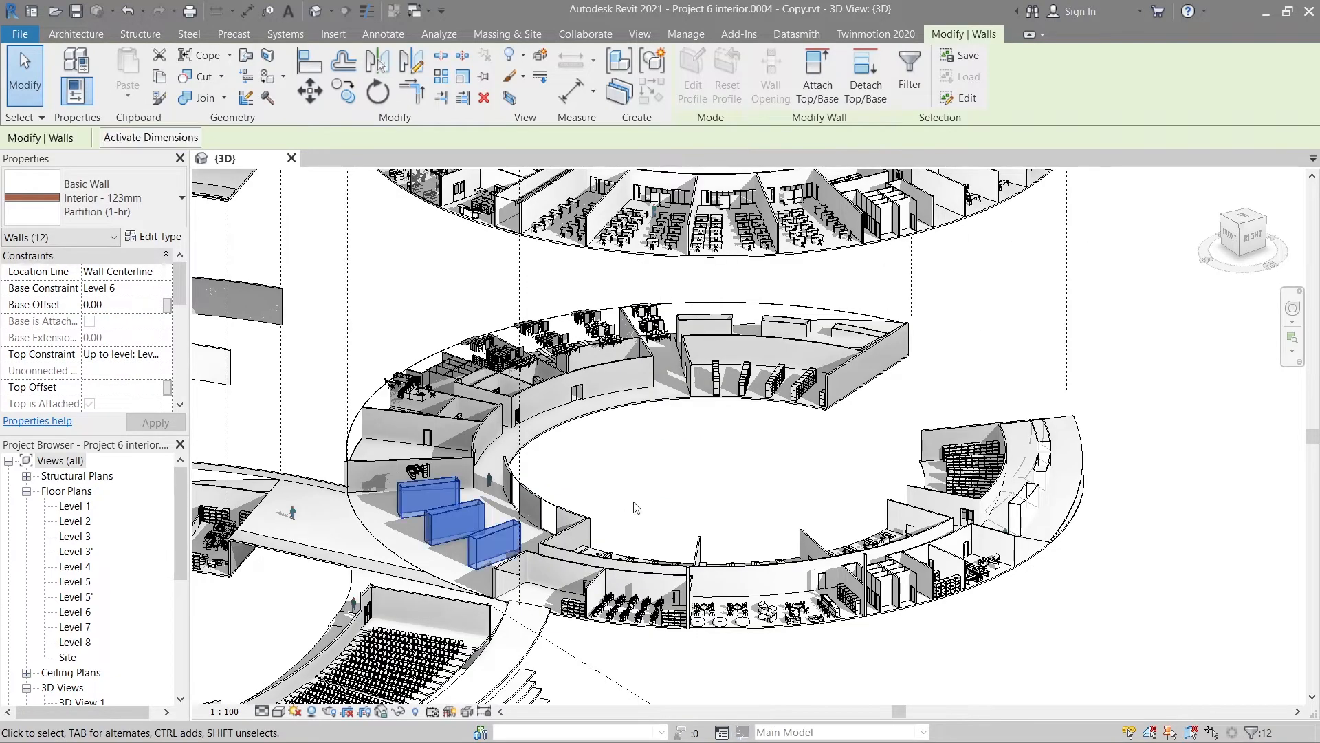
- Start a by-element graphics override for the selected interior partition walls in the round building and turn on Halftone
right_click(497, 532)
mouse_move(620, 249)
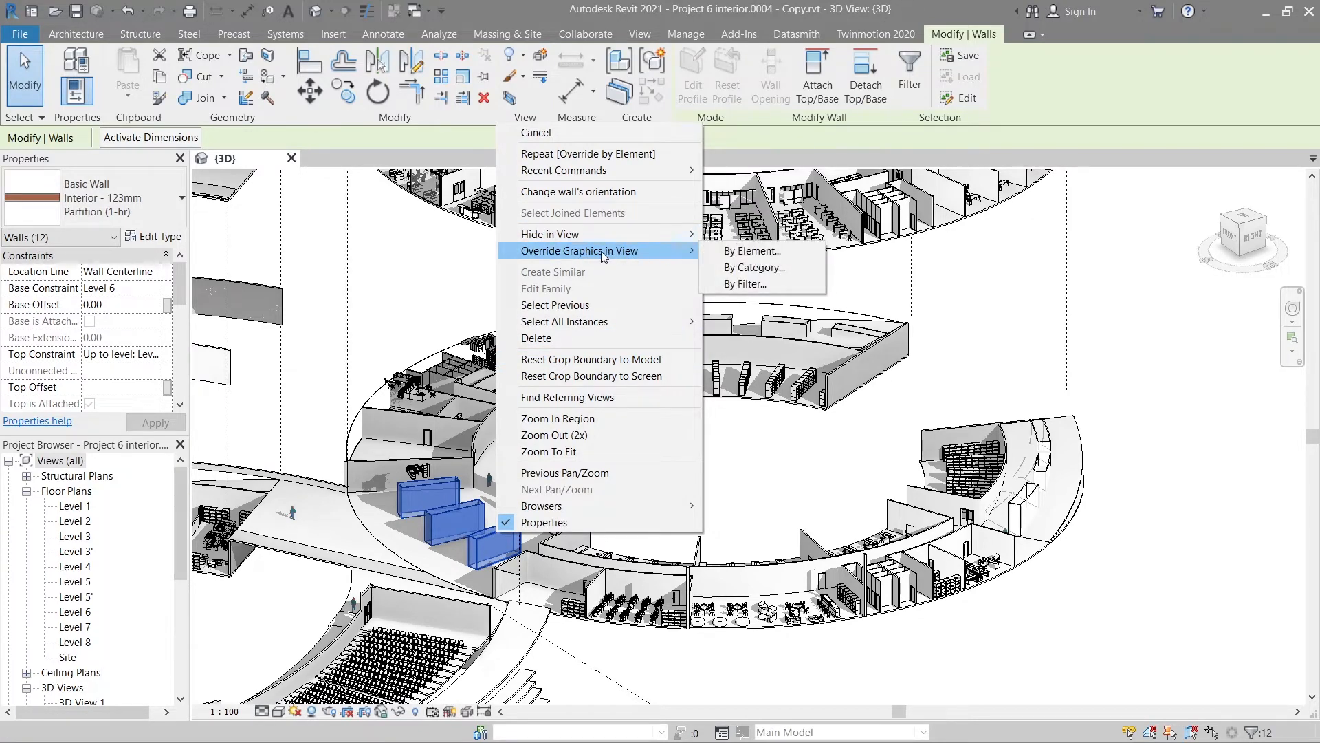
click(745, 254)
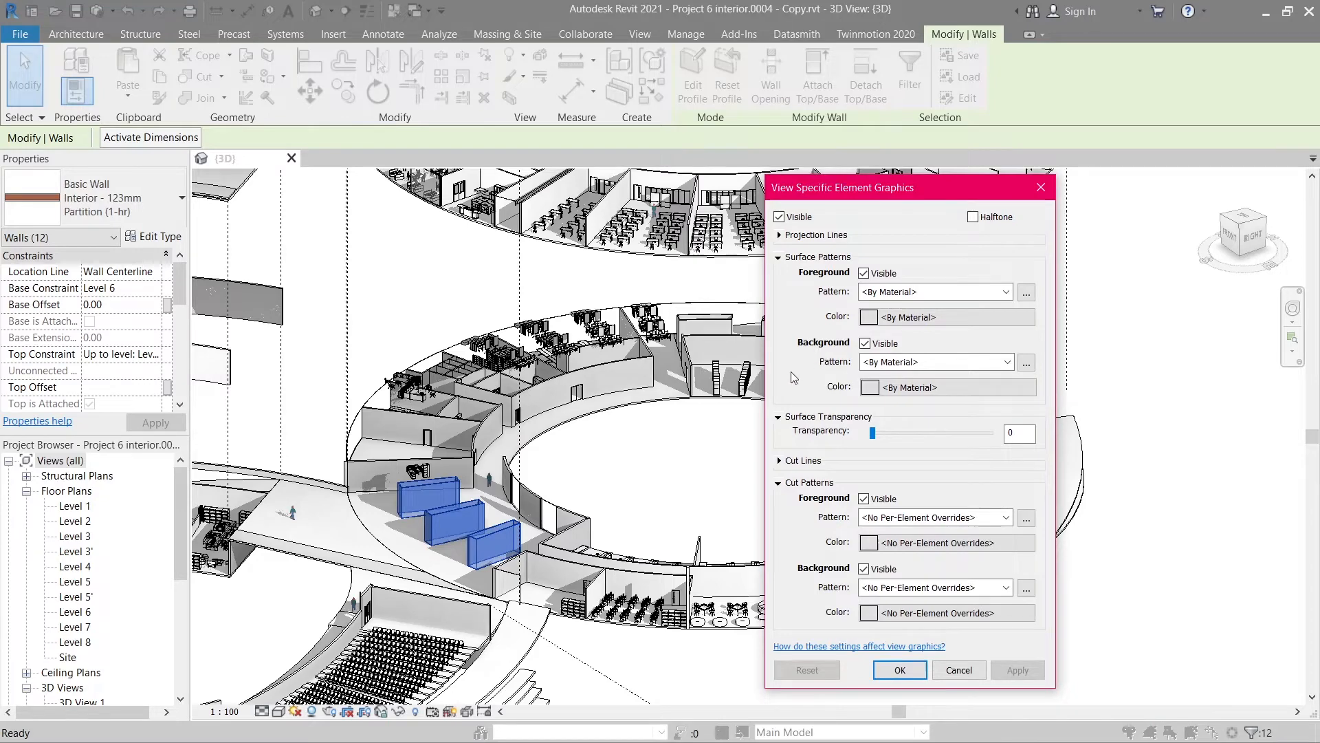
click(781, 484)
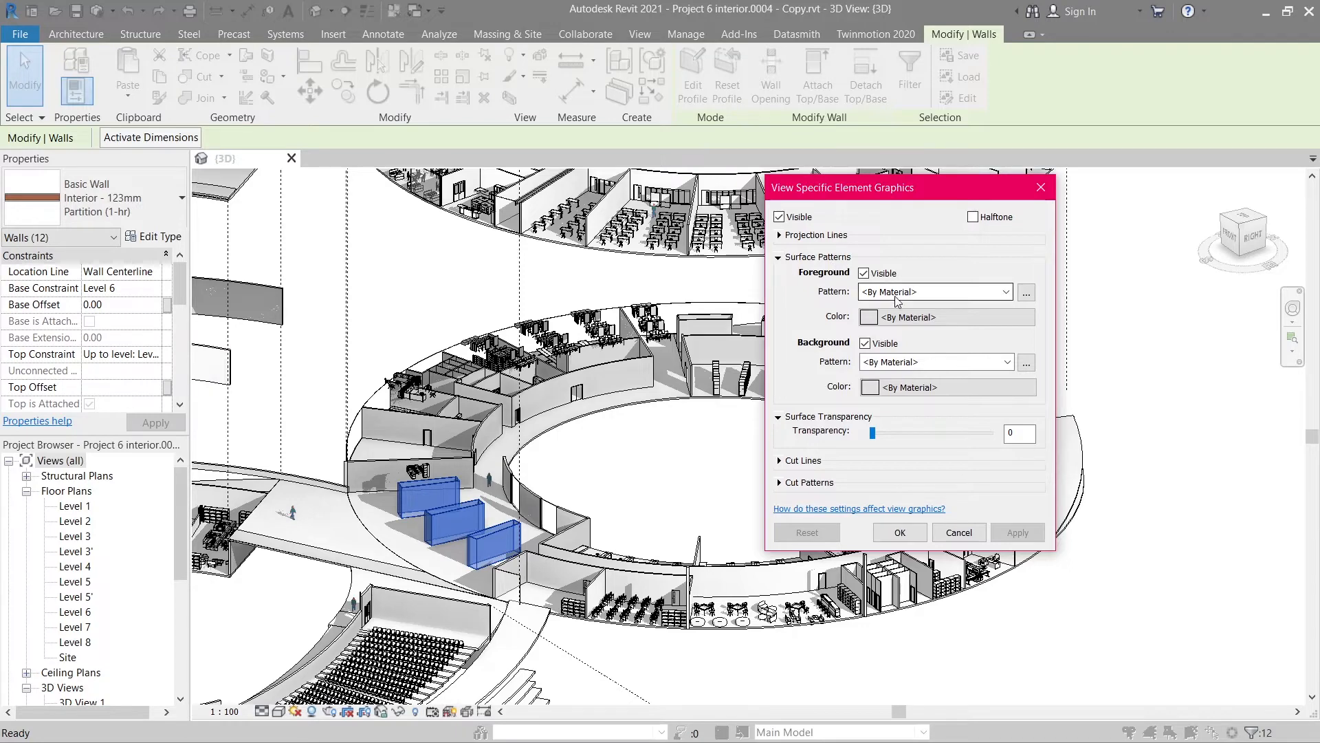
click(972, 217)
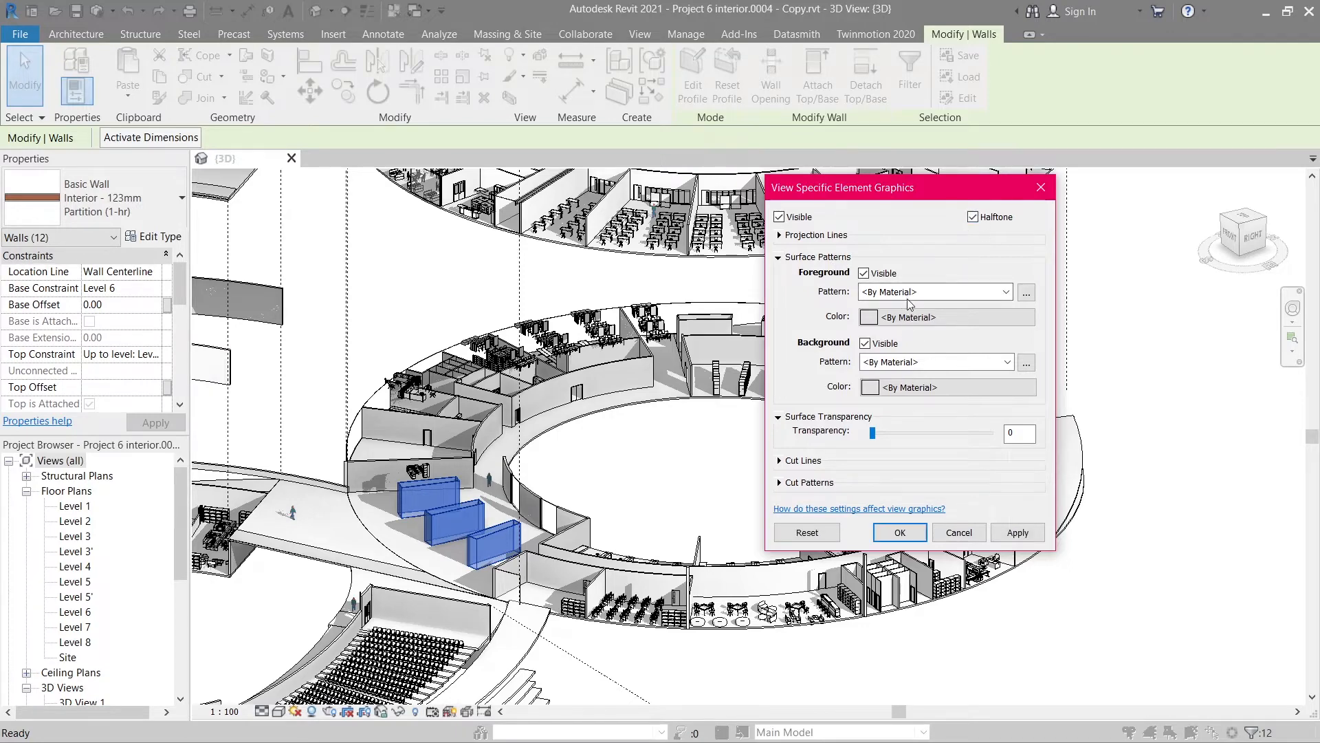
- Set the partition walls' foreground surface pattern to Solid fill in yellow
click(915, 293)
click(920, 320)
click(920, 317)
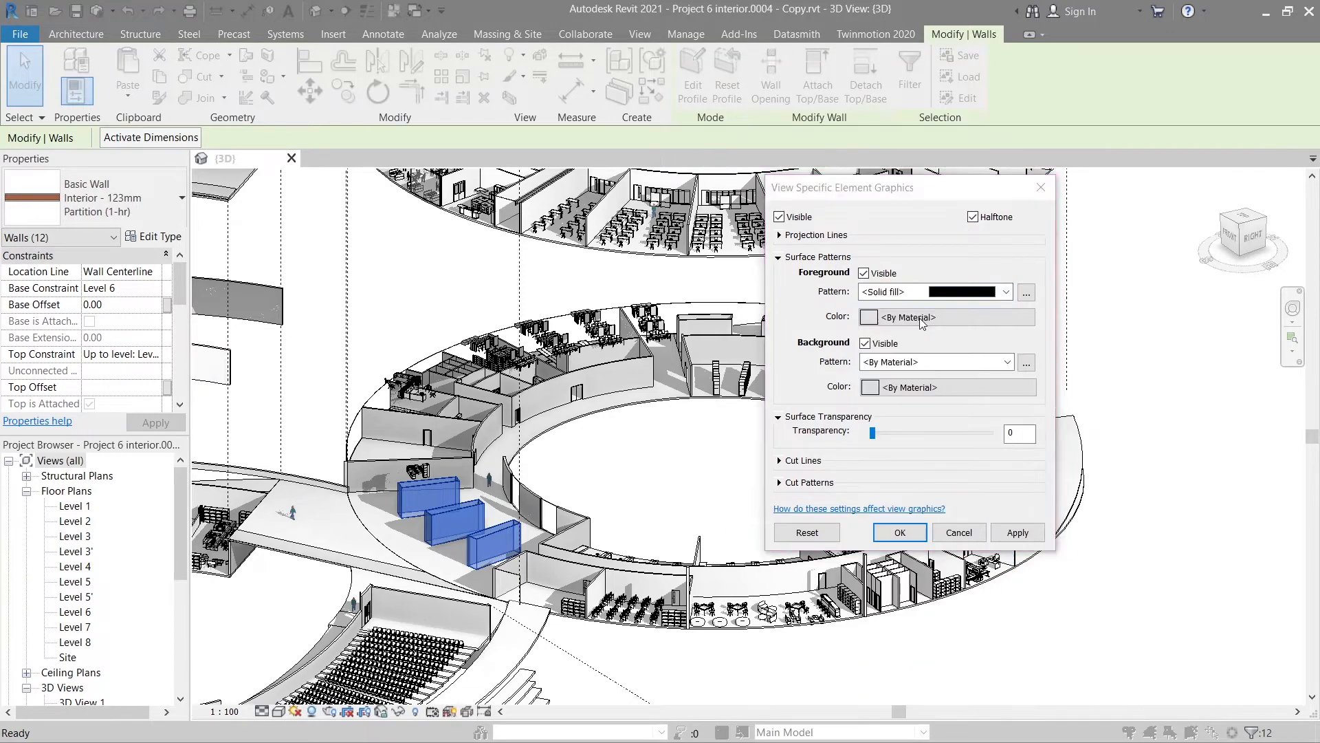
click(784, 384)
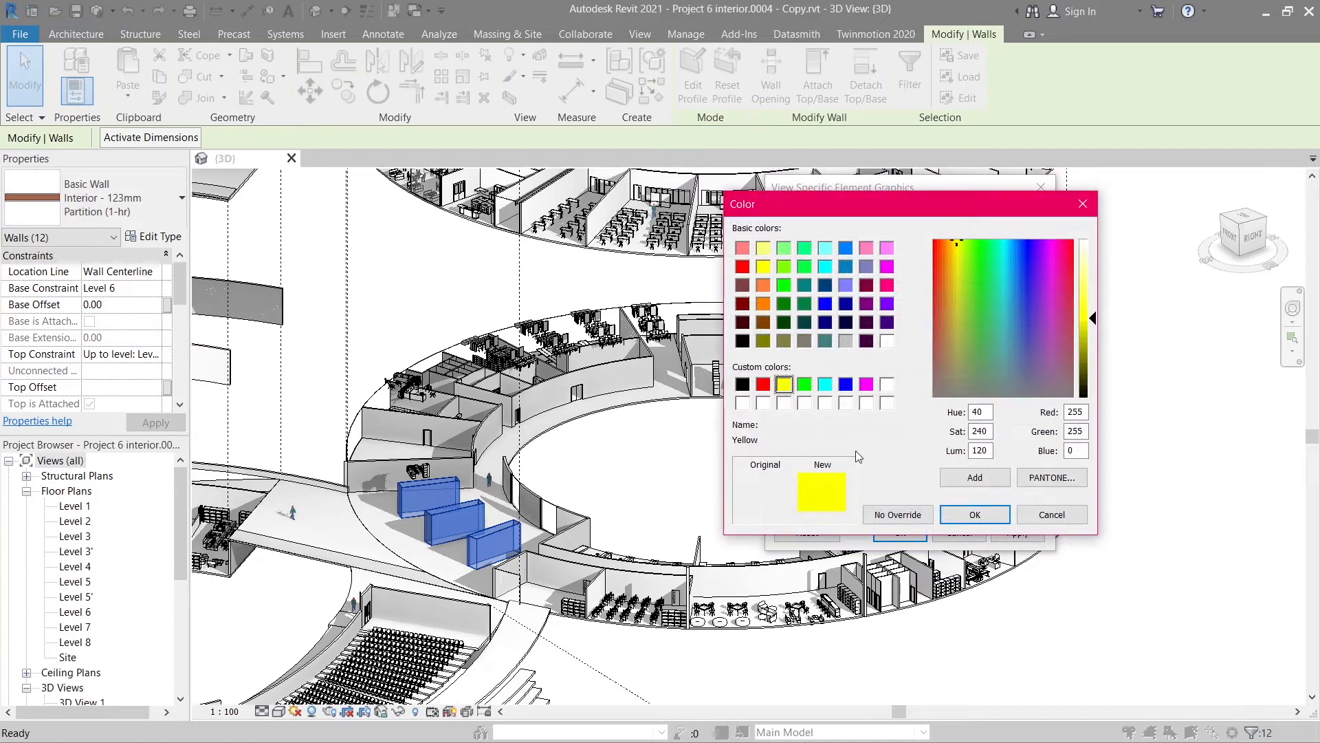
click(966, 525)
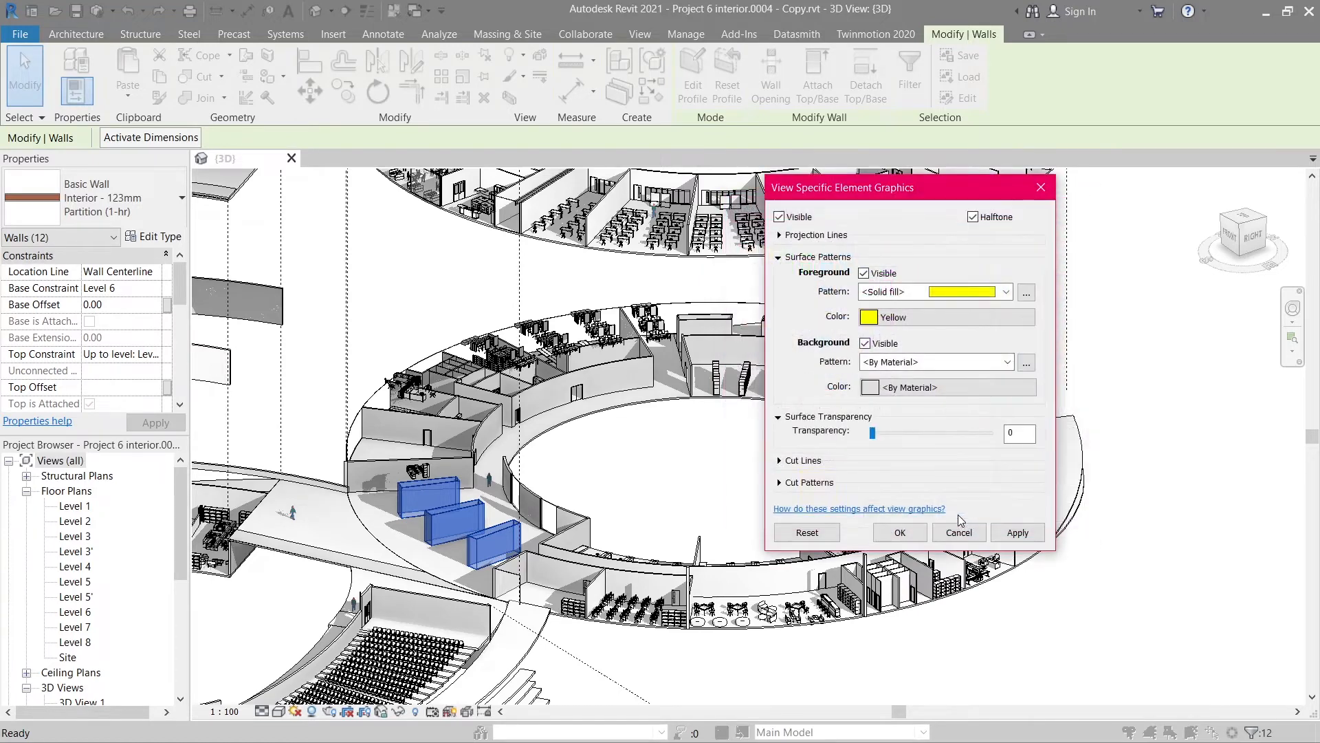
- Give the partition walls a yellow Solid fill background pattern and a surface transparency of 40, and apply the override
click(919, 363)
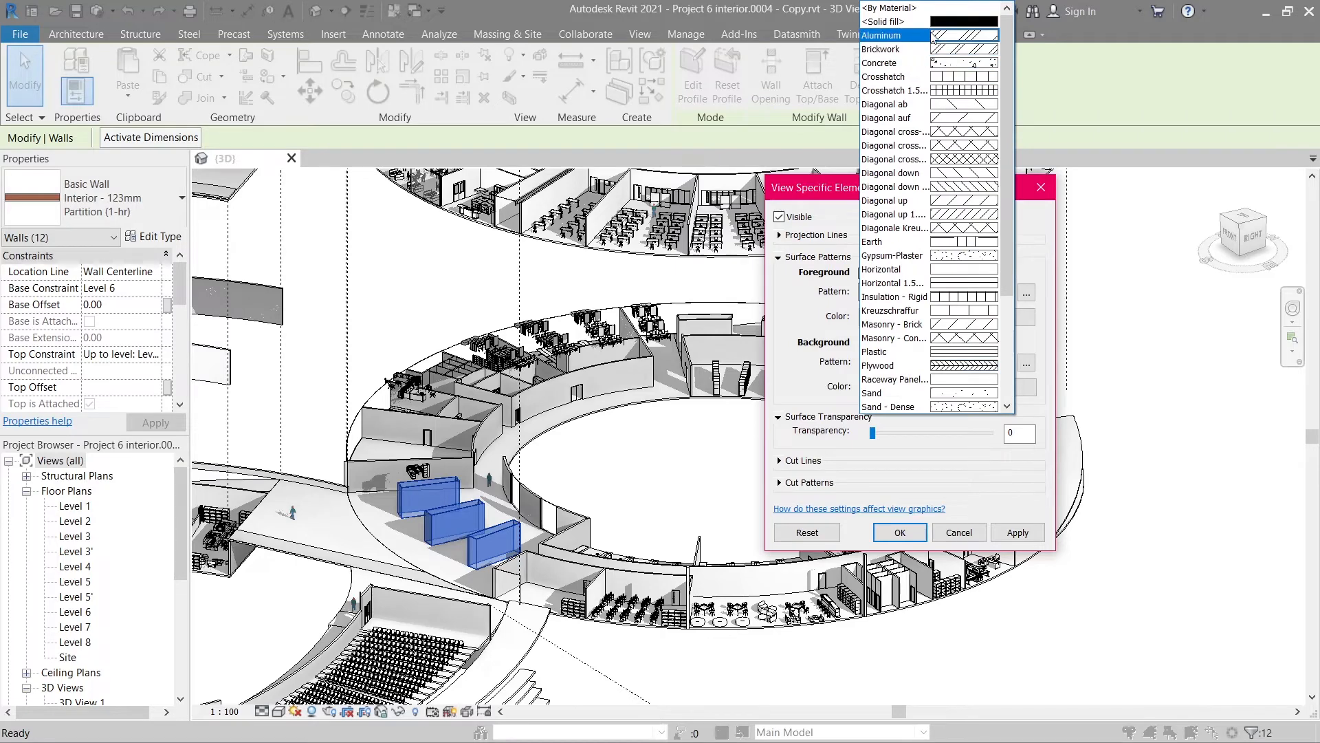
click(932, 26)
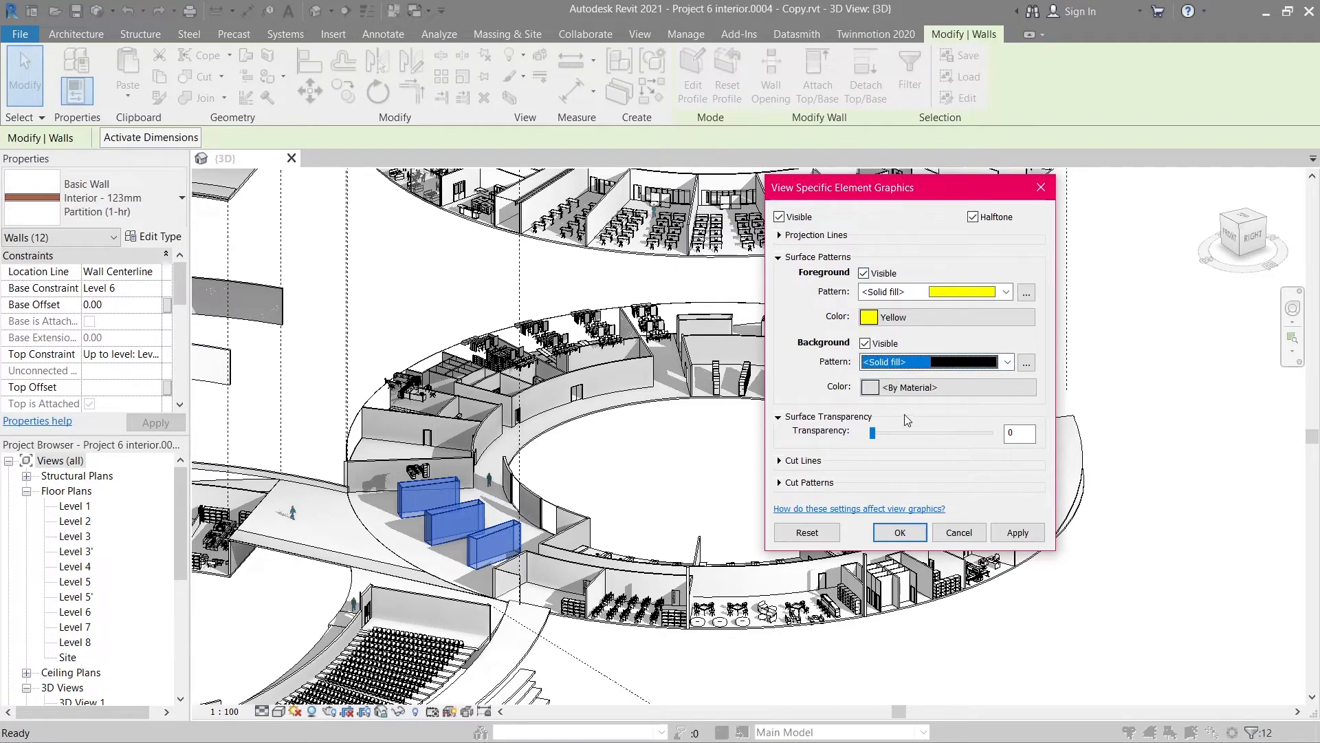
click(905, 387)
click(784, 384)
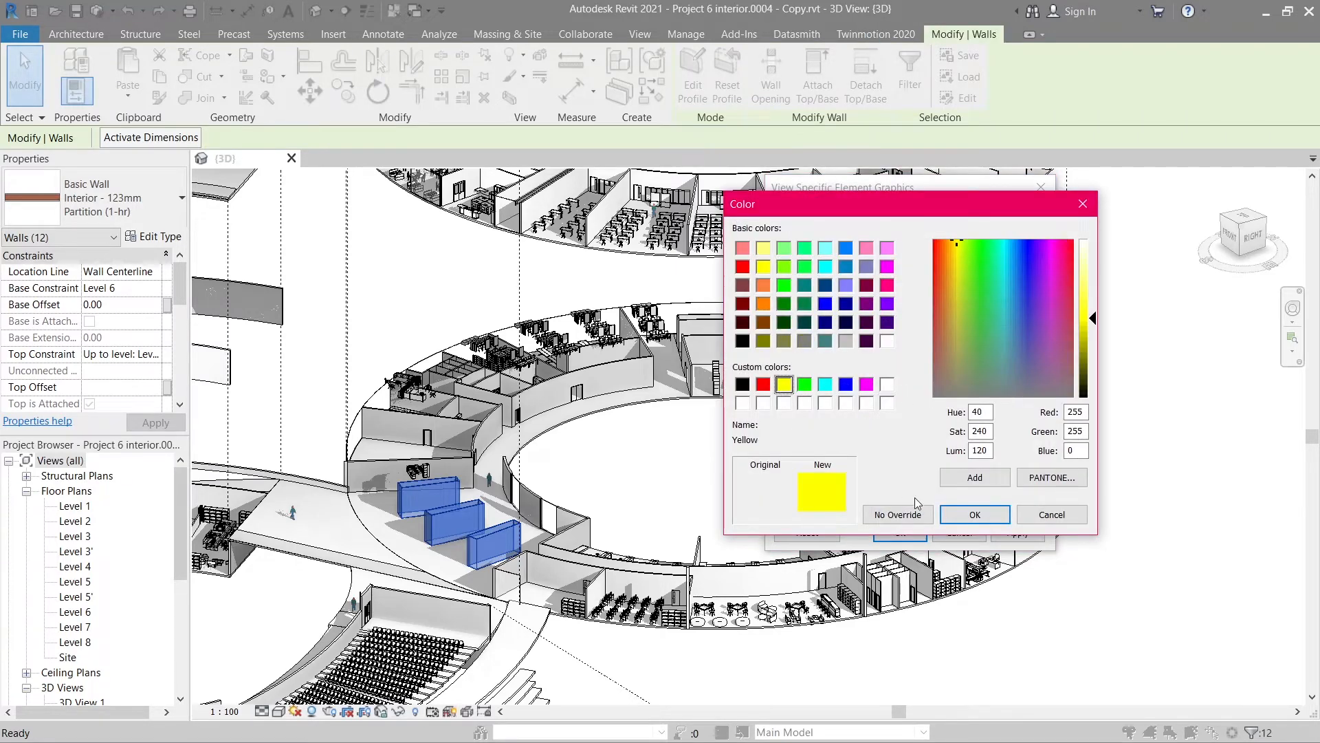
click(964, 523)
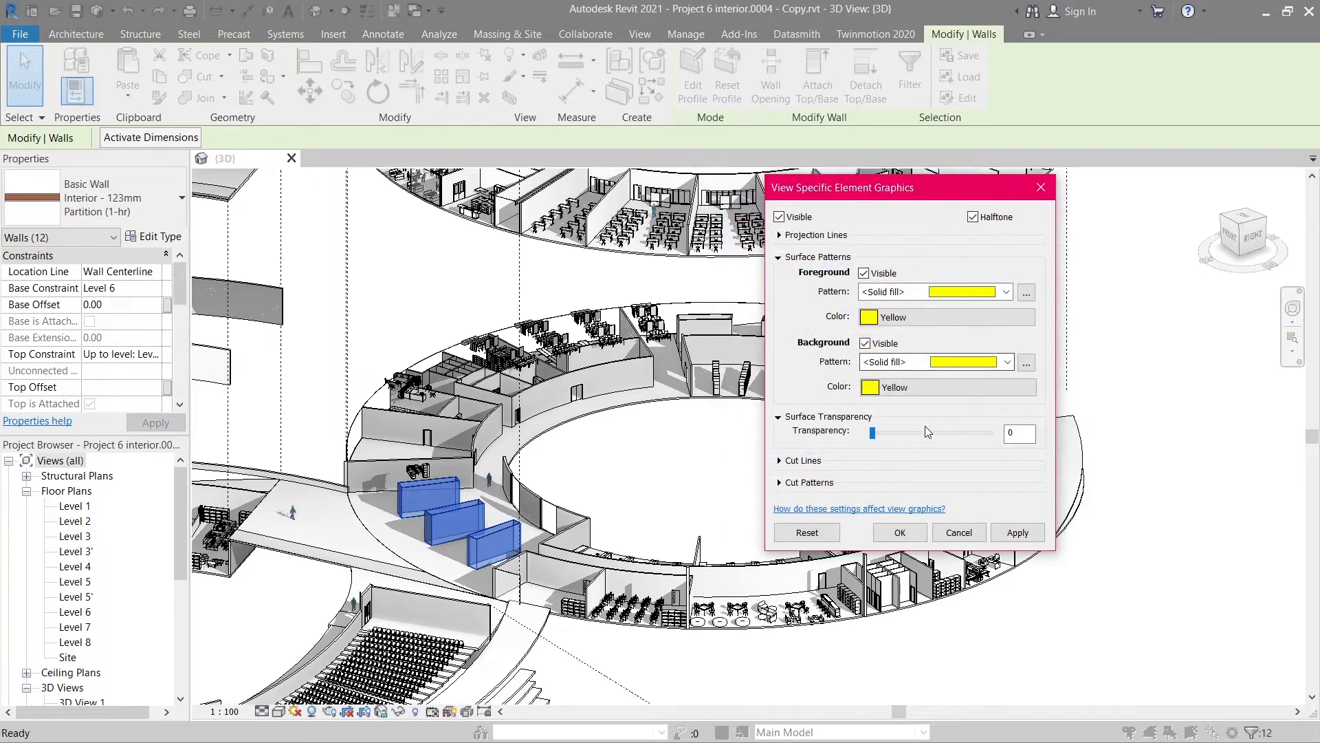
click(1013, 532)
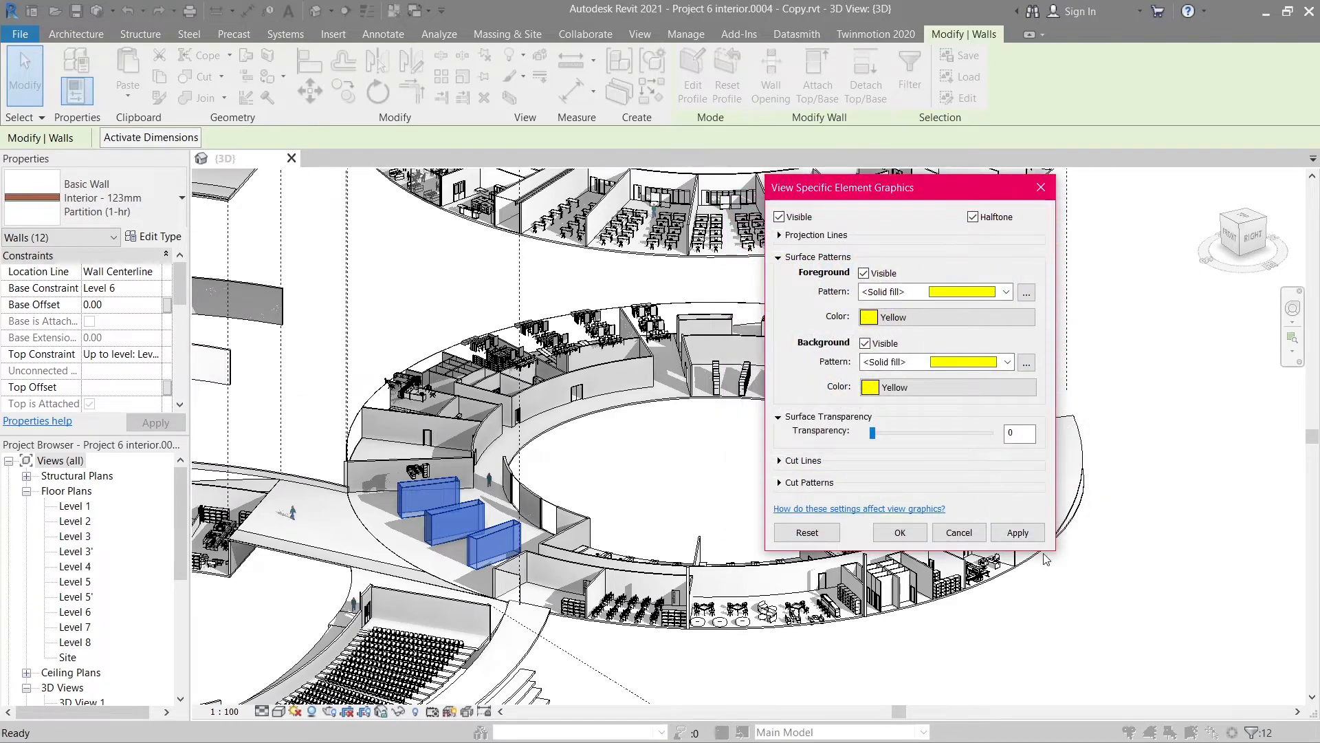
click(1011, 534)
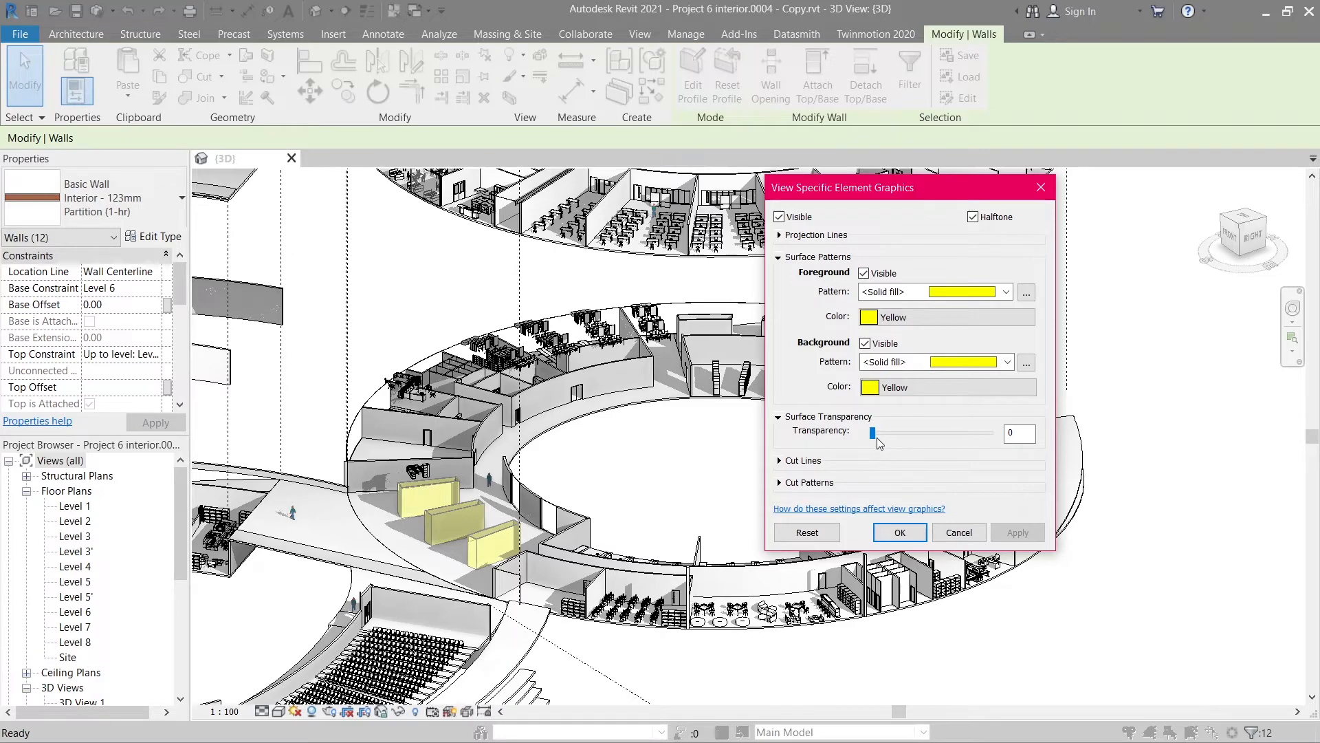
drag(873, 434, 919, 439)
click(1018, 533)
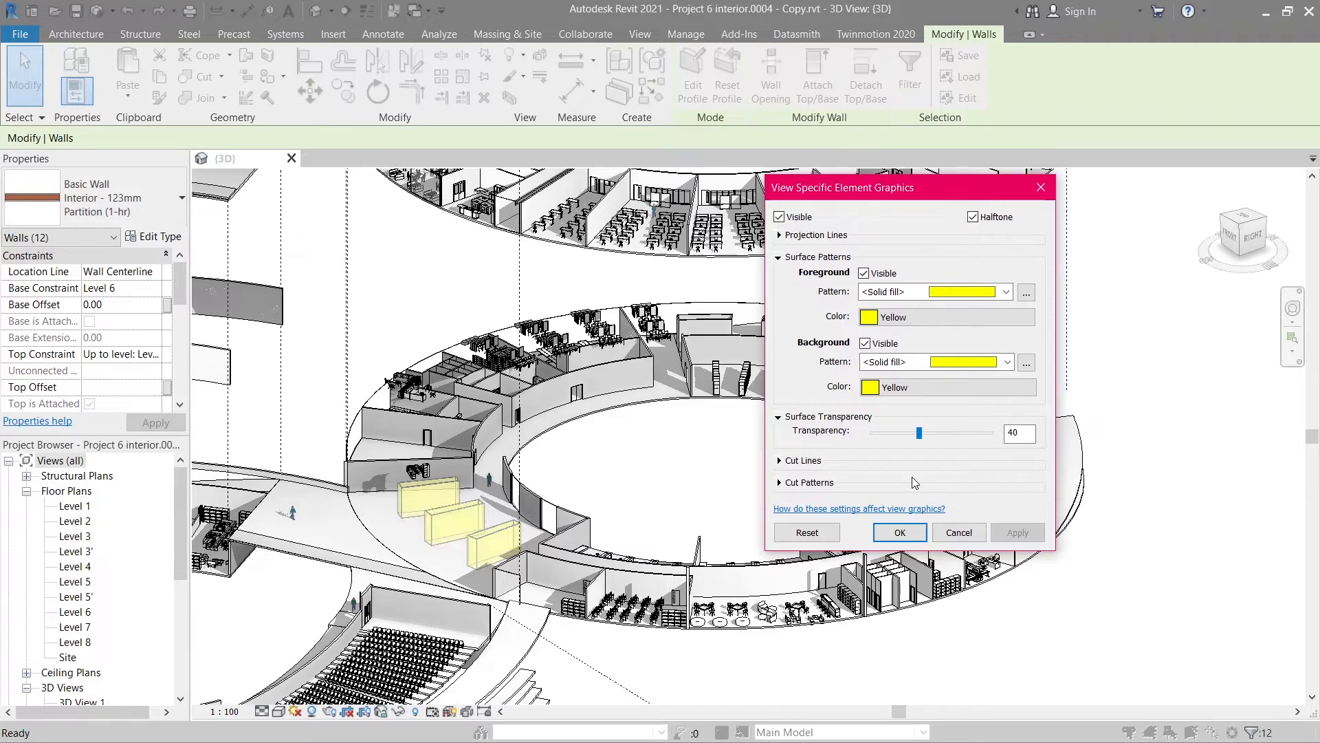
- Confirm the partition walls' graphics override and deselect the walls
click(907, 531)
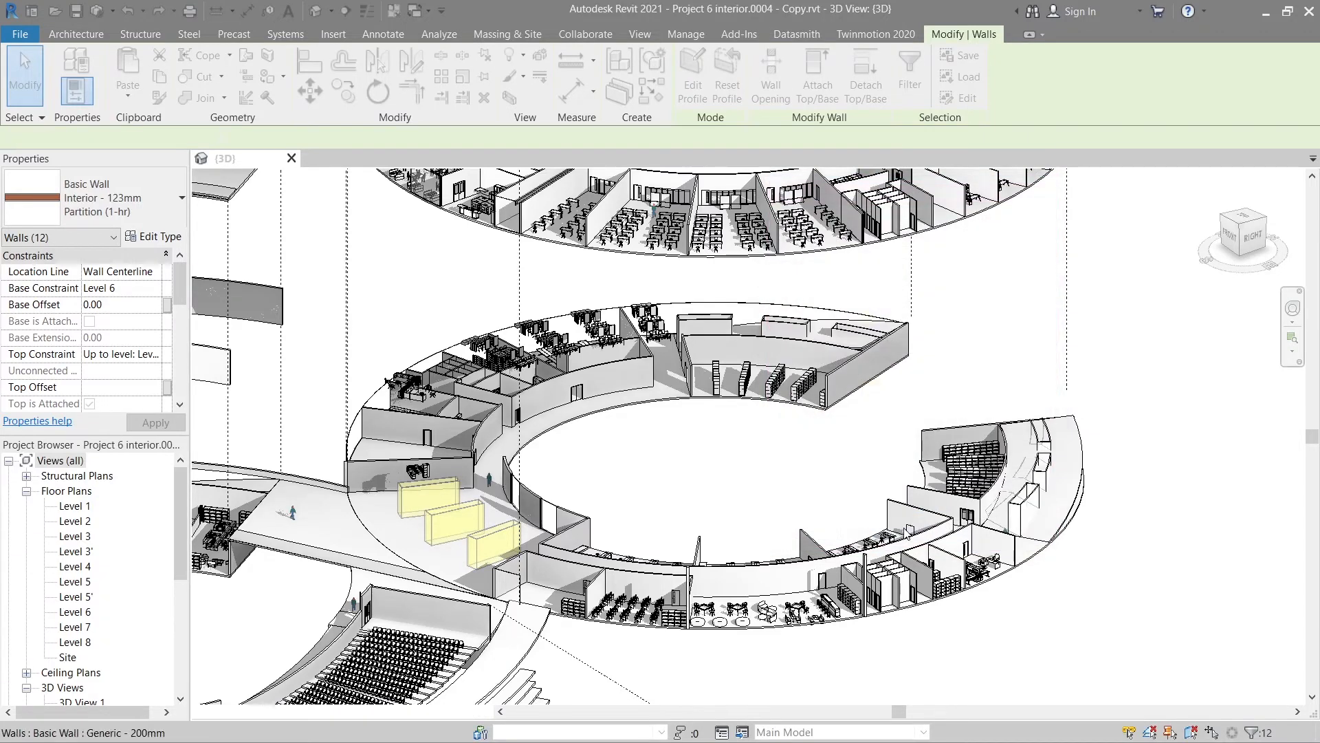
scroll(974, 533, down, 2)
click(1081, 528)
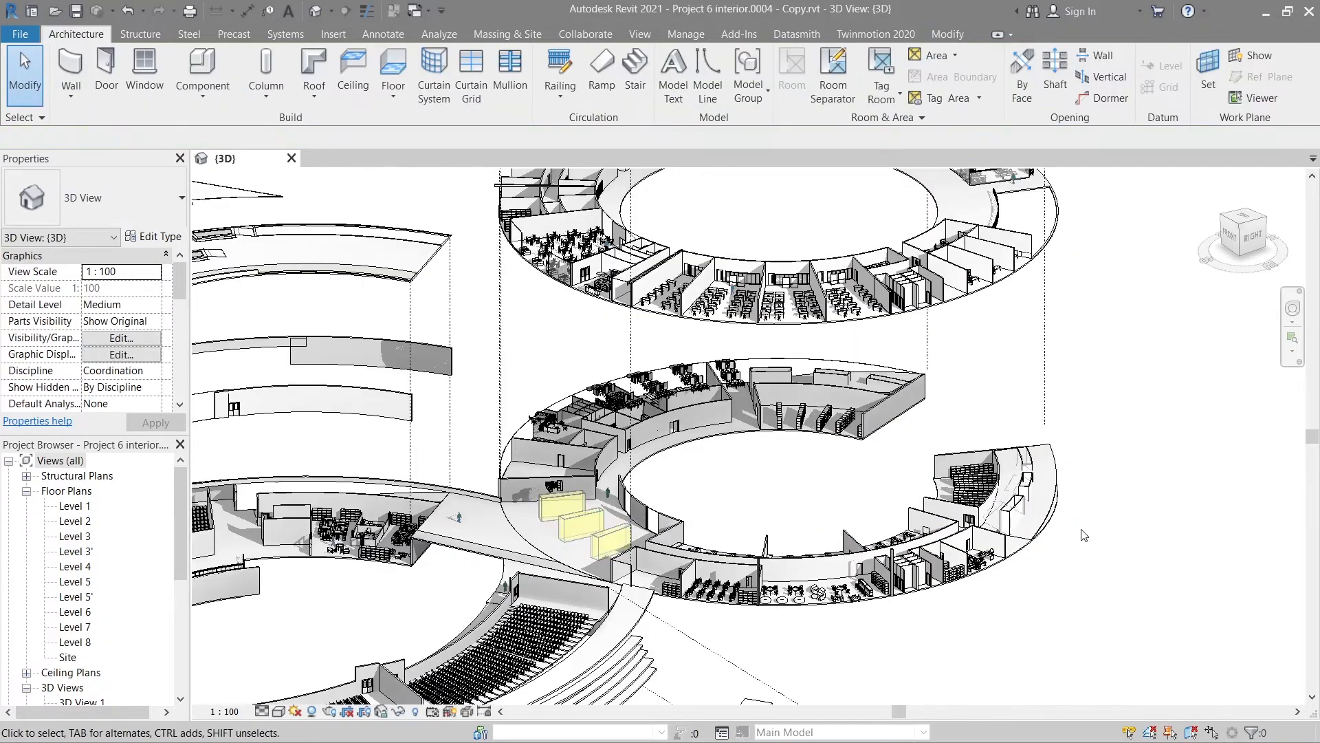
- Turn on Crop View and Crop Region Visible for the 3D view and tighten all four crop edges around the exploded diagram
scroll(58, 337, down, 3)
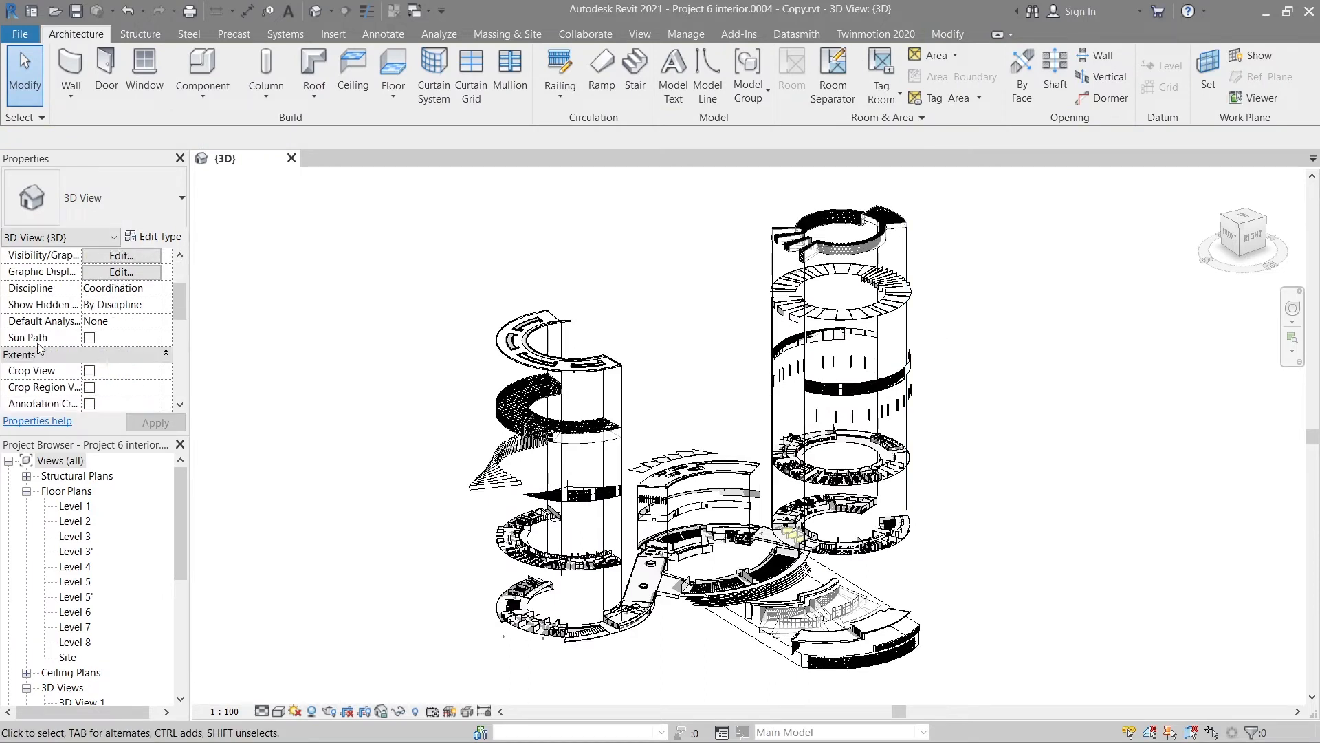
click(90, 388)
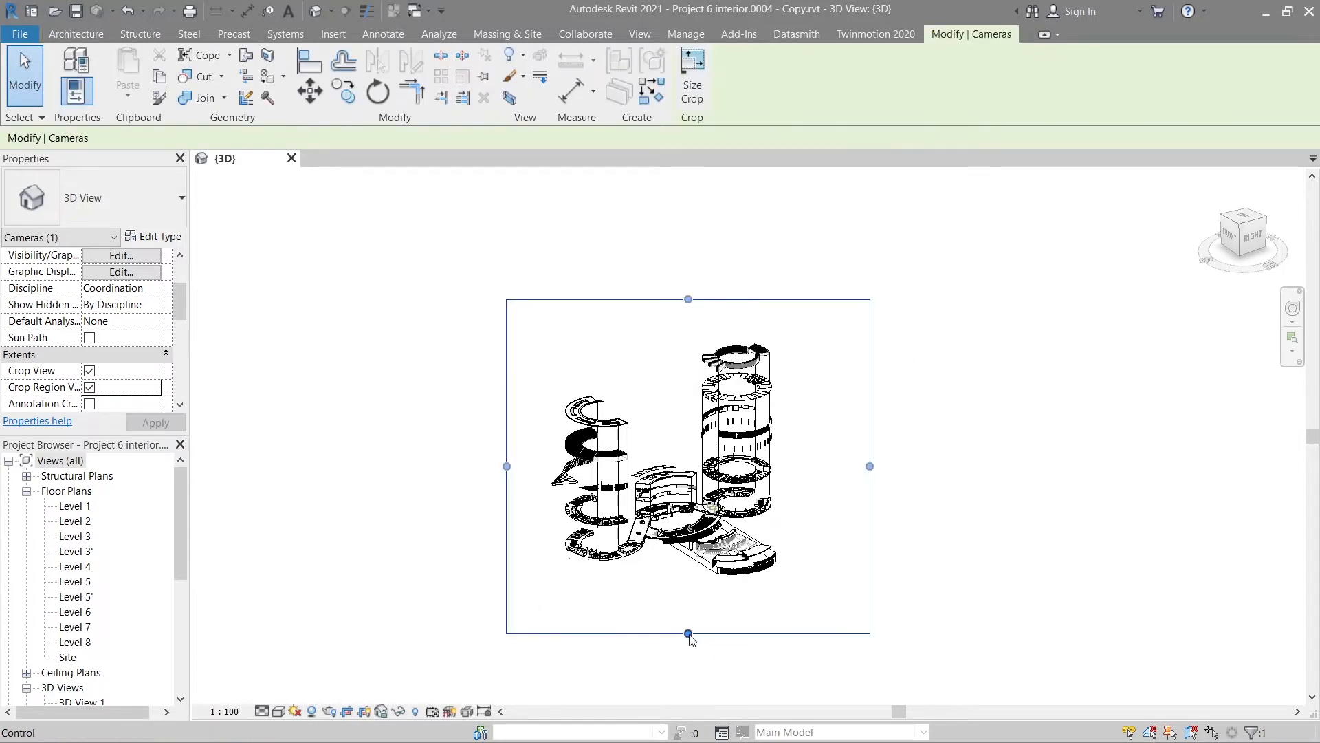
drag(690, 633, 693, 579)
drag(688, 299, 689, 336)
drag(870, 458, 787, 457)
drag(507, 458, 525, 459)
- Export the current window as an image fitted to 1000 pixels horizontally, with JPEG (lossless) for both shaded and non-shaded views
click(23, 38)
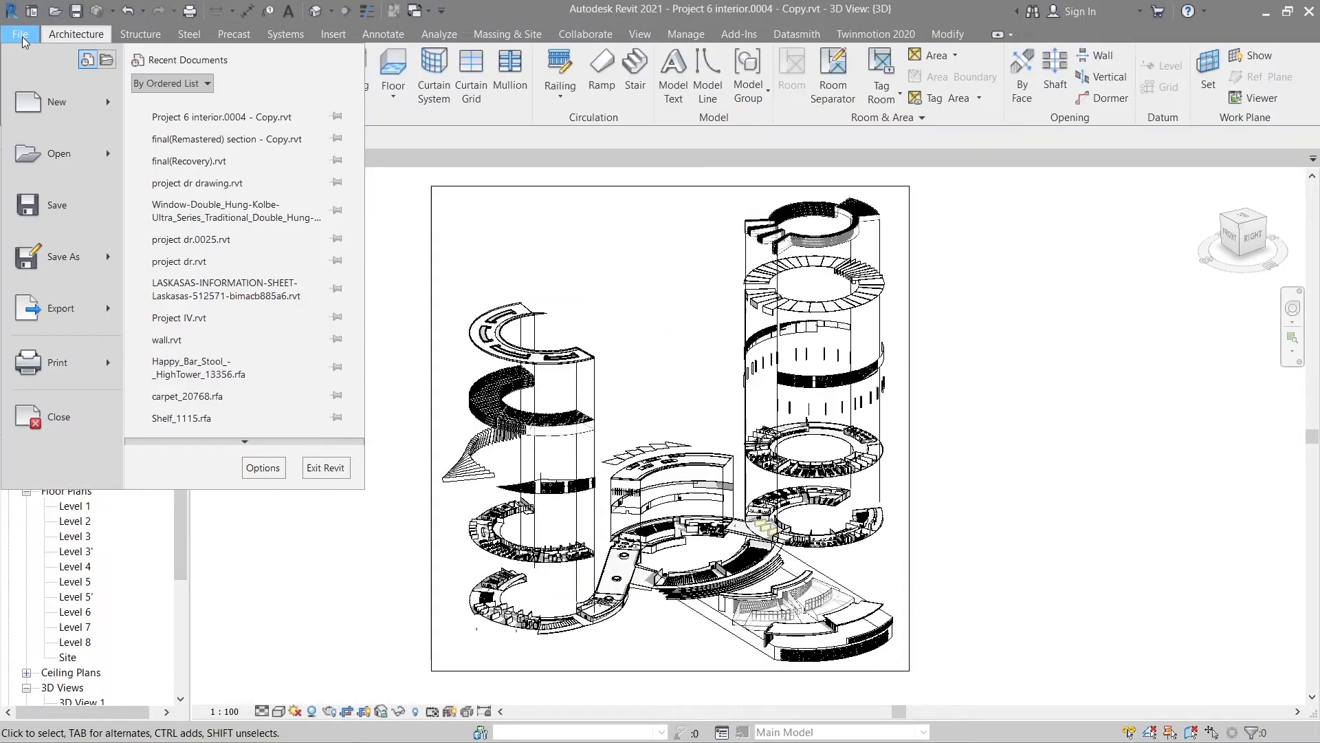
click(90, 308)
scroll(242, 413, down, 3)
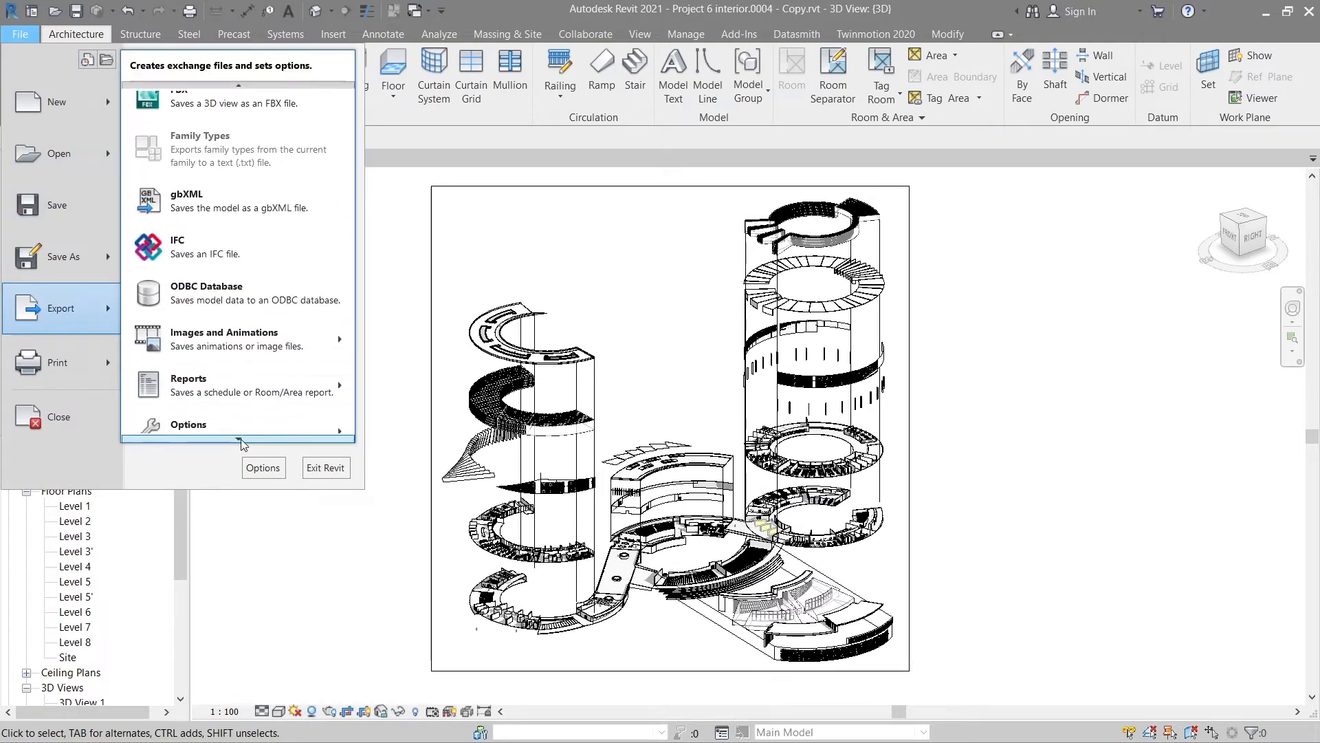
mouse_move(241, 440)
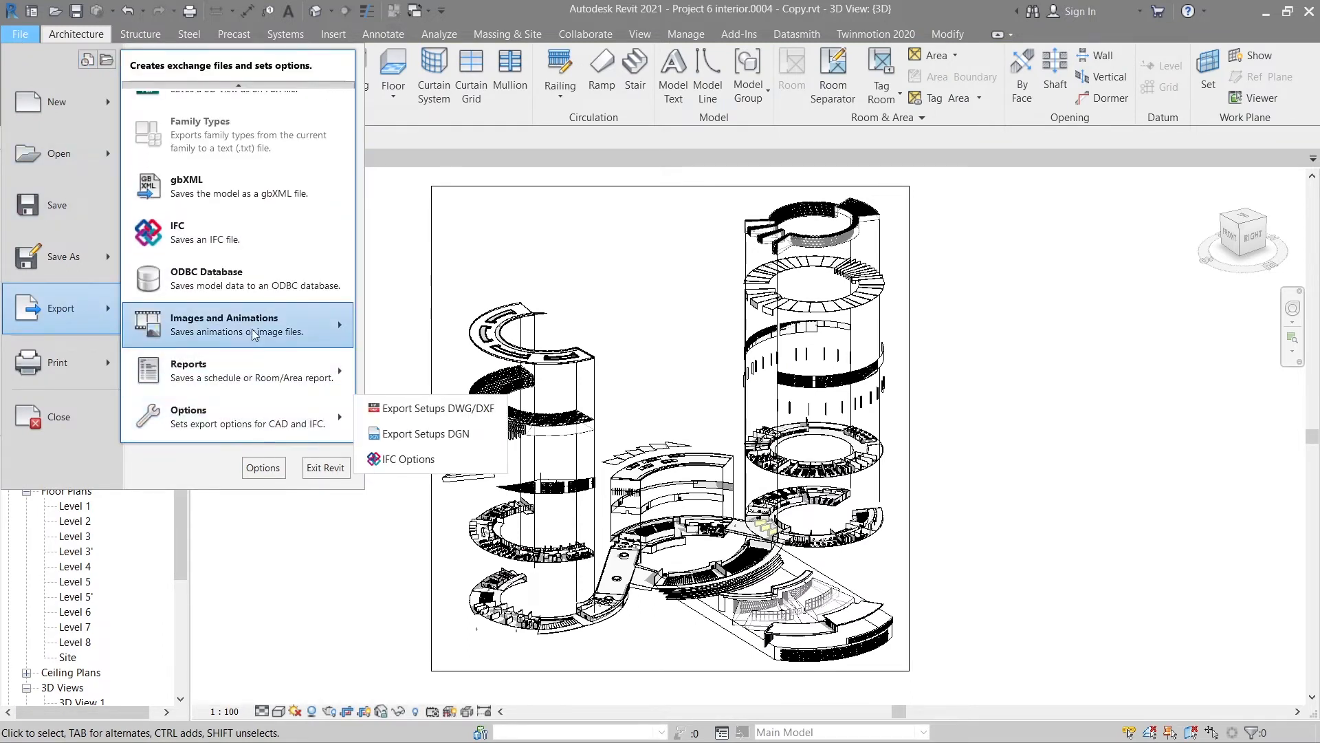
mouse_move(252, 327)
click(392, 367)
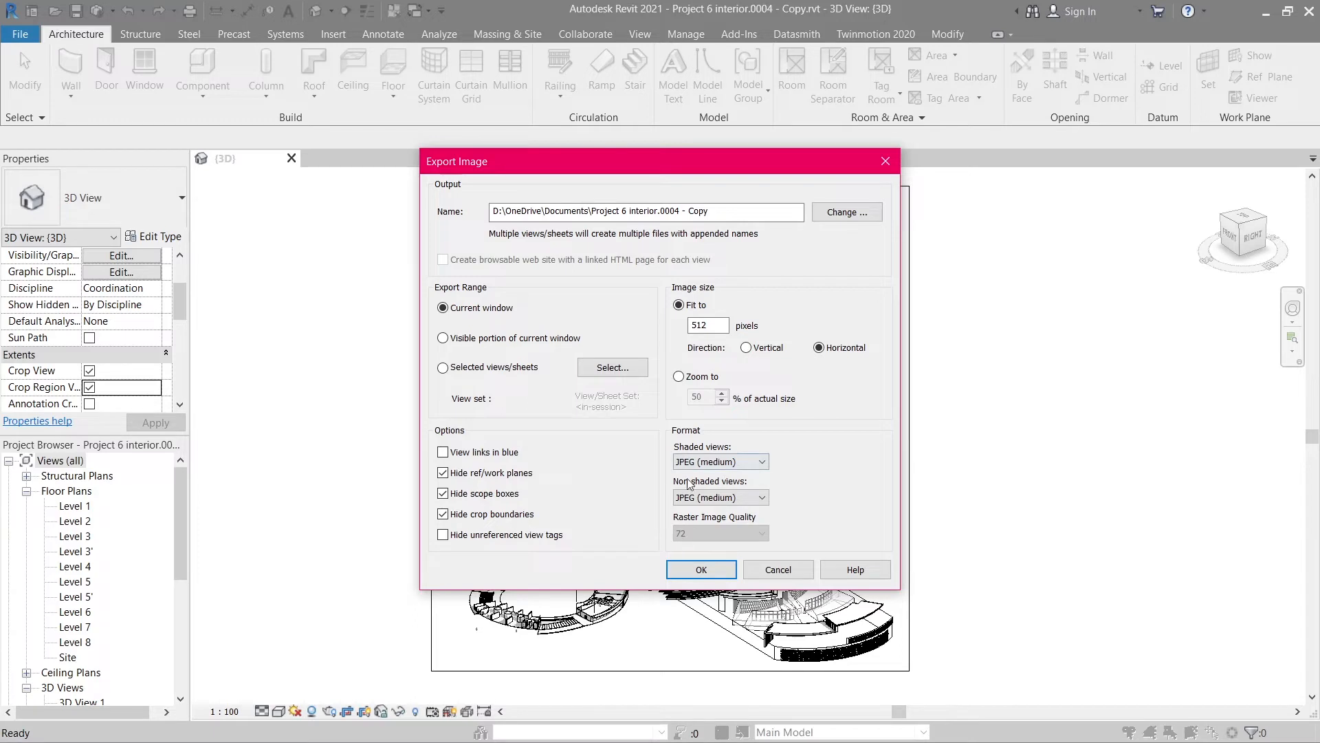
click(707, 324)
double_click(706, 324)
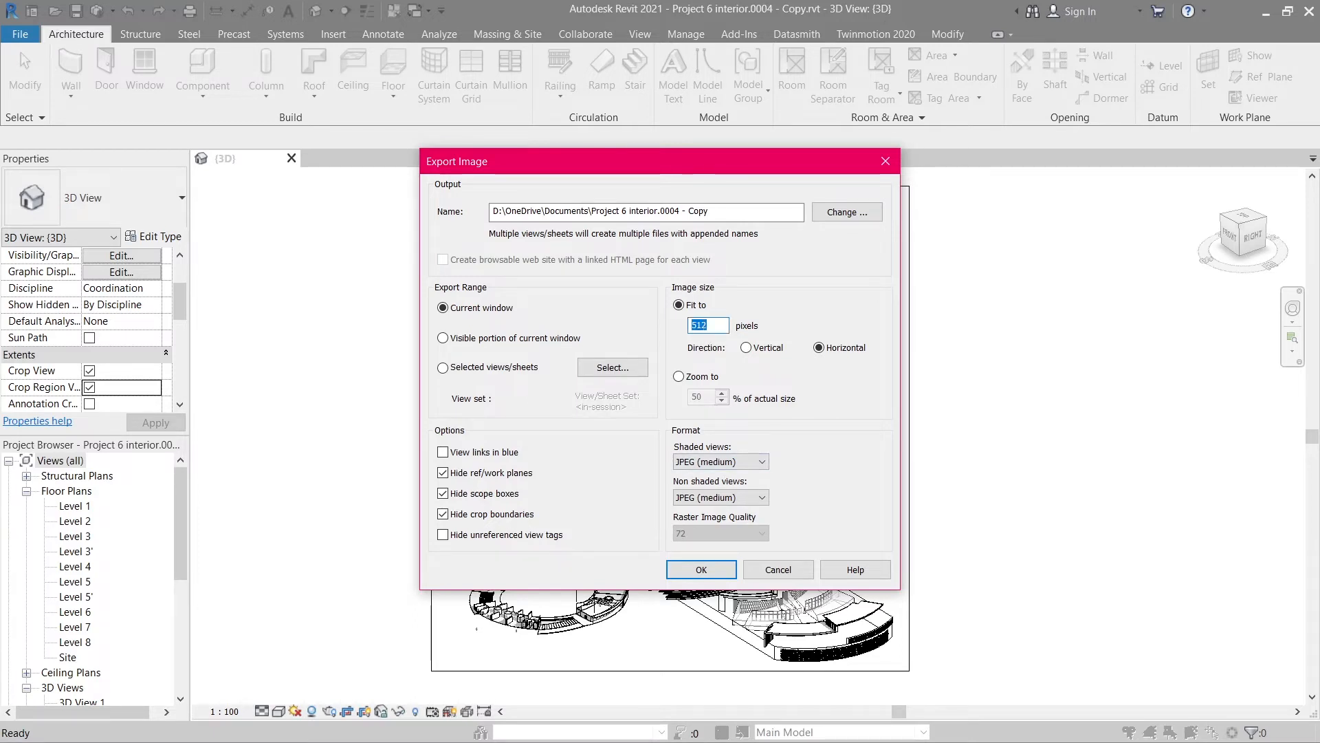
text(1000)
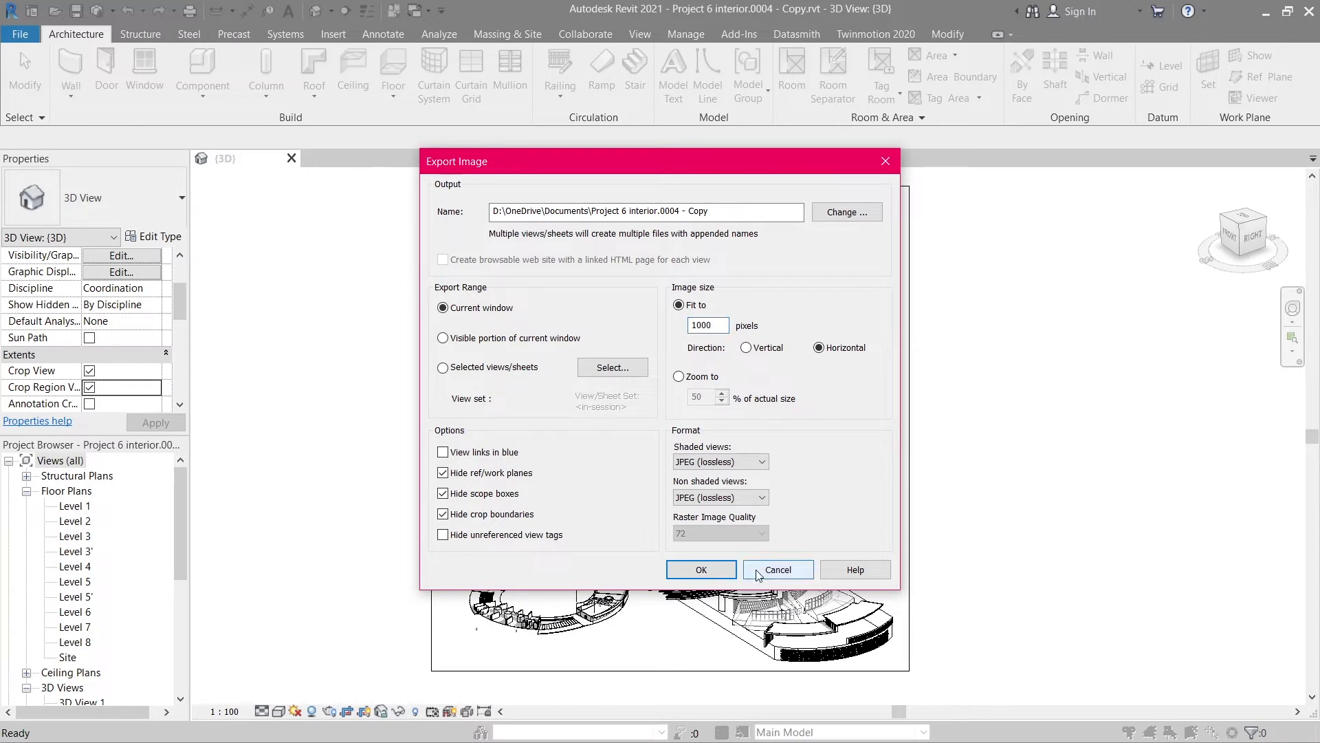
click(718, 576)
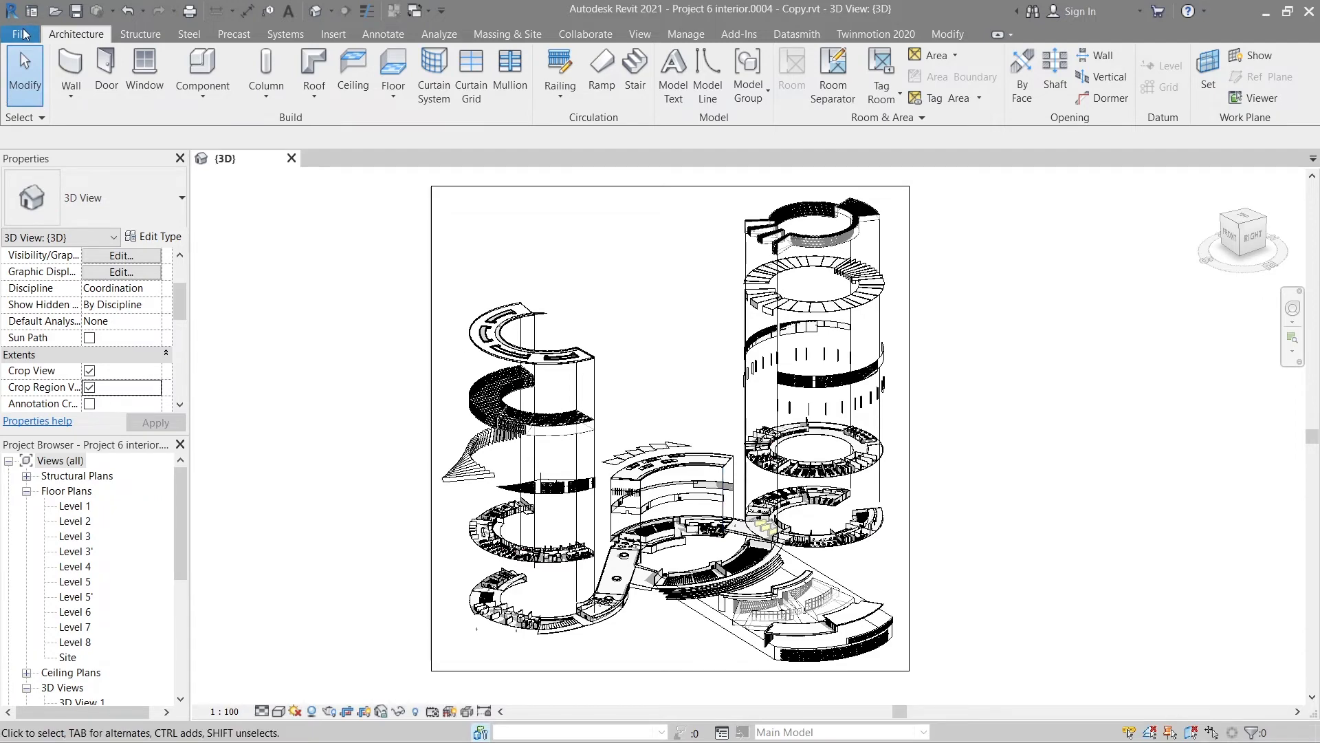
- Start a print of the visible portion of the current window with Foxit PhantomPDF Printer, checking and accepting the print setup
click(23, 34)
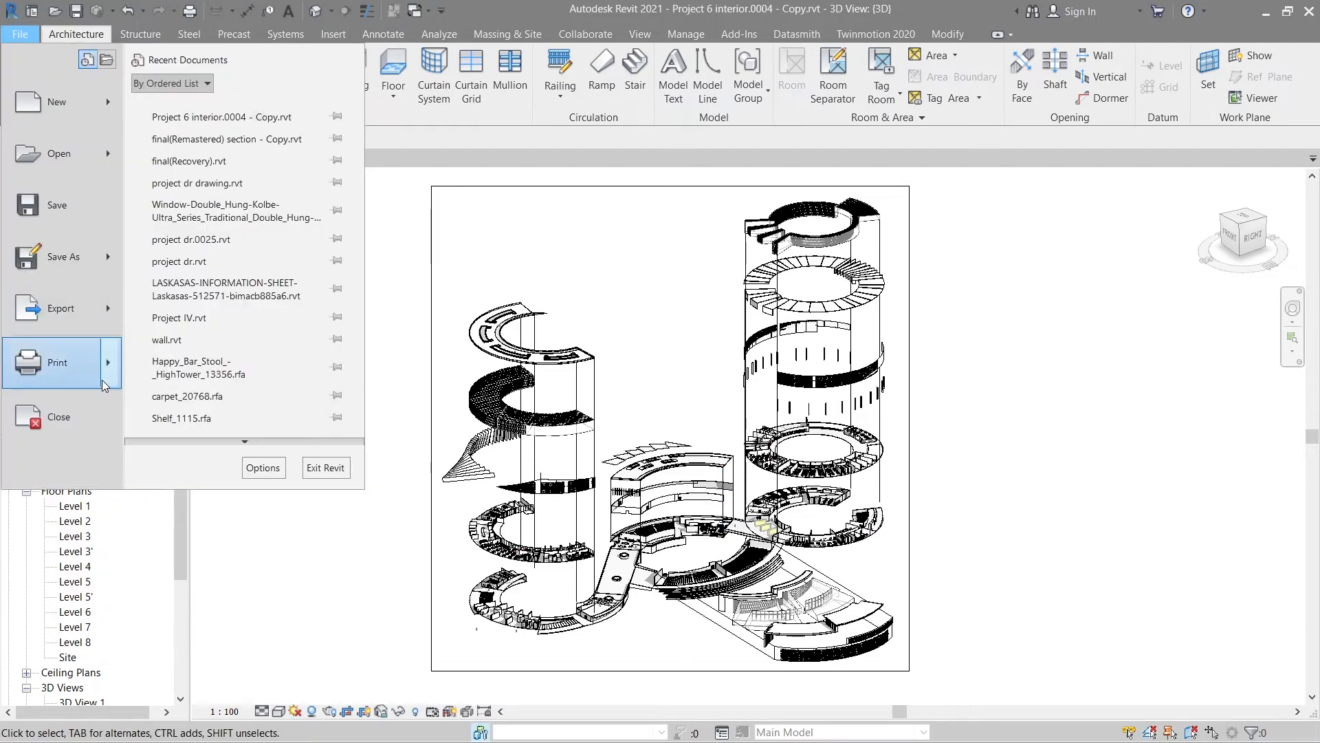
click(48, 361)
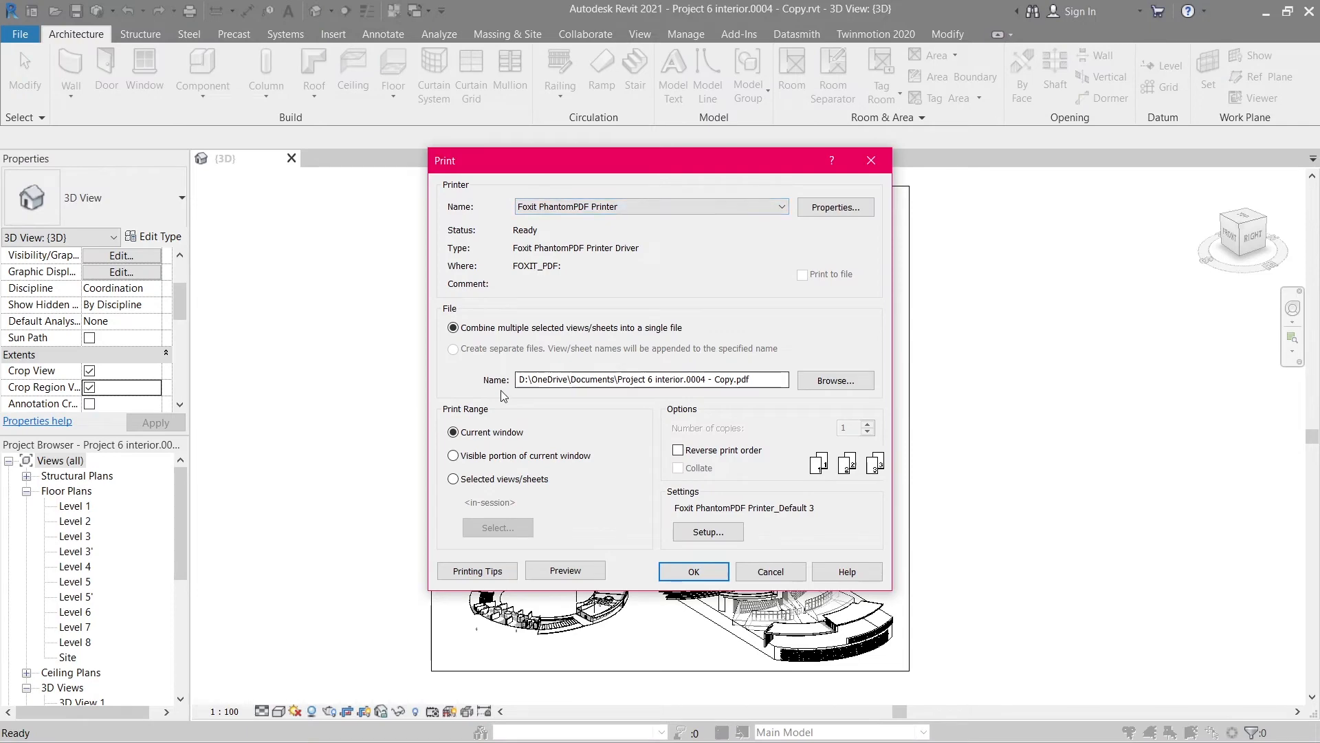
click(512, 456)
click(691, 534)
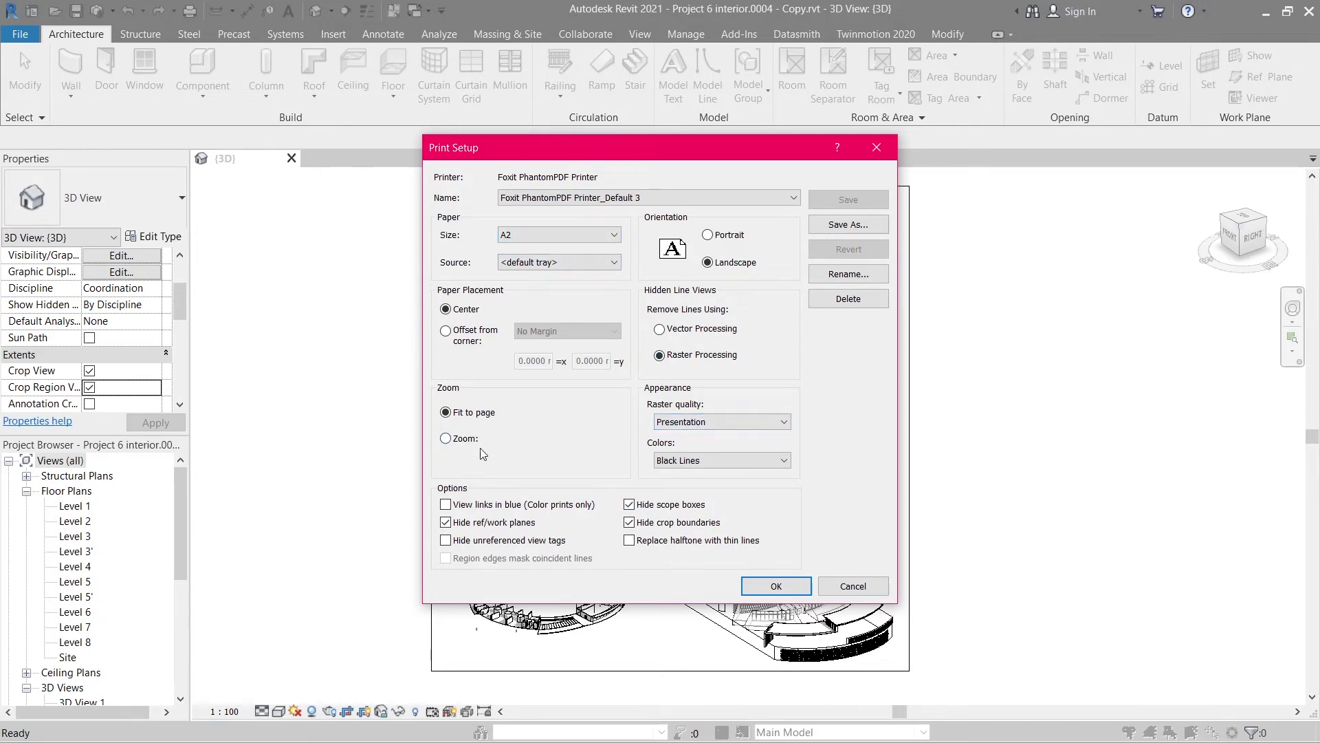
click(757, 588)
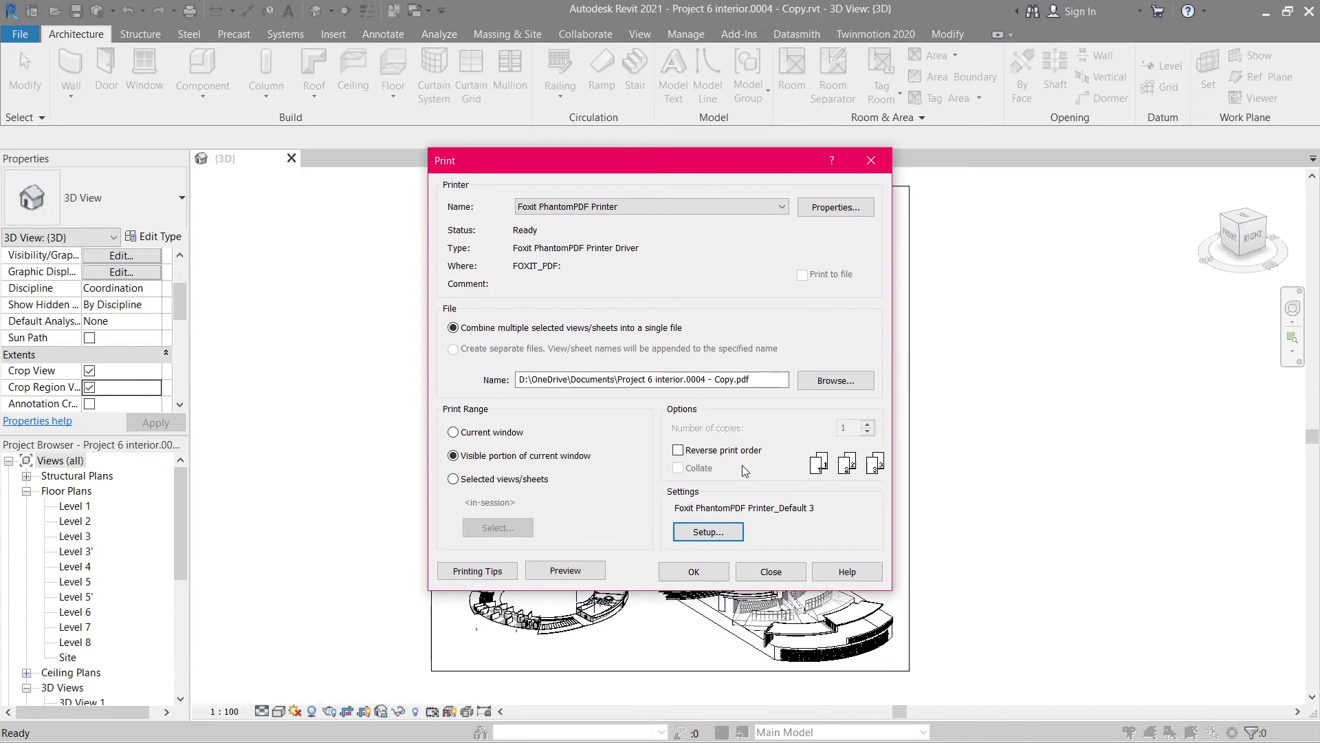
click(737, 204)
click(737, 204)
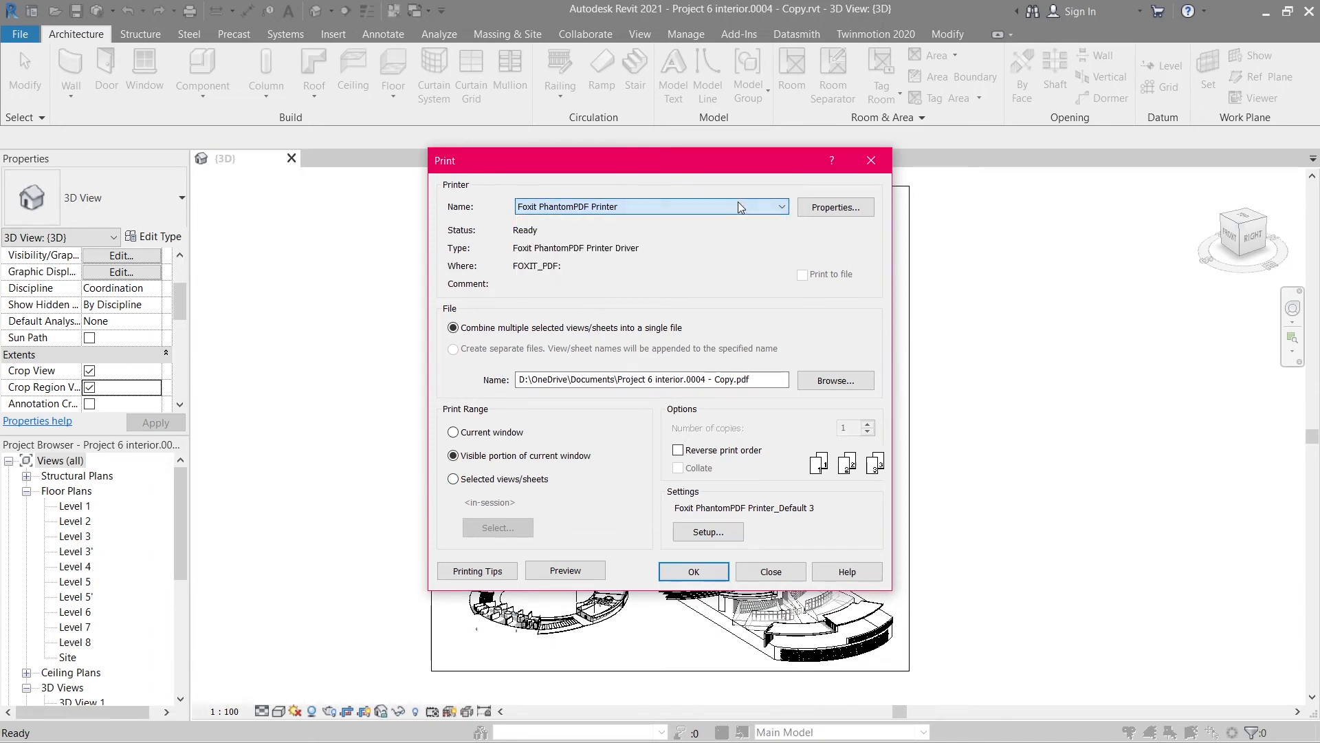
- Print the exploded diagram to a PDF file named "exploded" in the drawing folder on drive E
click(694, 571)
double_click(591, 447)
key(ctrl+a)
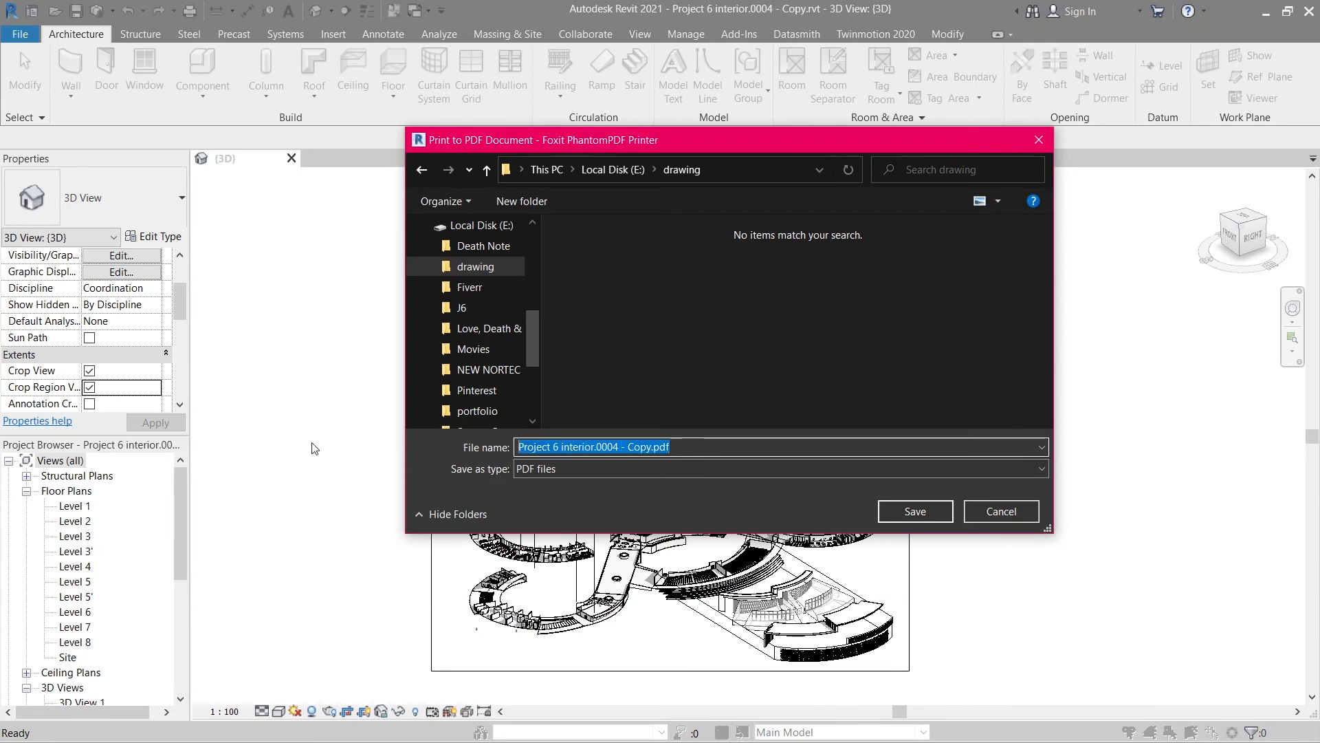
text(exploded)
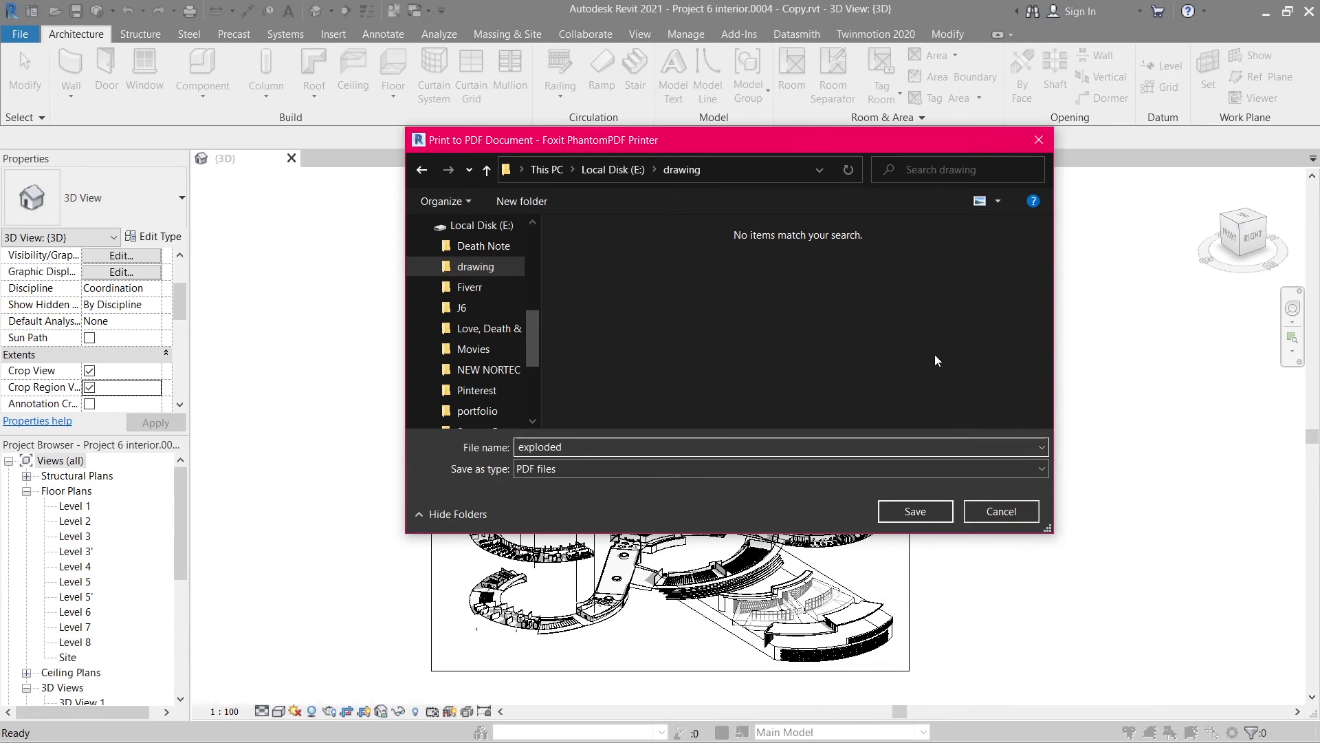
click(930, 511)
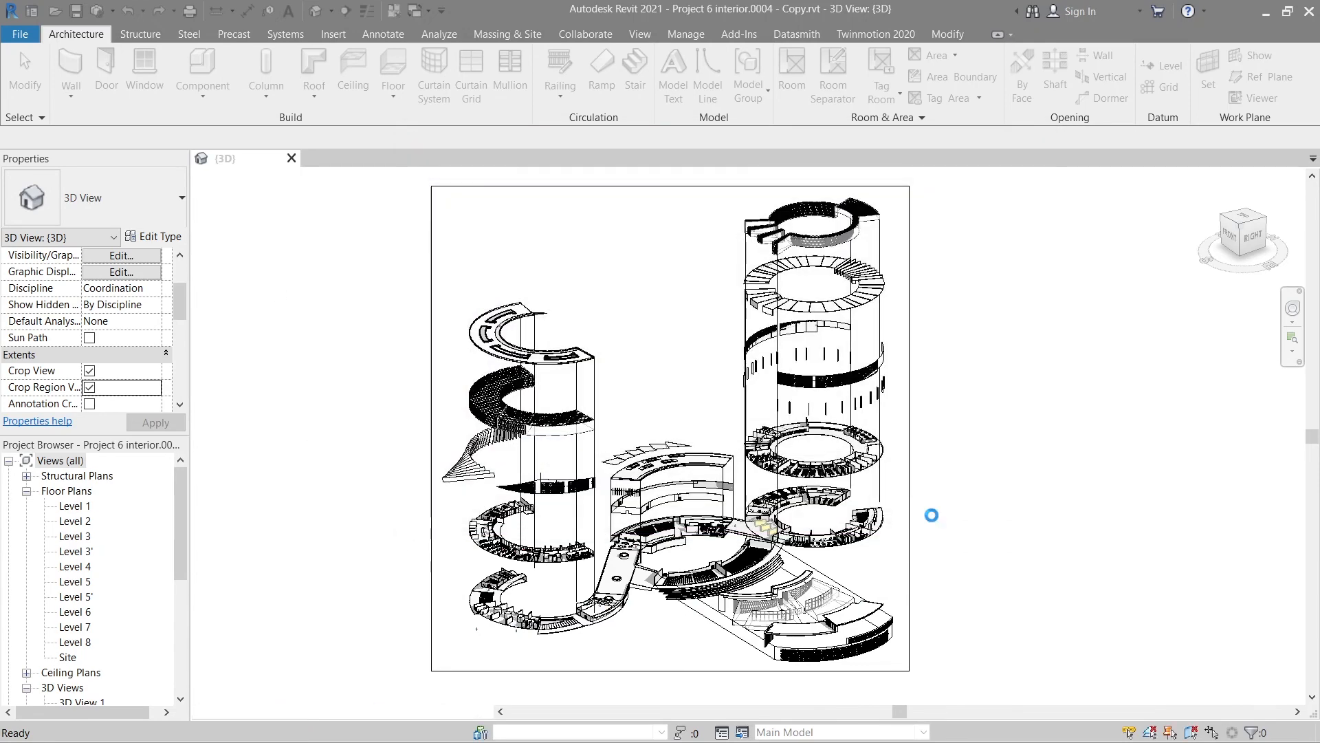